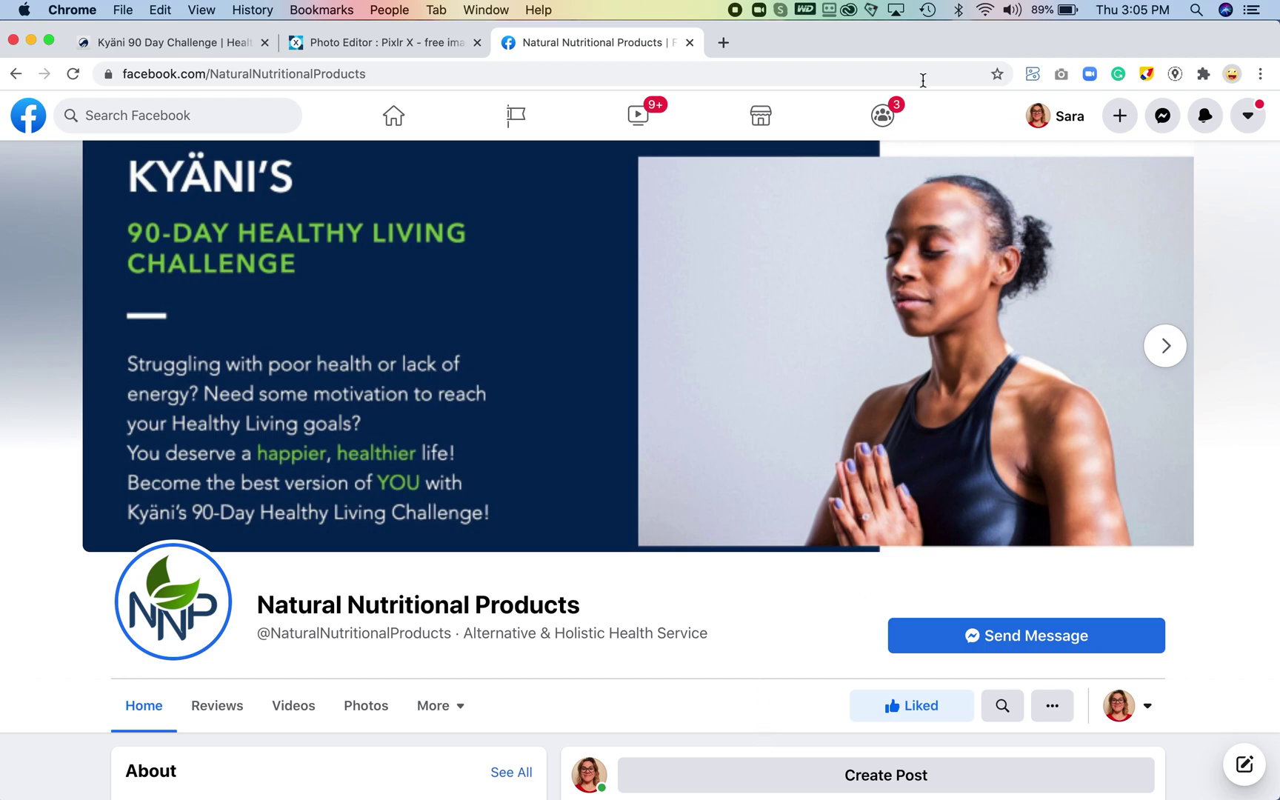
Cycle through every cover slideshow slide, including The Answer Is Simple, then minimize Chrome
left_click(1166, 347)
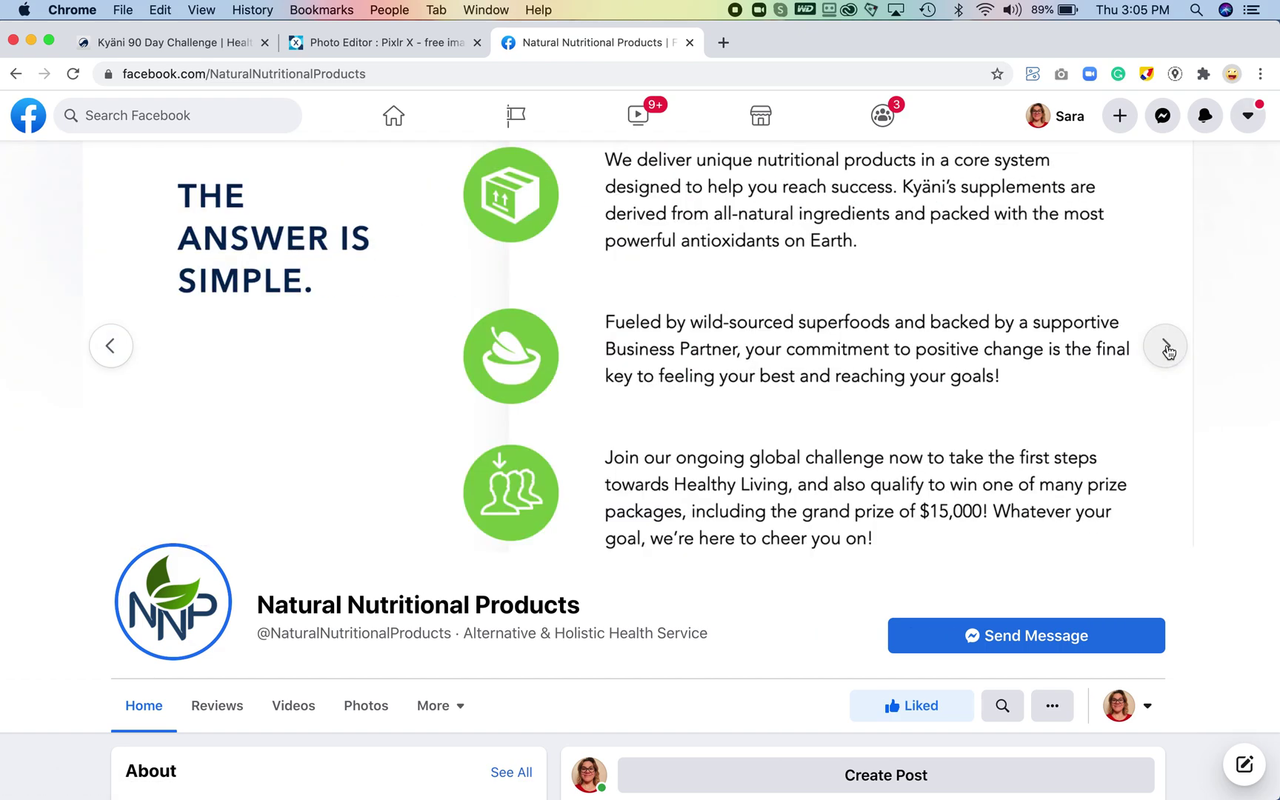
left_click(1166, 347)
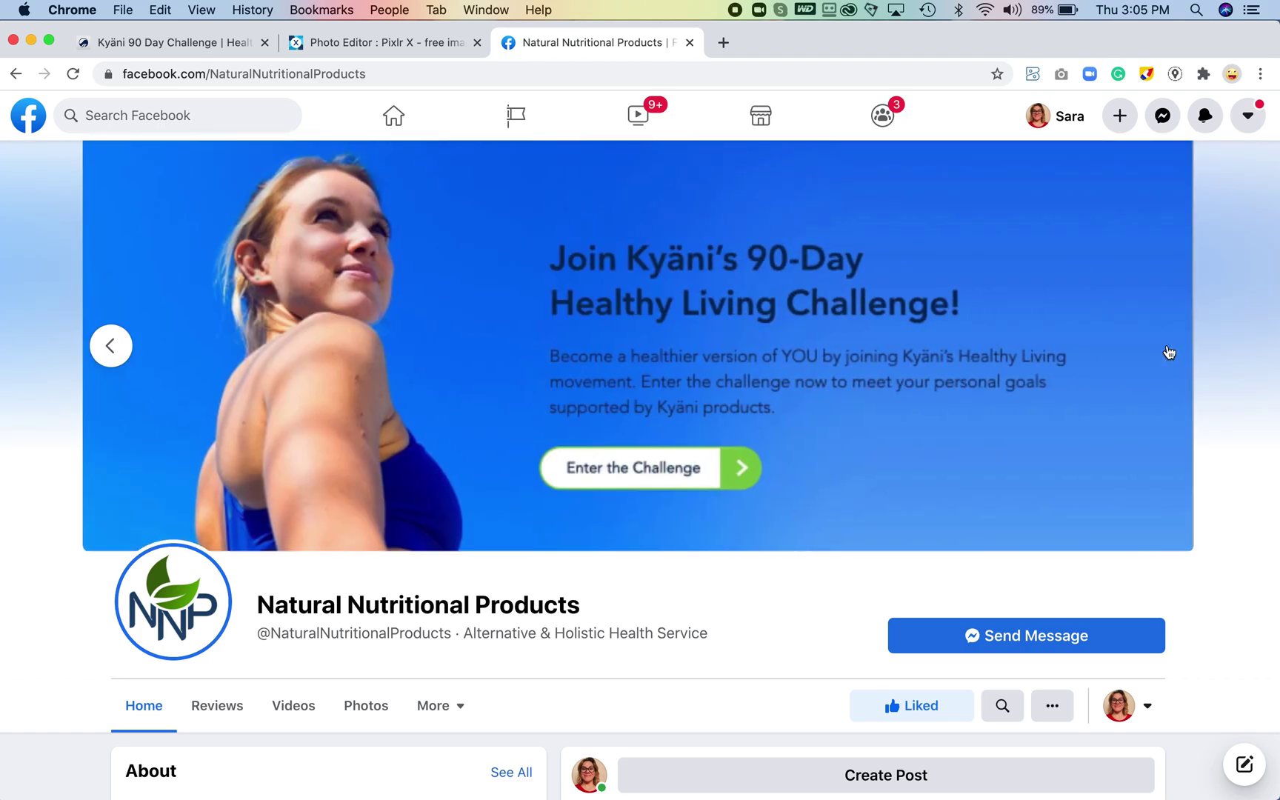
left_click(113, 346)
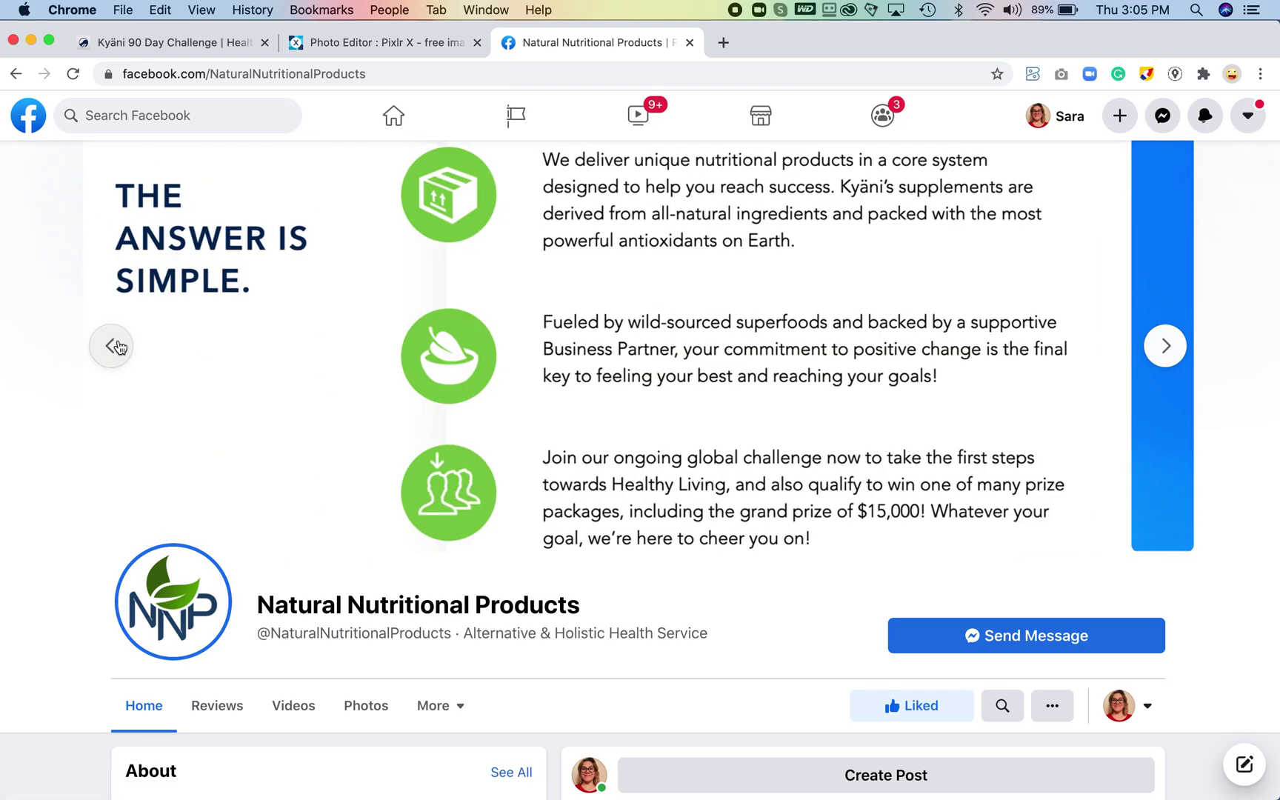
left_click(116, 347)
scroll(757, 574, "down", 10)
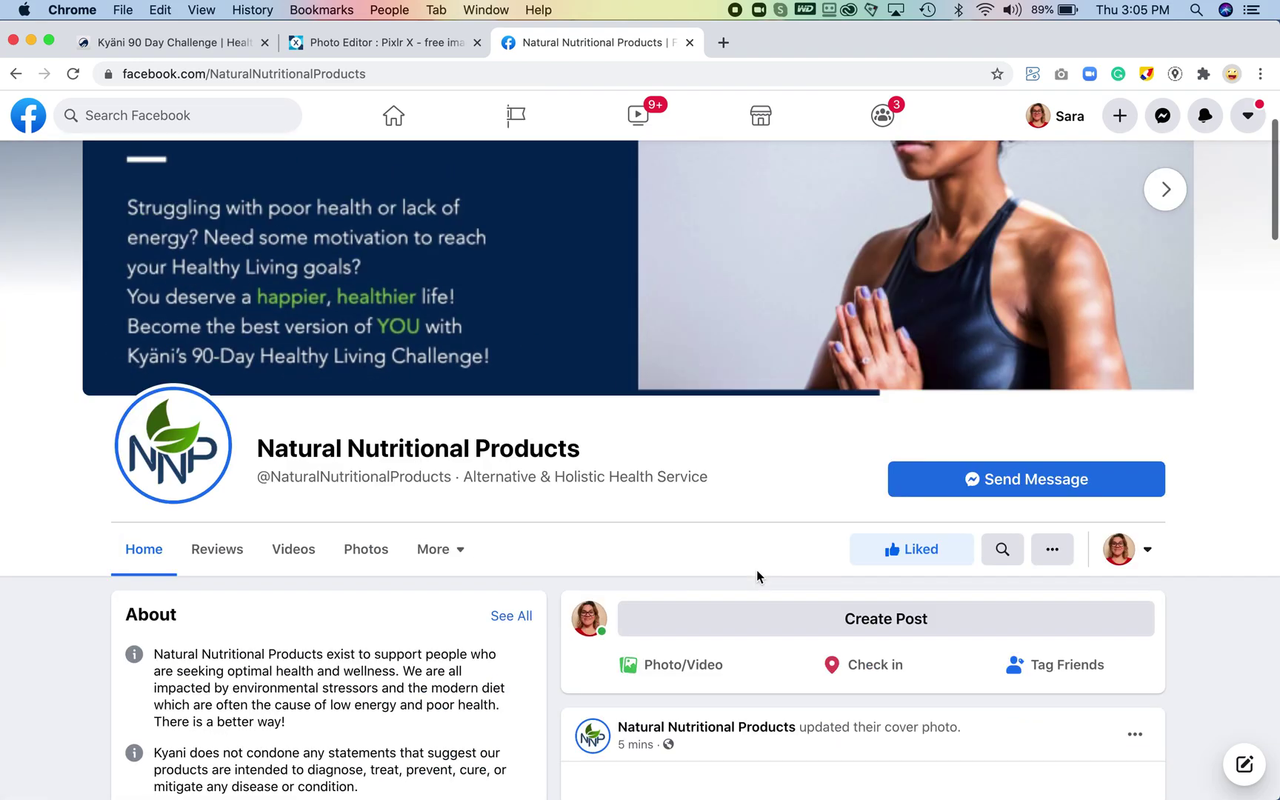
scroll(757, 571, "down", 15)
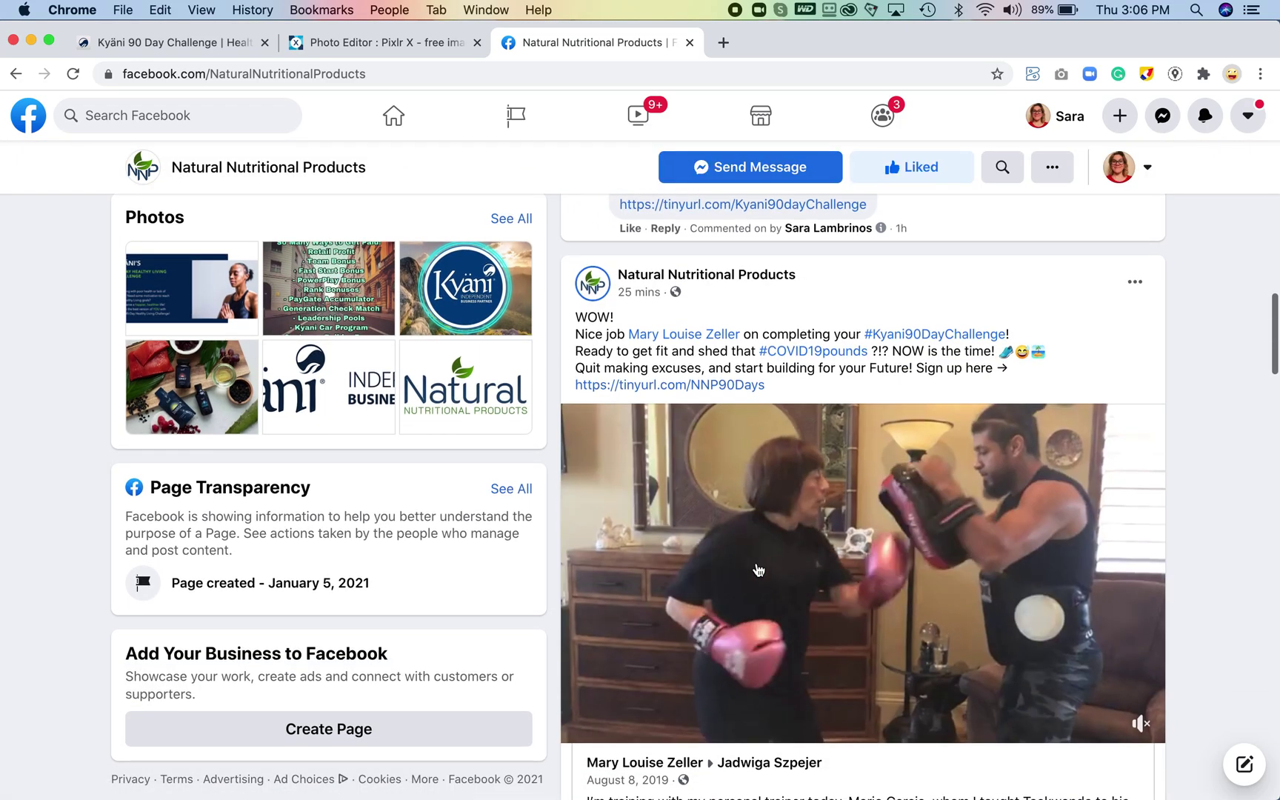
scroll(758, 570, "up", 20)
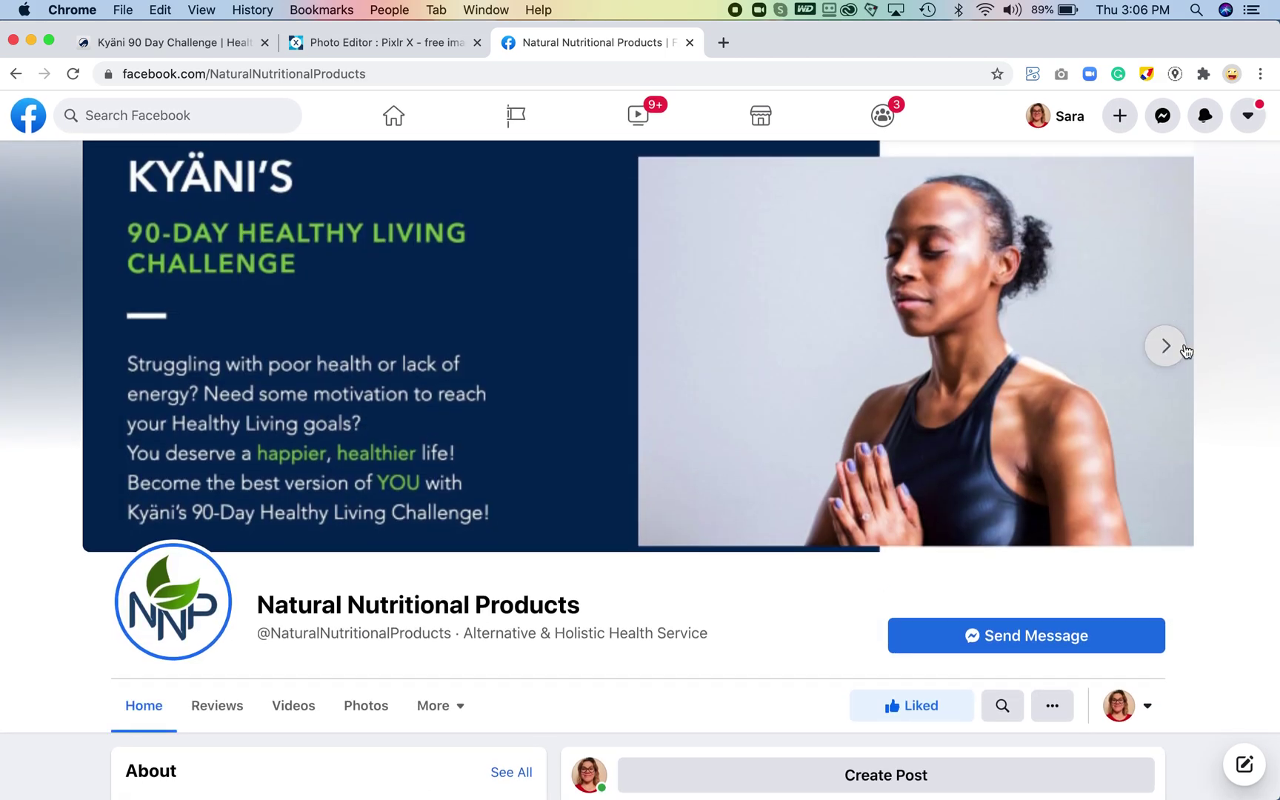
left_click(1181, 347)
left_click(1184, 348)
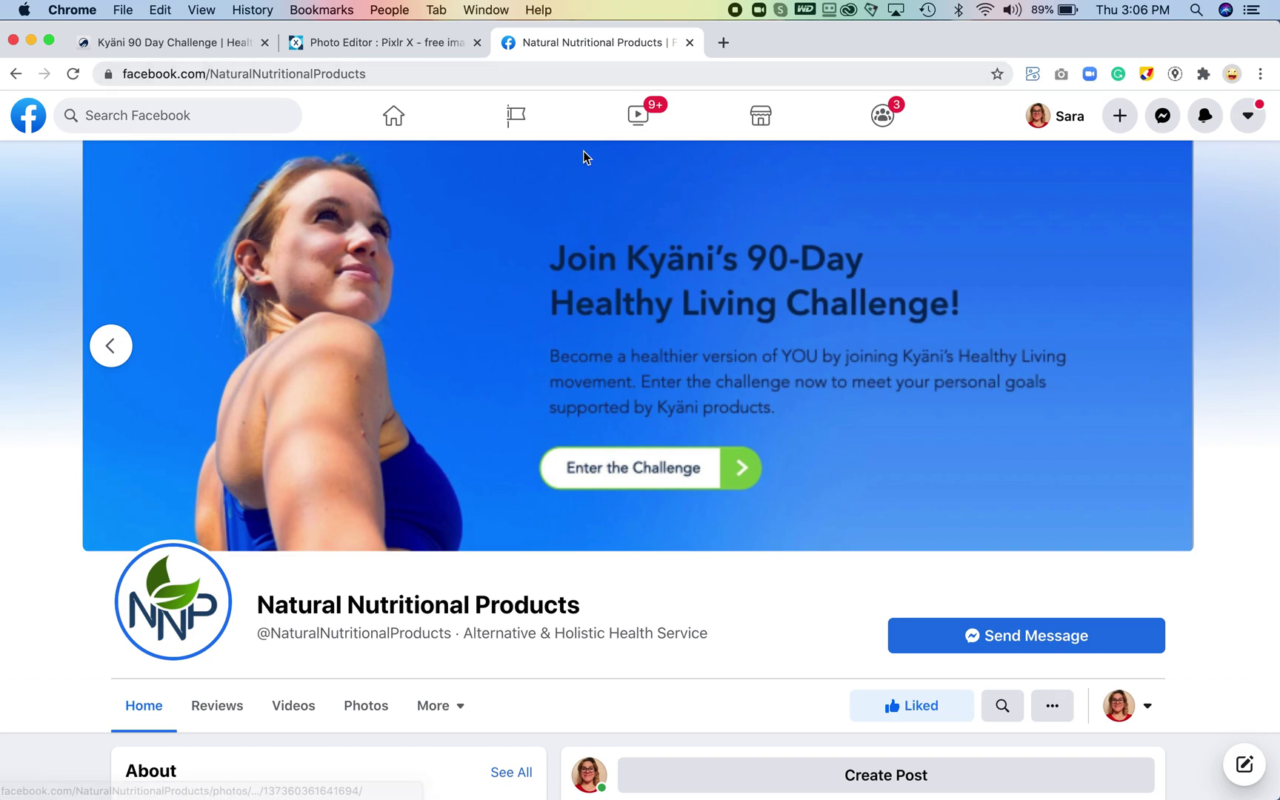
left_click(30, 41)
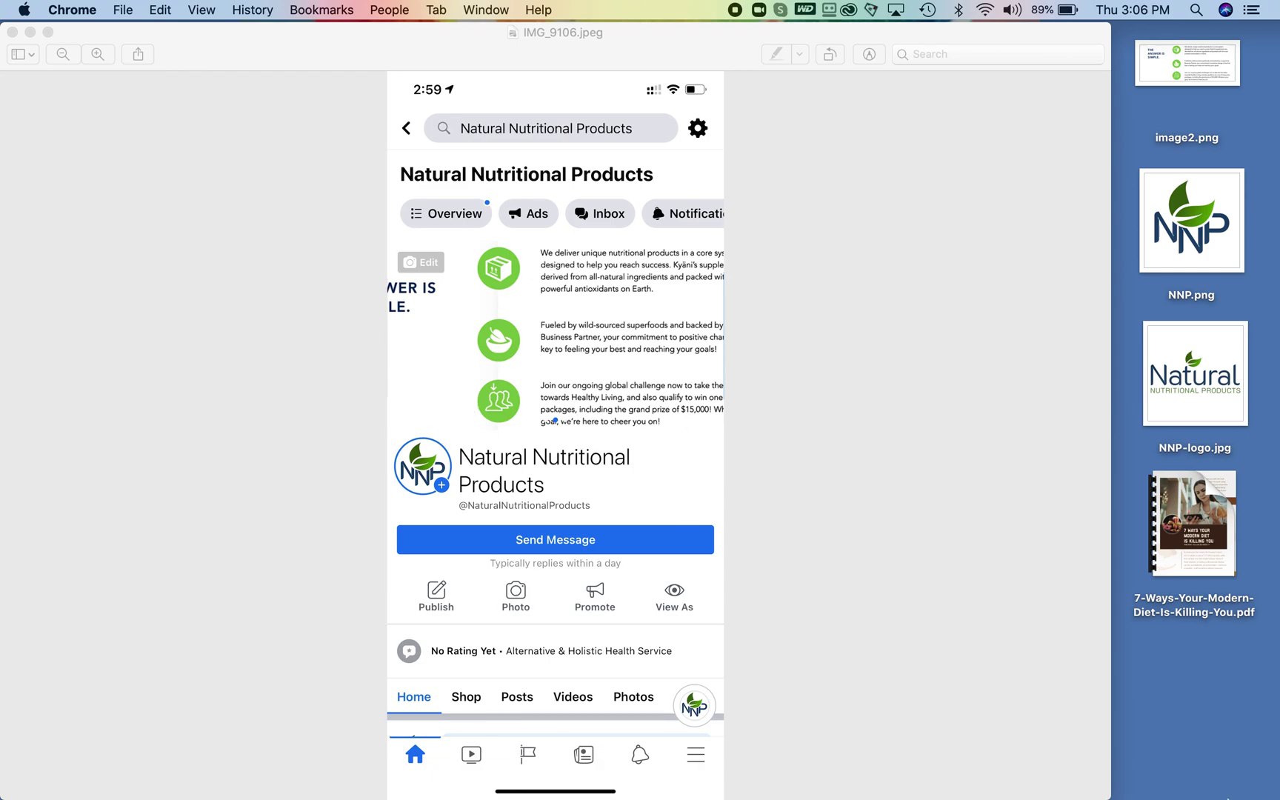
Restore the minimized Chrome window from the Dock to bring back the Facebook page
left_click(1141, 774)
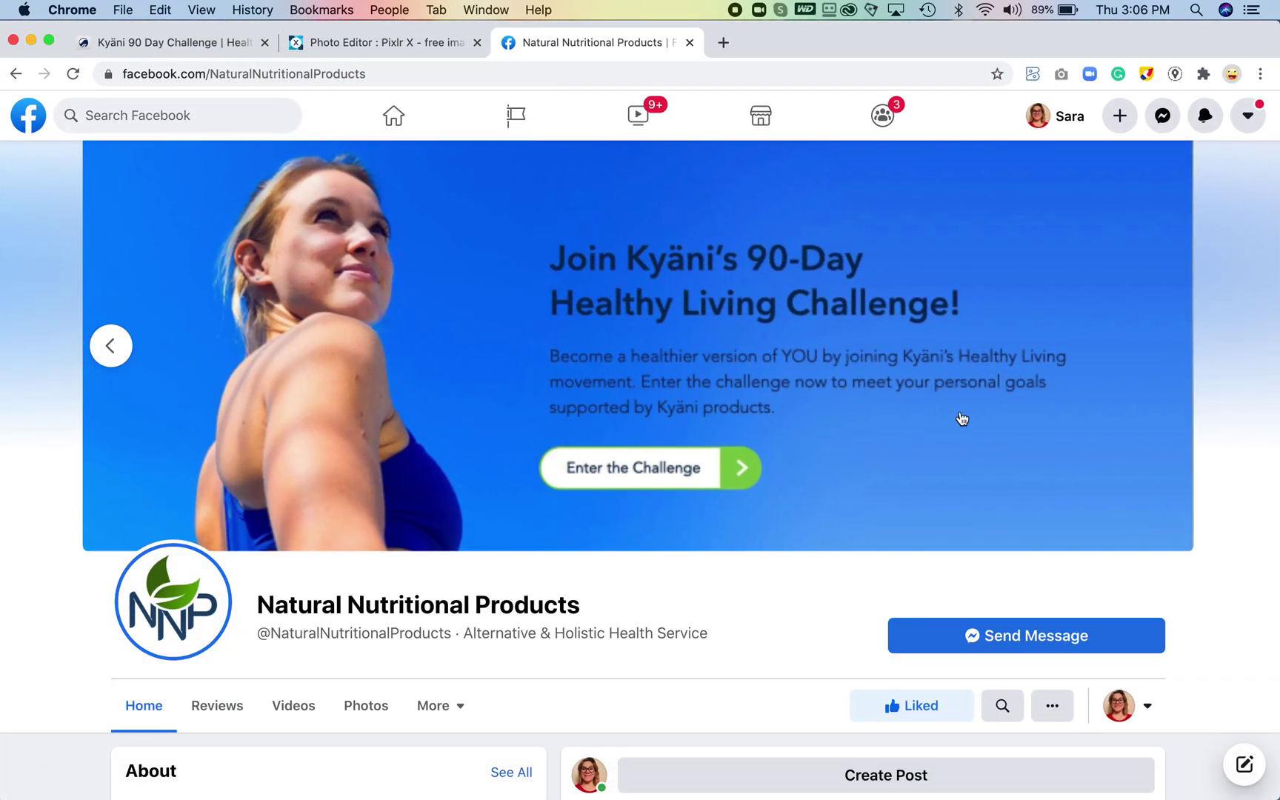
Move the cover slideshow back to the first slide, then forward to the last slide
left_click(123, 339)
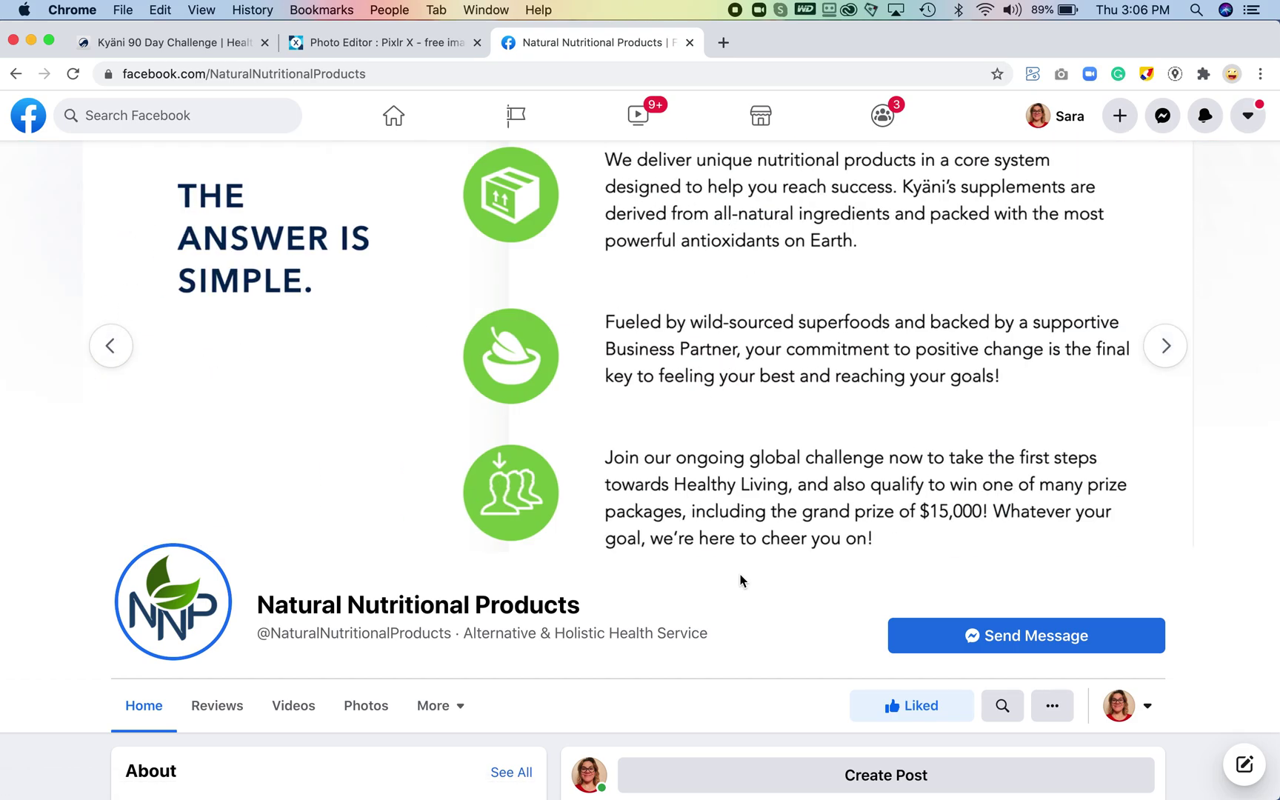
left_click(116, 359)
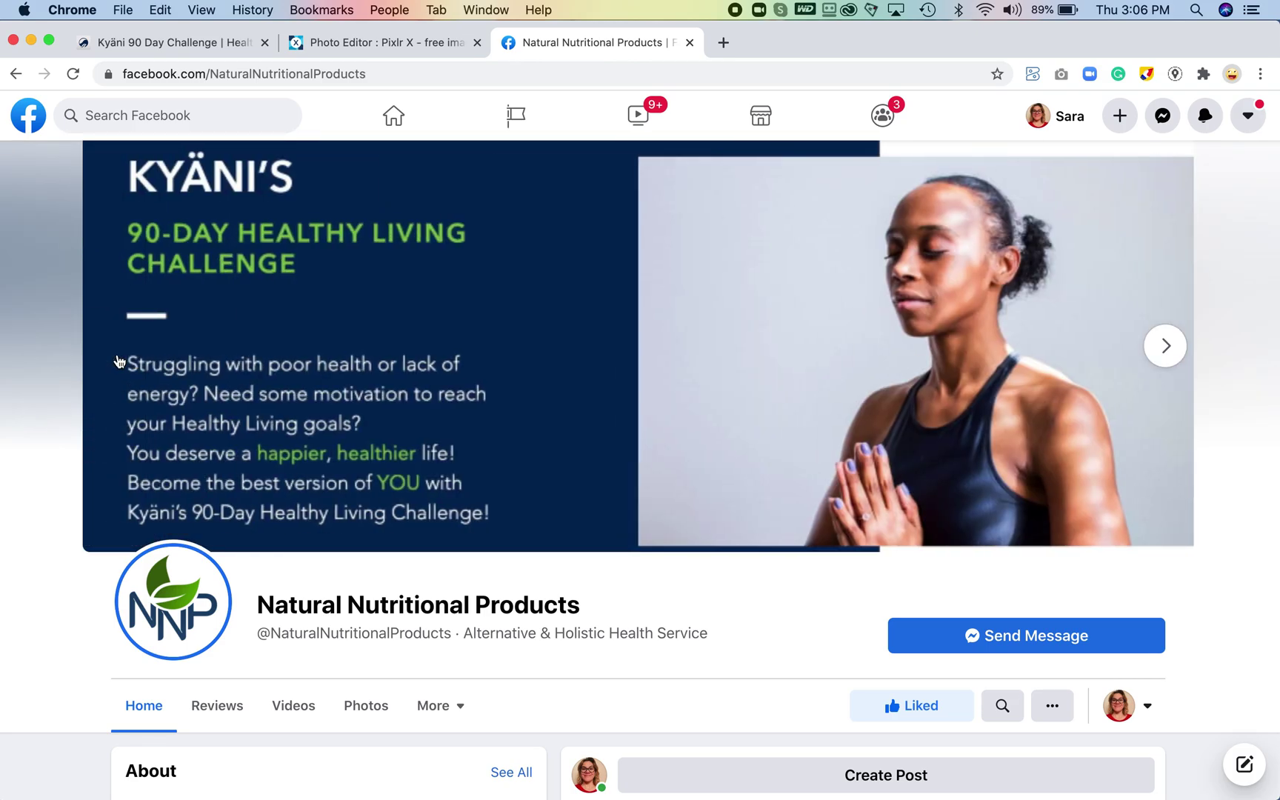
left_click(1167, 346)
left_click(1169, 347)
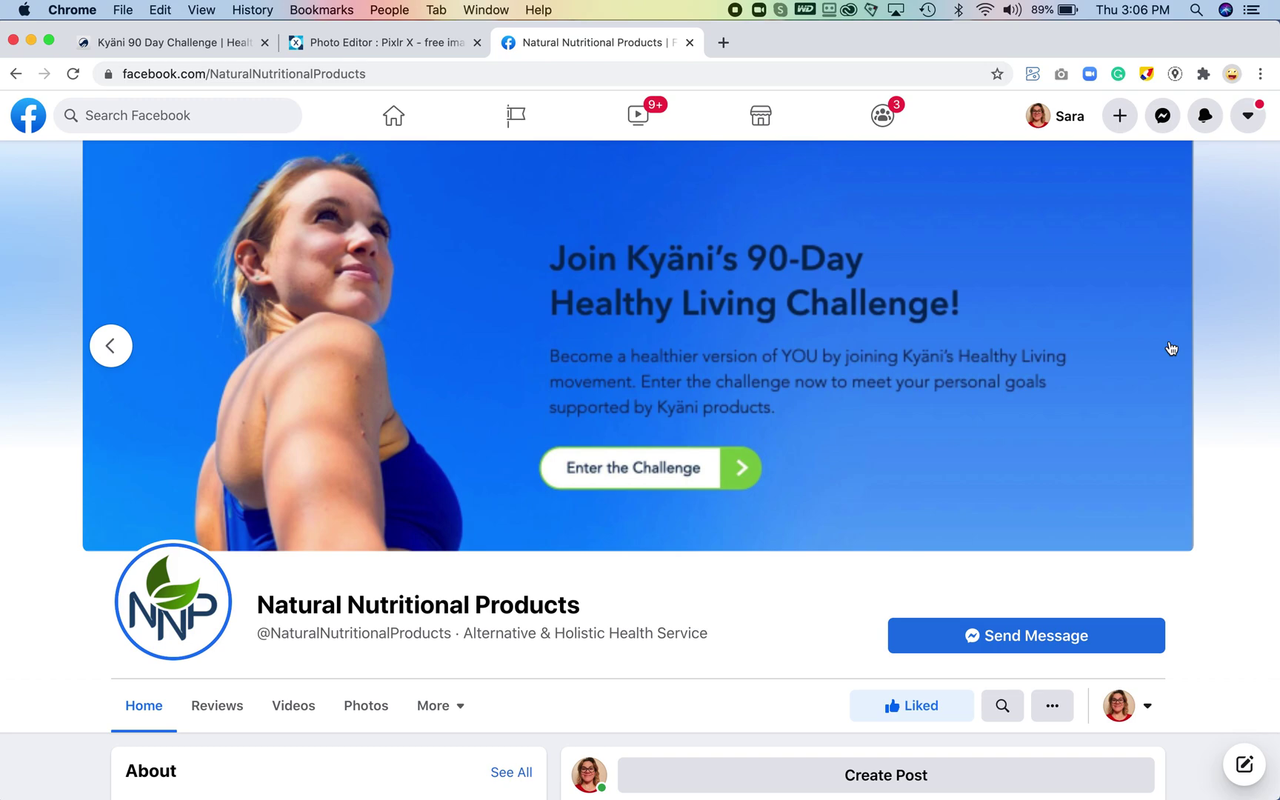
Minimize Chrome to compare with the phone screenshot, then restore it and go to Pixlr X
left_click(30, 41)
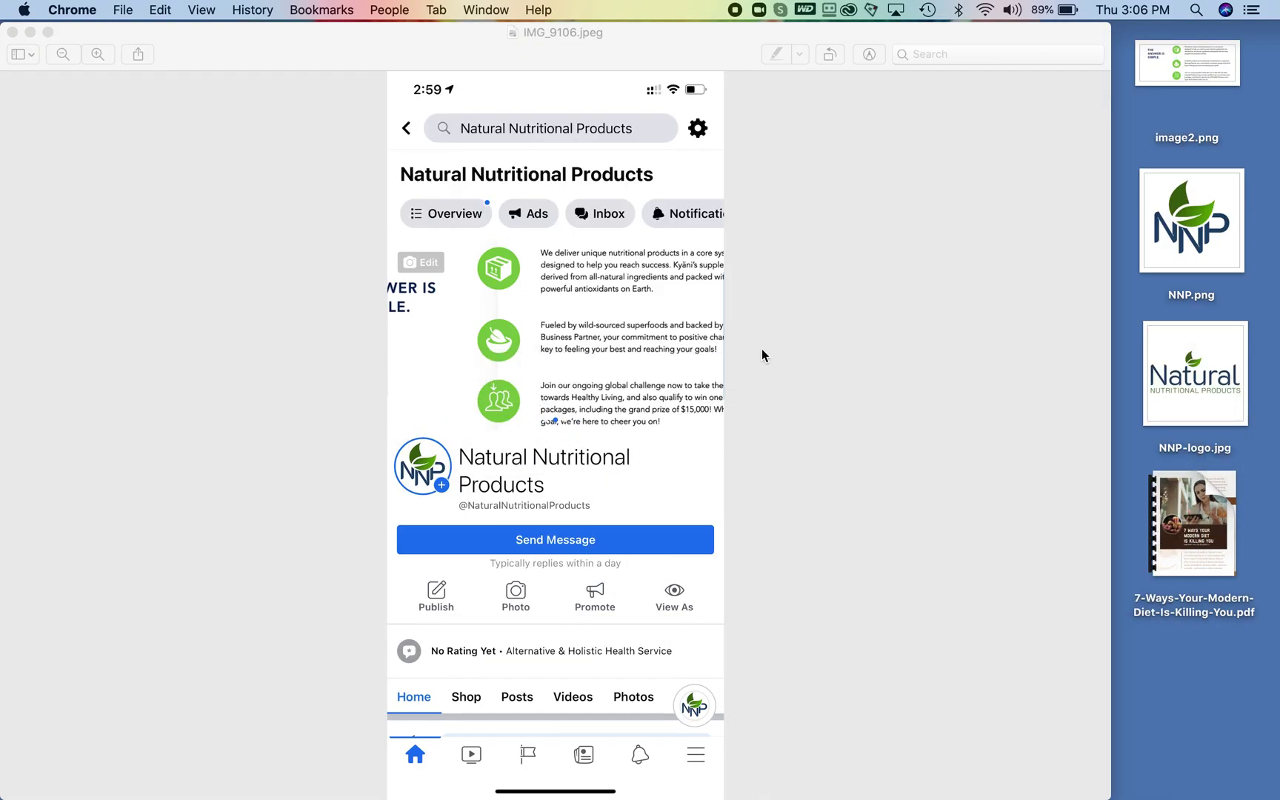
mouse_move(1145, 767)
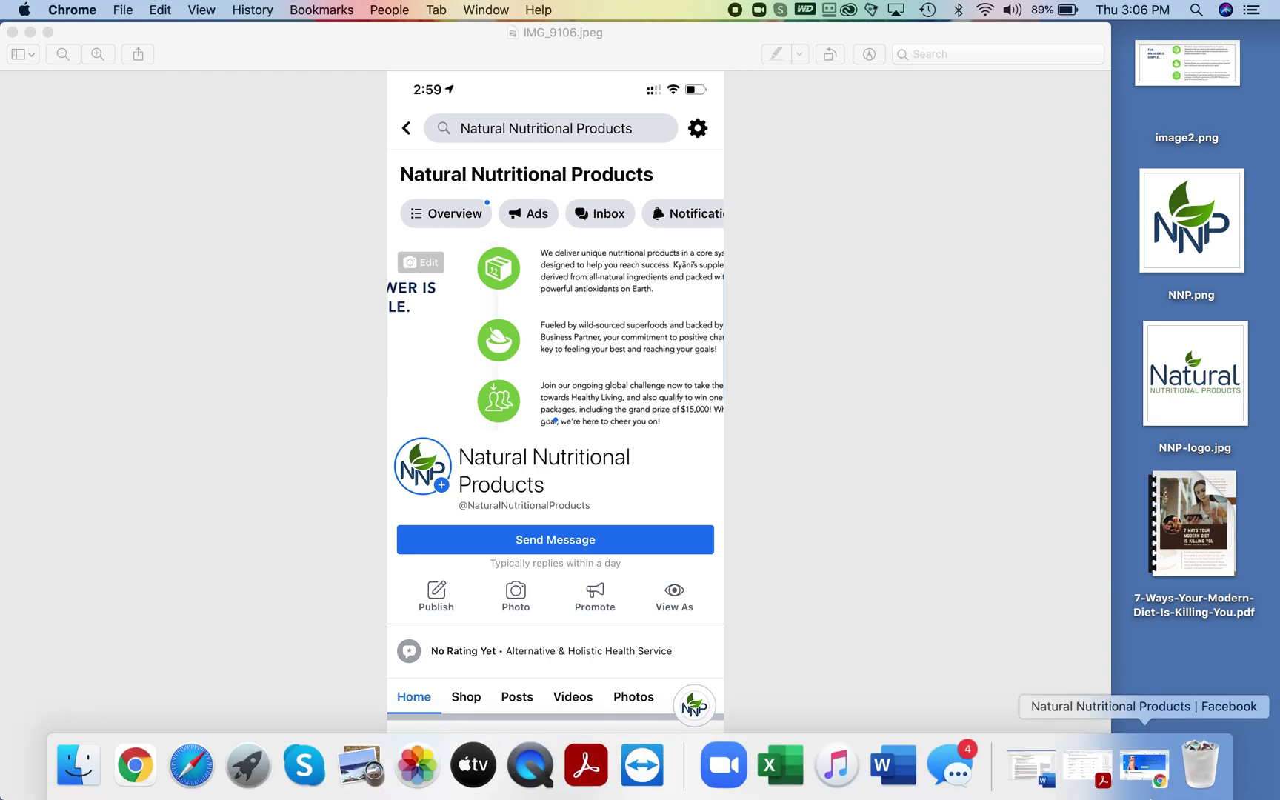
left_click(1139, 767)
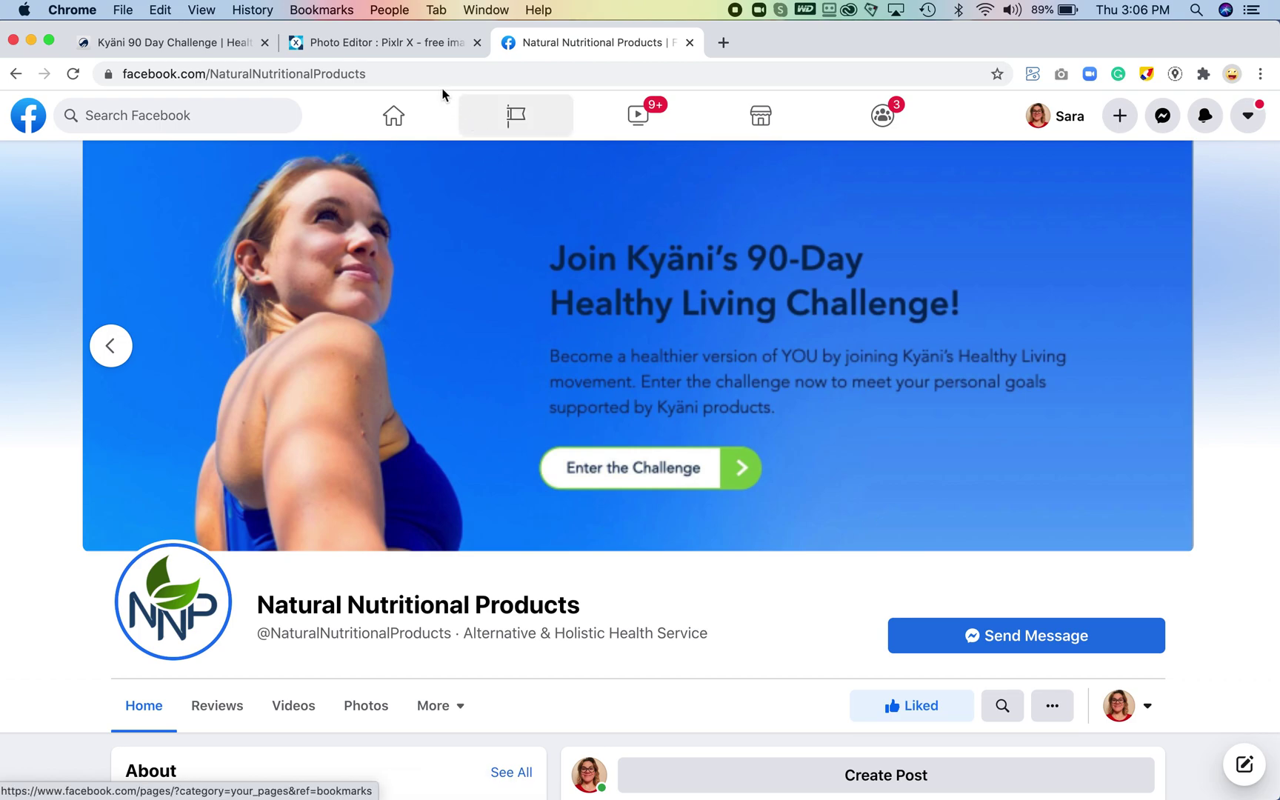
left_click(397, 46)
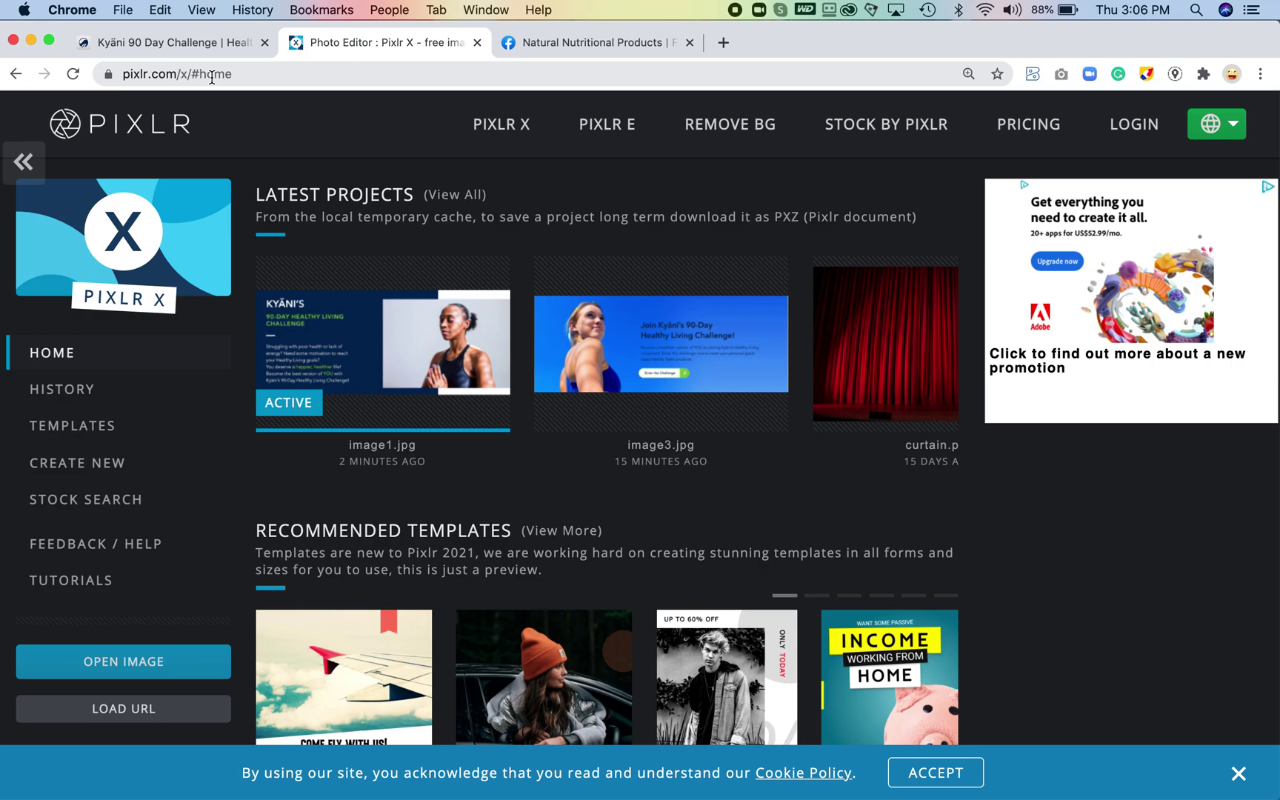
Open image2.png from the Desktop in Pixlr X as a new document
left_click(188, 674)
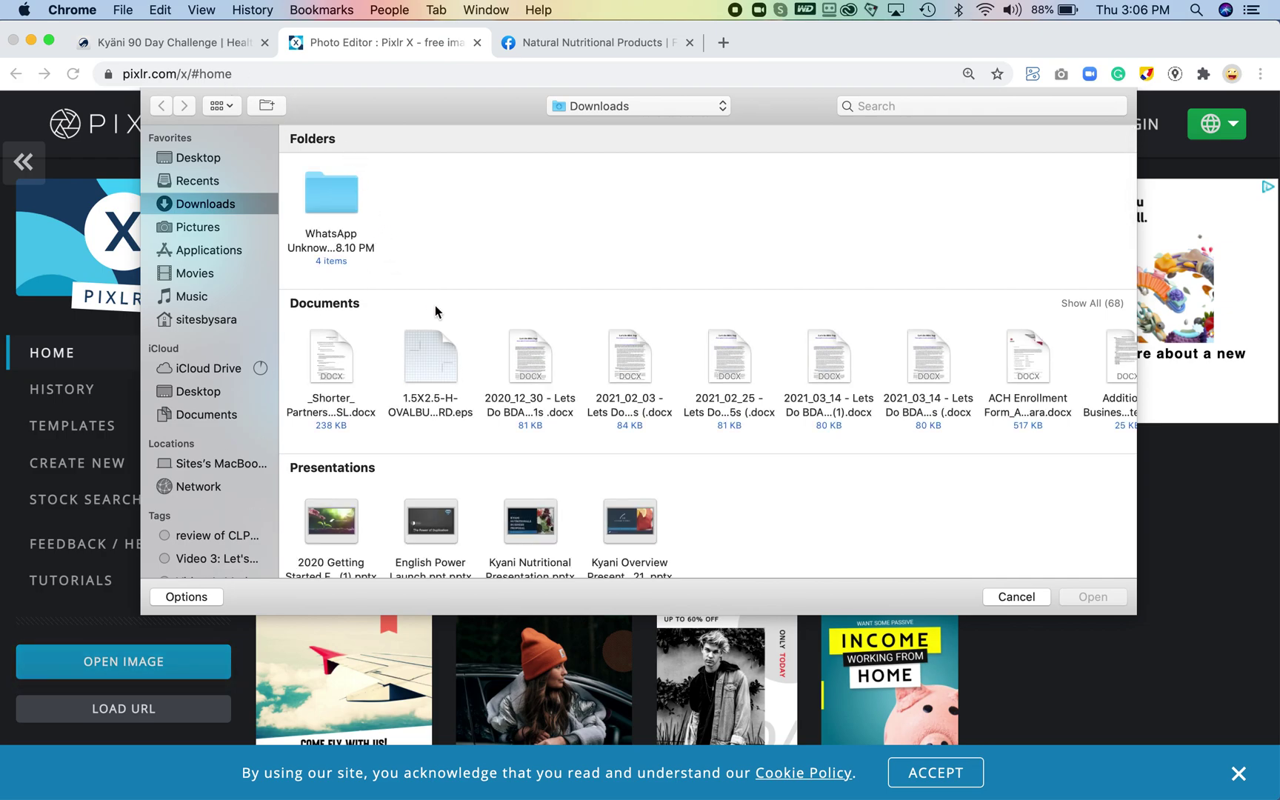
left_click(199, 157)
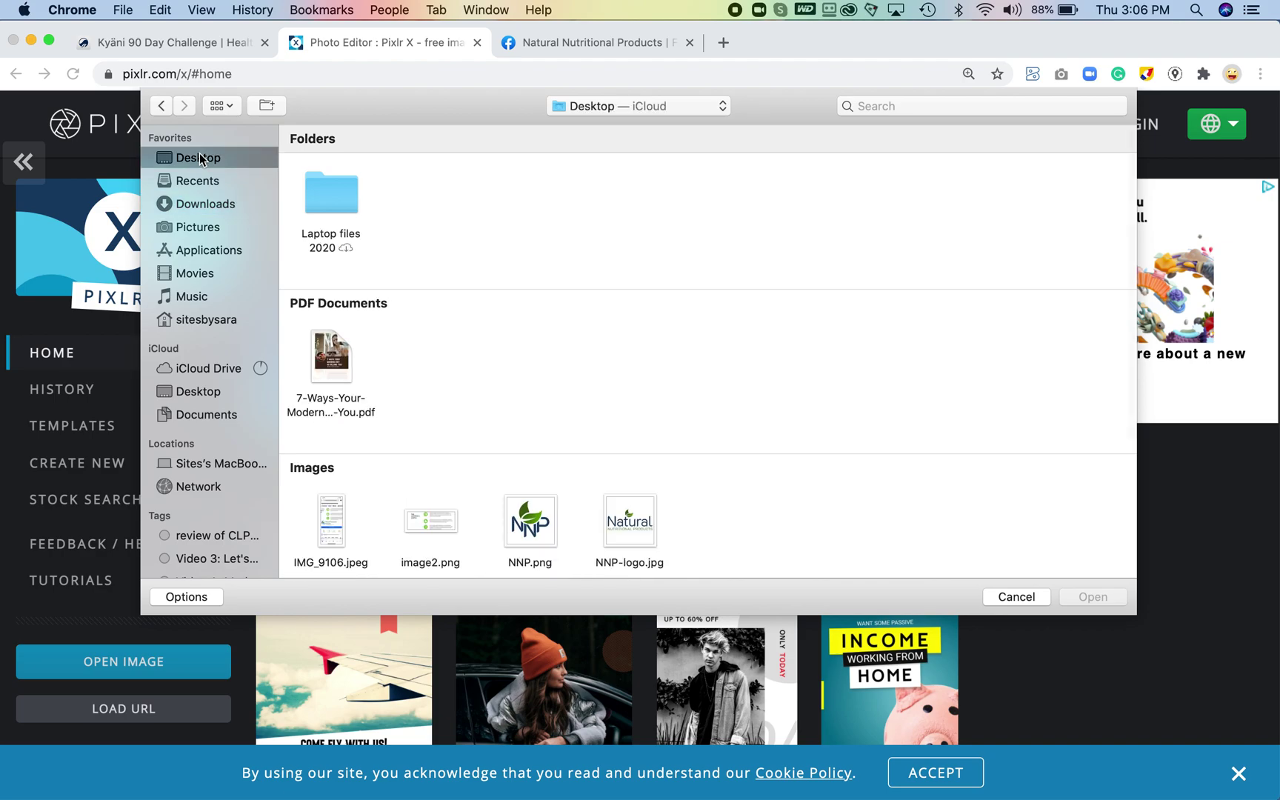
scroll(352, 412, "down", 5)
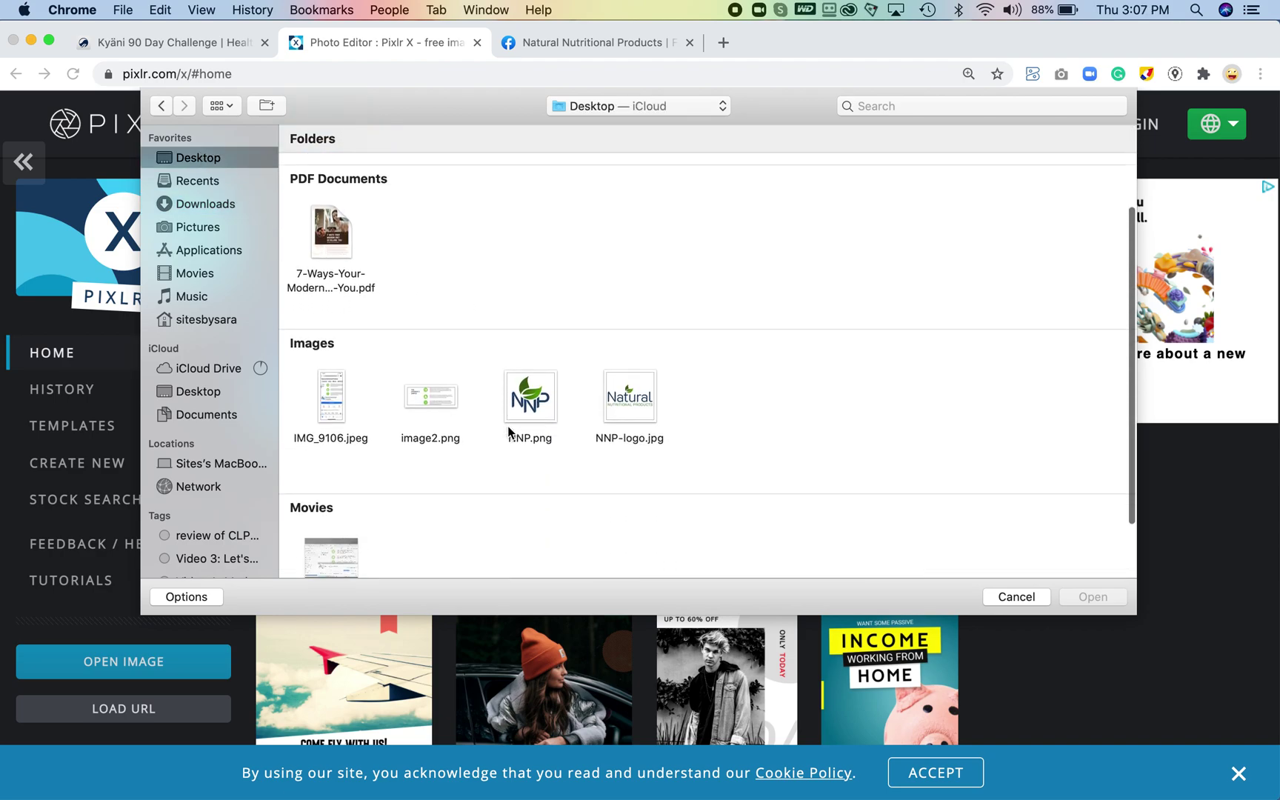
double_click(433, 392)
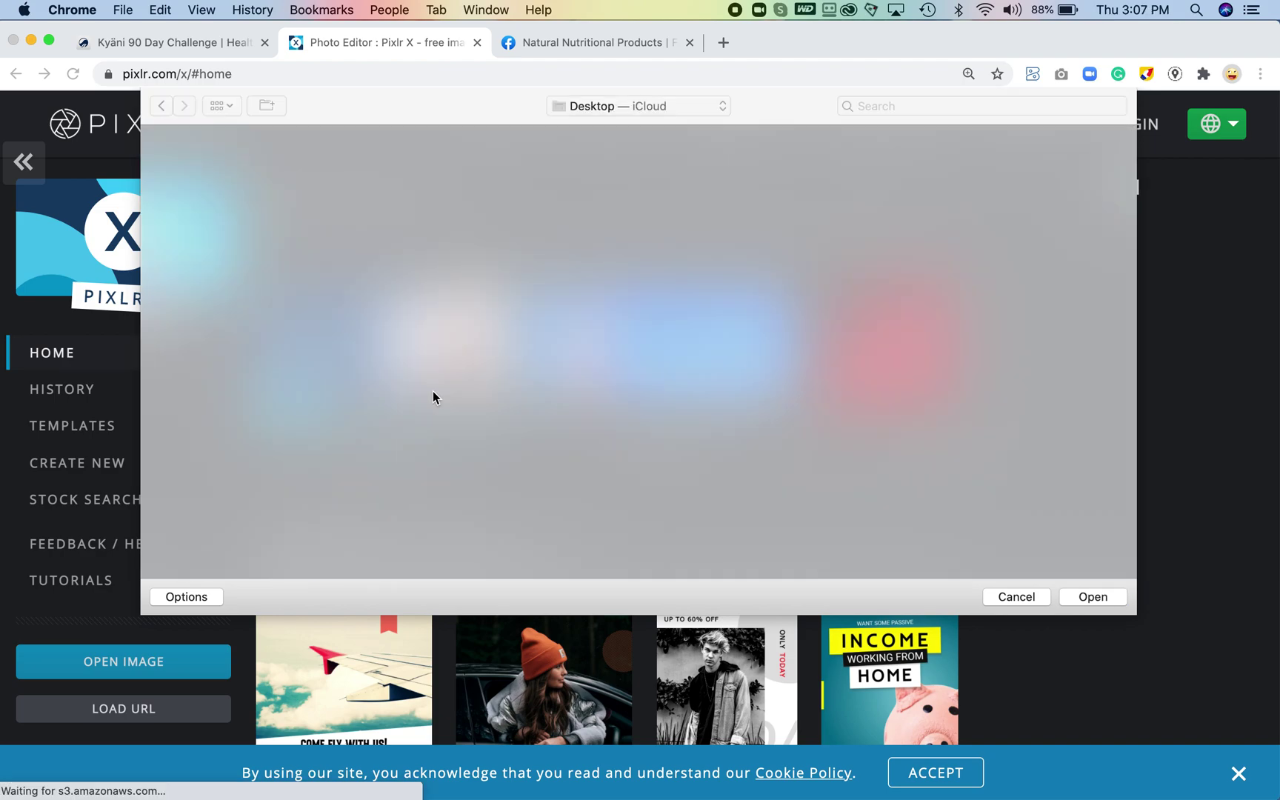
left_click(550, 456)
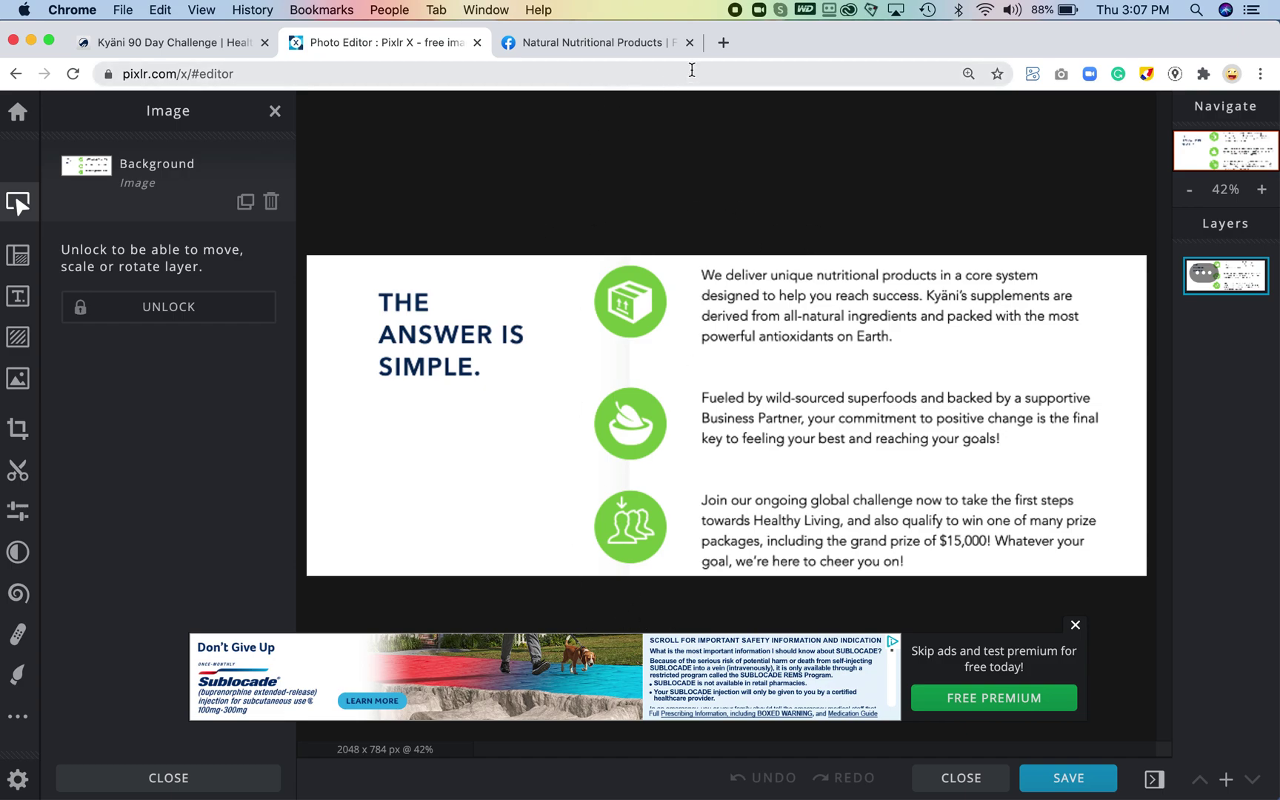
Search Google for 'facebook cover photo size for mobile and desktop' and note the 820 x 312 desktop size
left_click(723, 44)
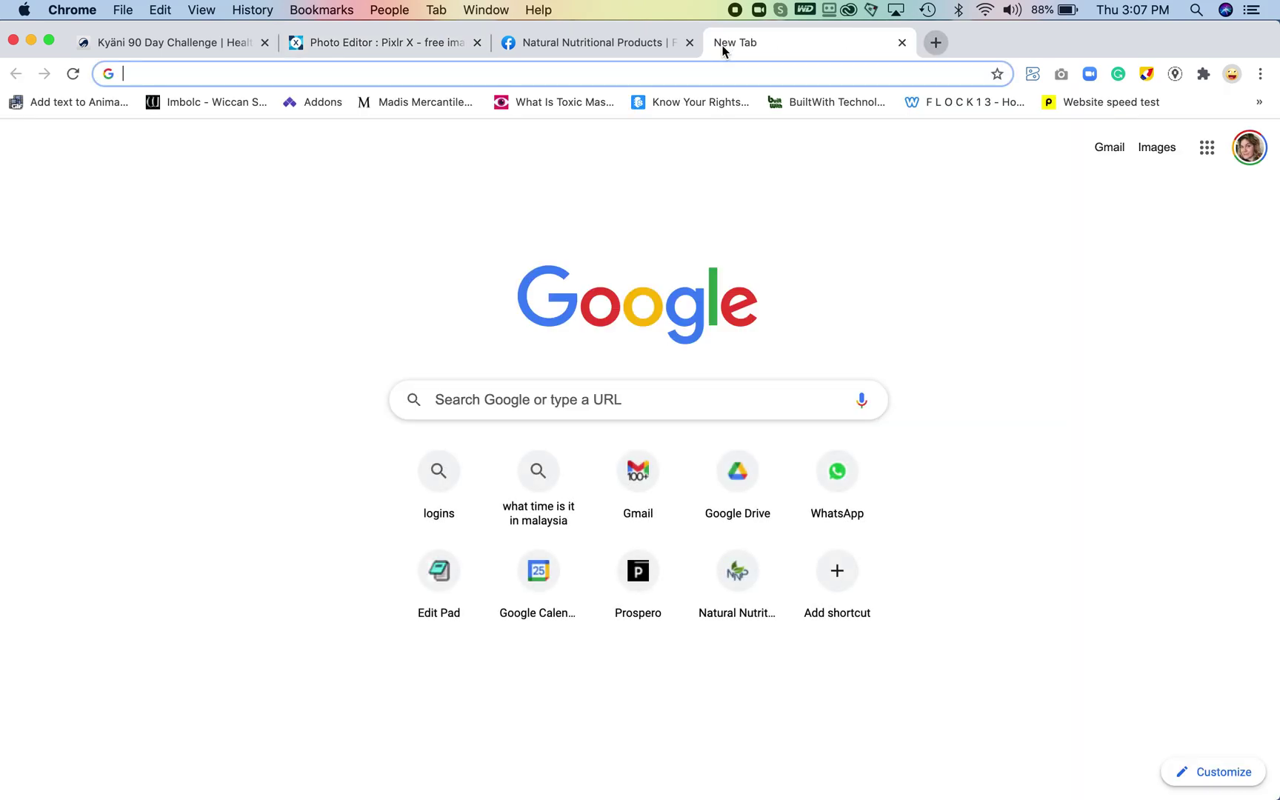
type("facebook cover")
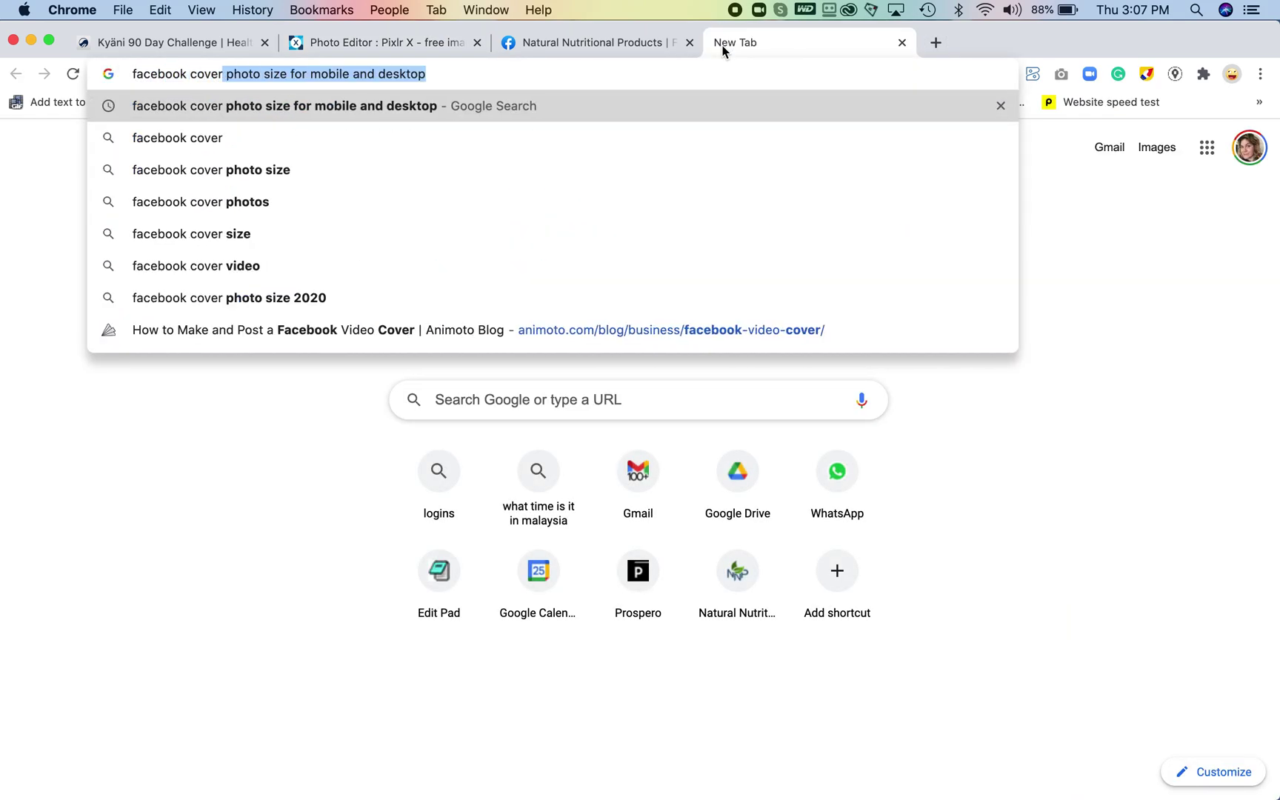
key("Right")
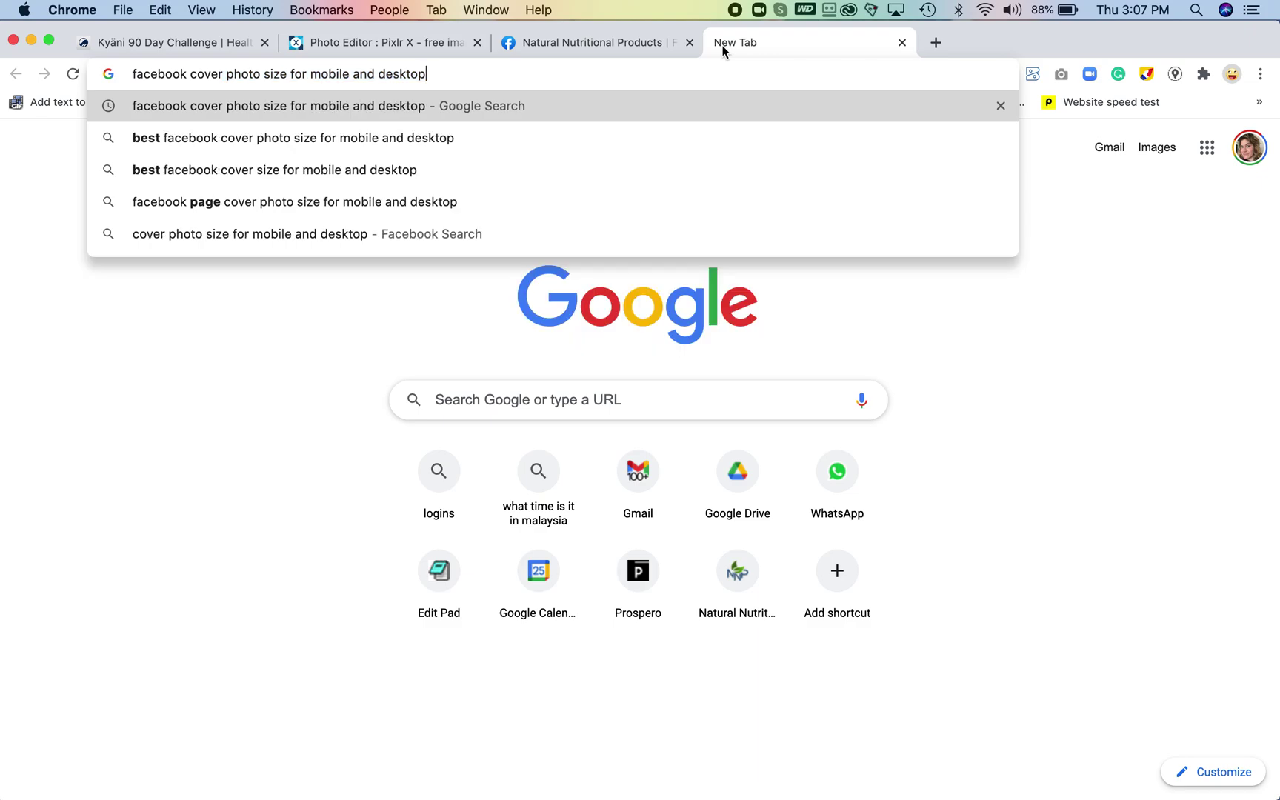
key("Return")
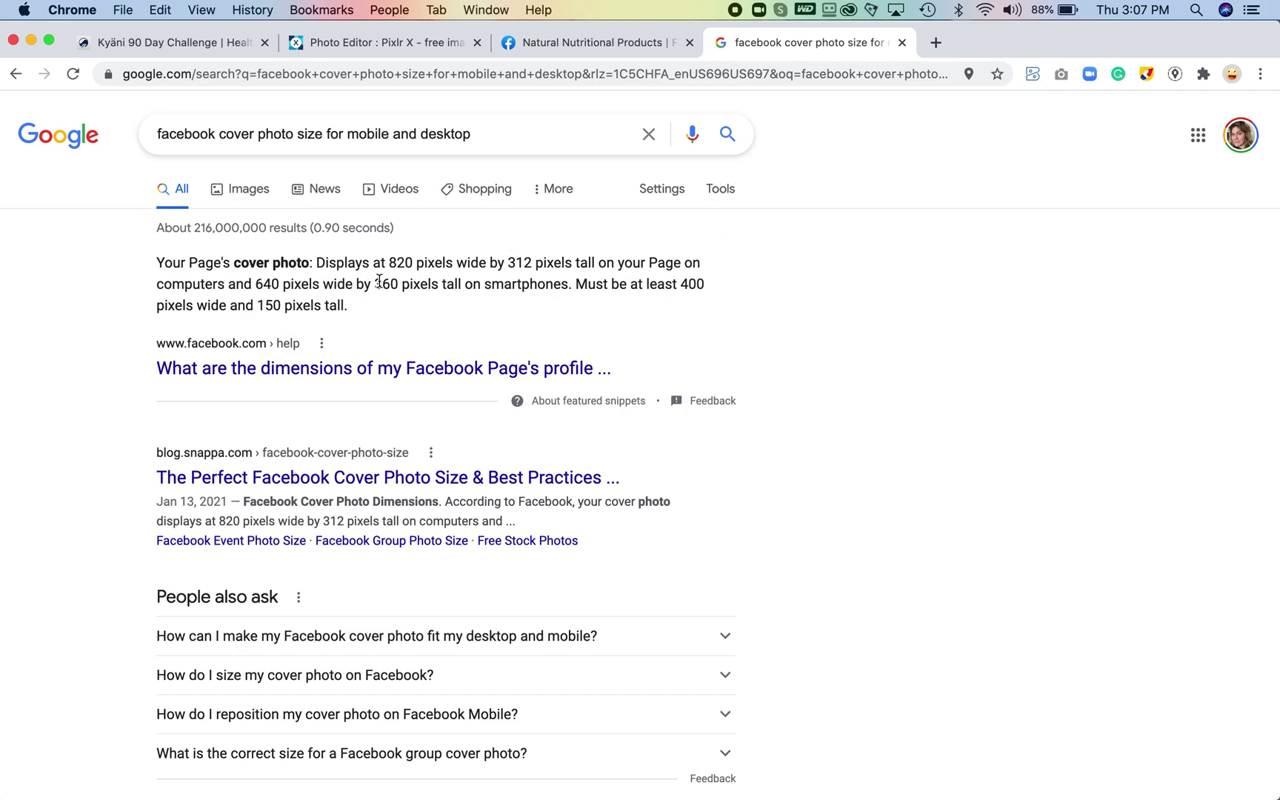
left_click_drag(388, 263, 575, 267)
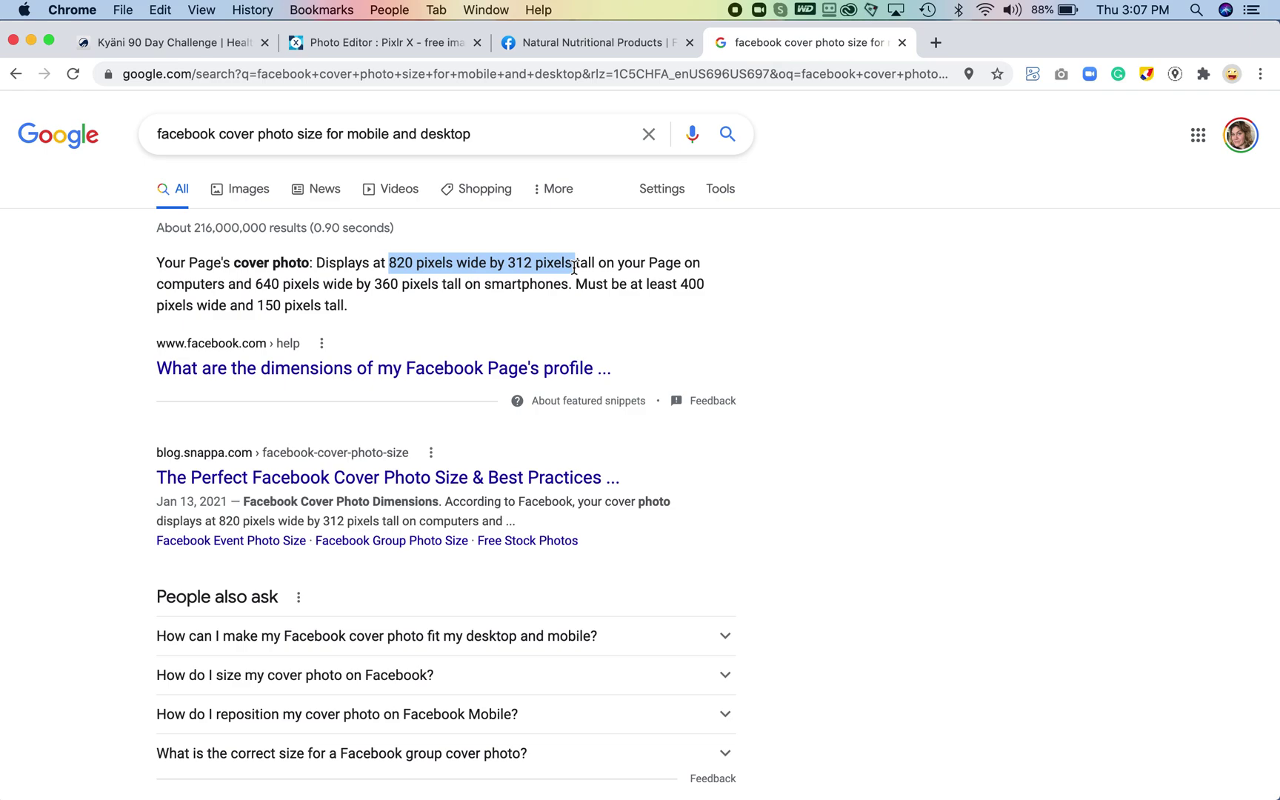
Find the mobile sizing advice in the results: 465 pixels tall, recommended 828 x 315
scroll(631, 587, "down", 5)
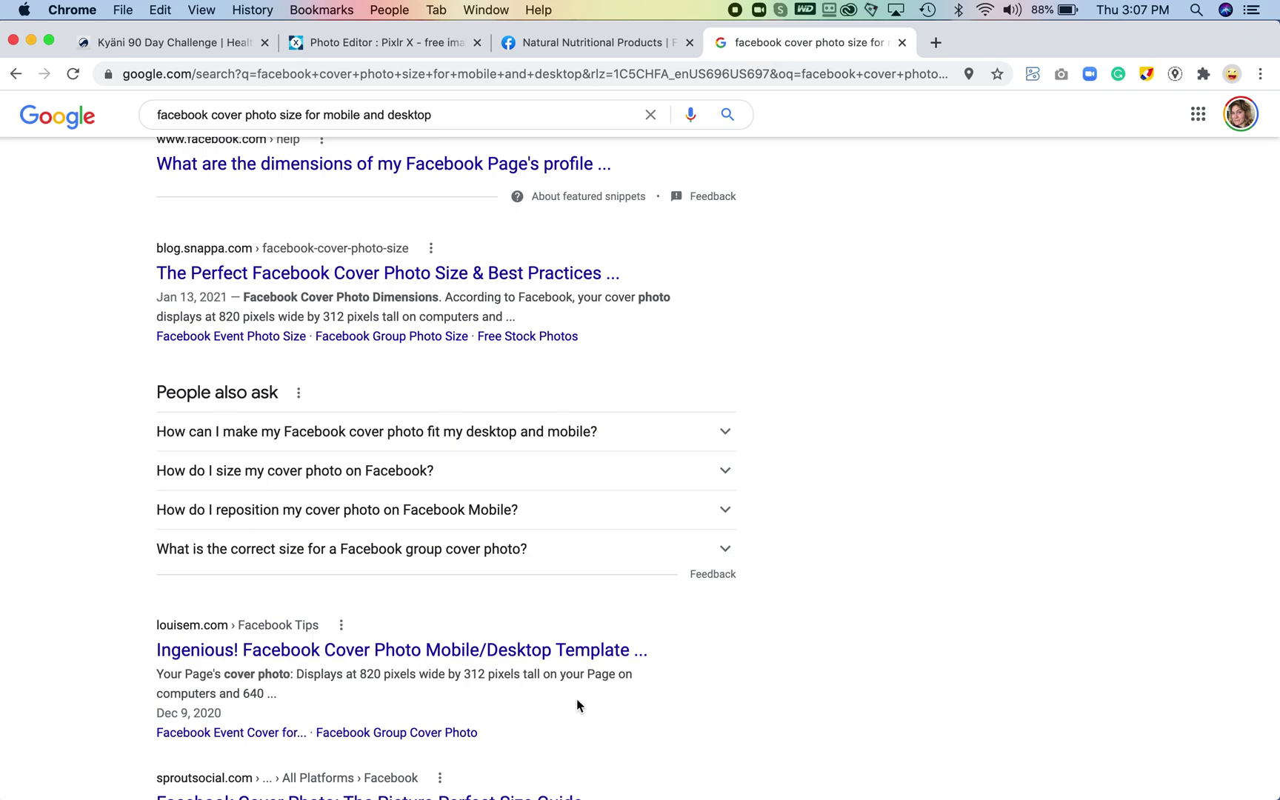
scroll(578, 699, "down", 4)
scroll(579, 699, "down", 4)
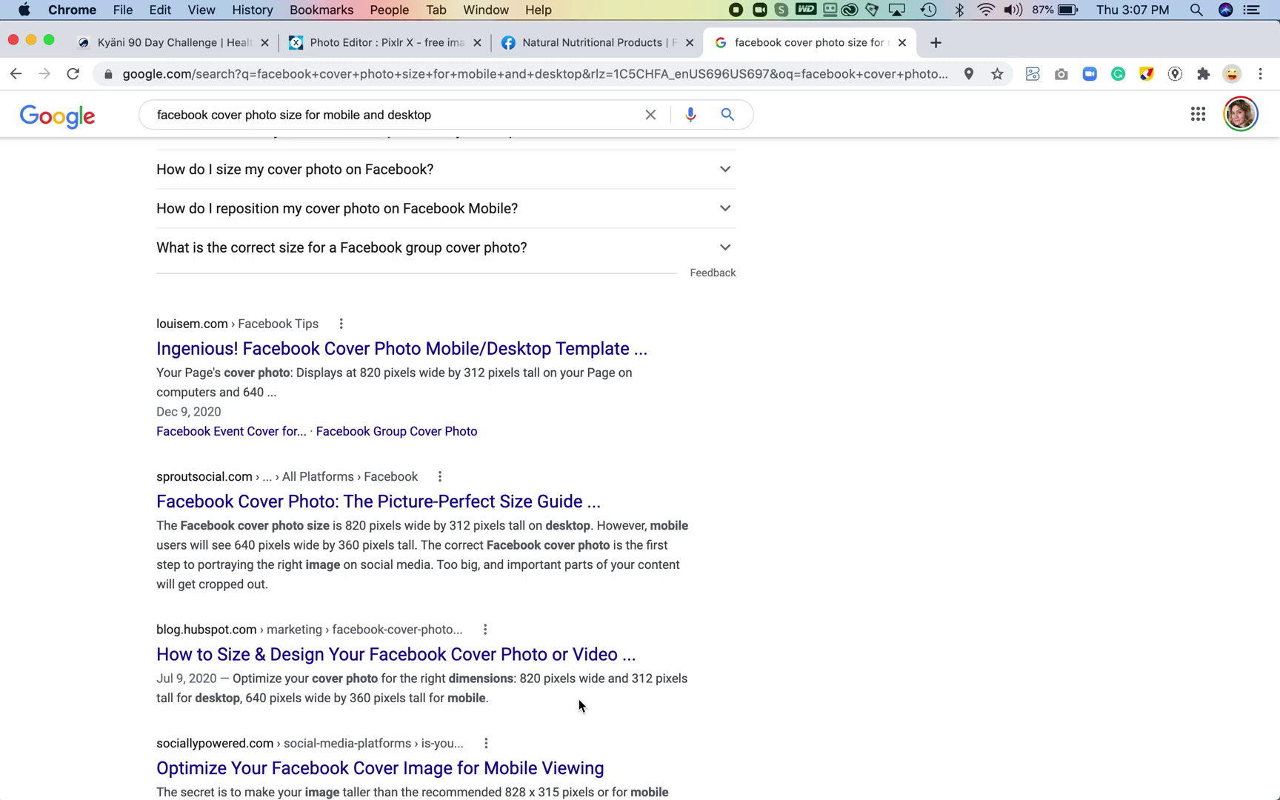
scroll(579, 706, "down", 4)
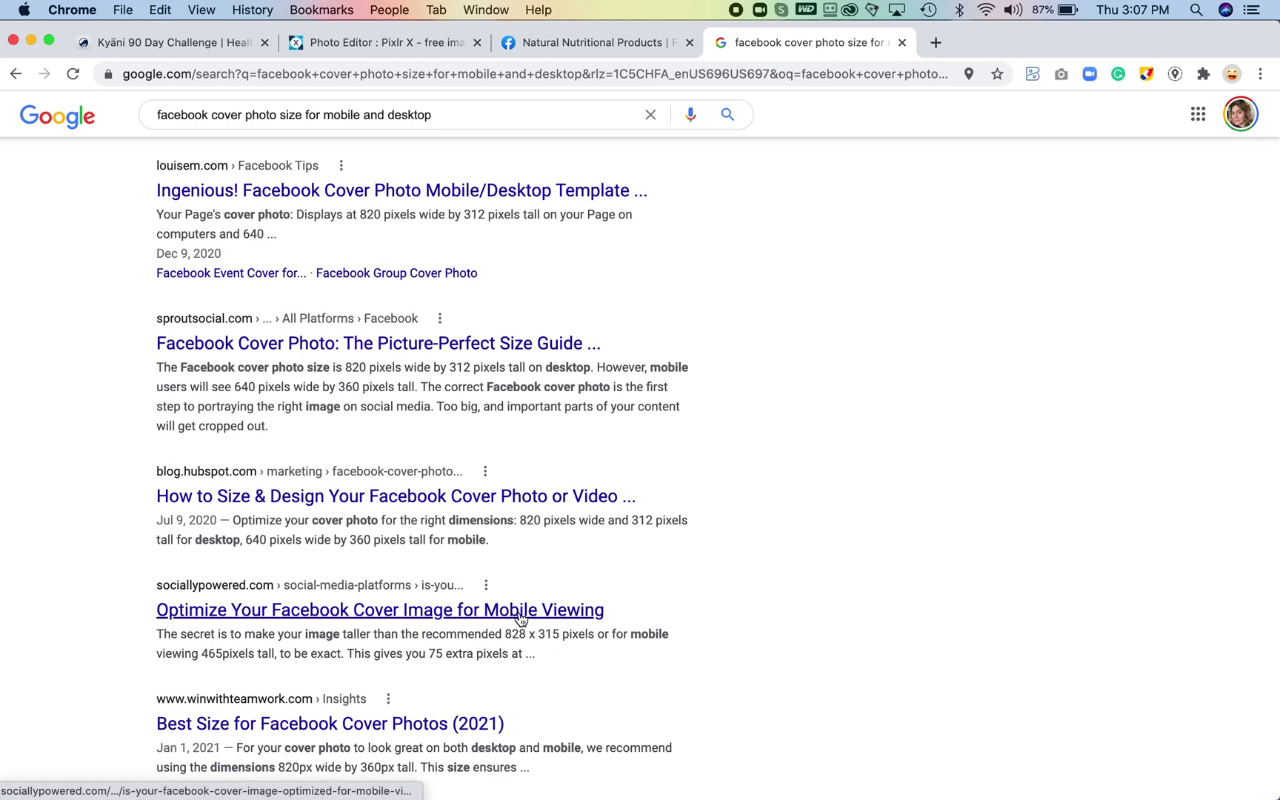
left_click_drag(157, 629, 689, 657)
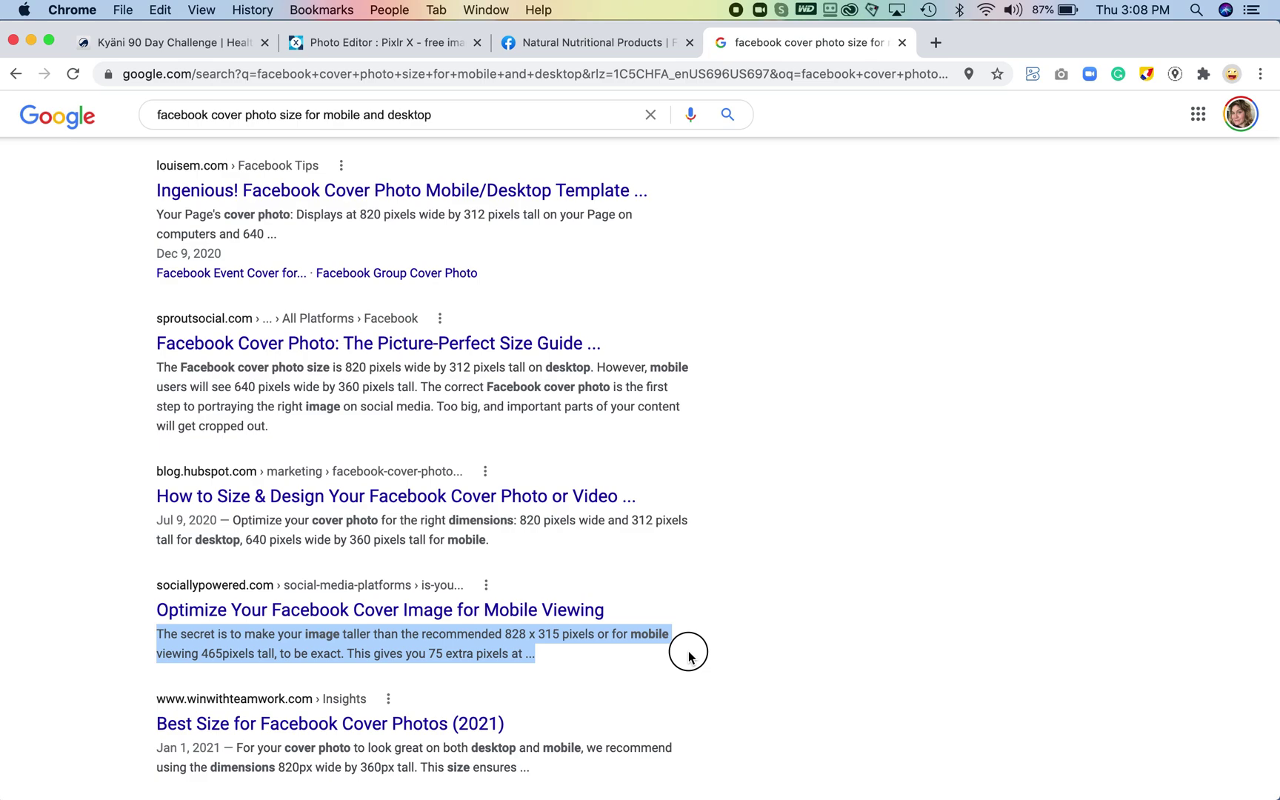
left_click_drag(688, 657, 688, 657)
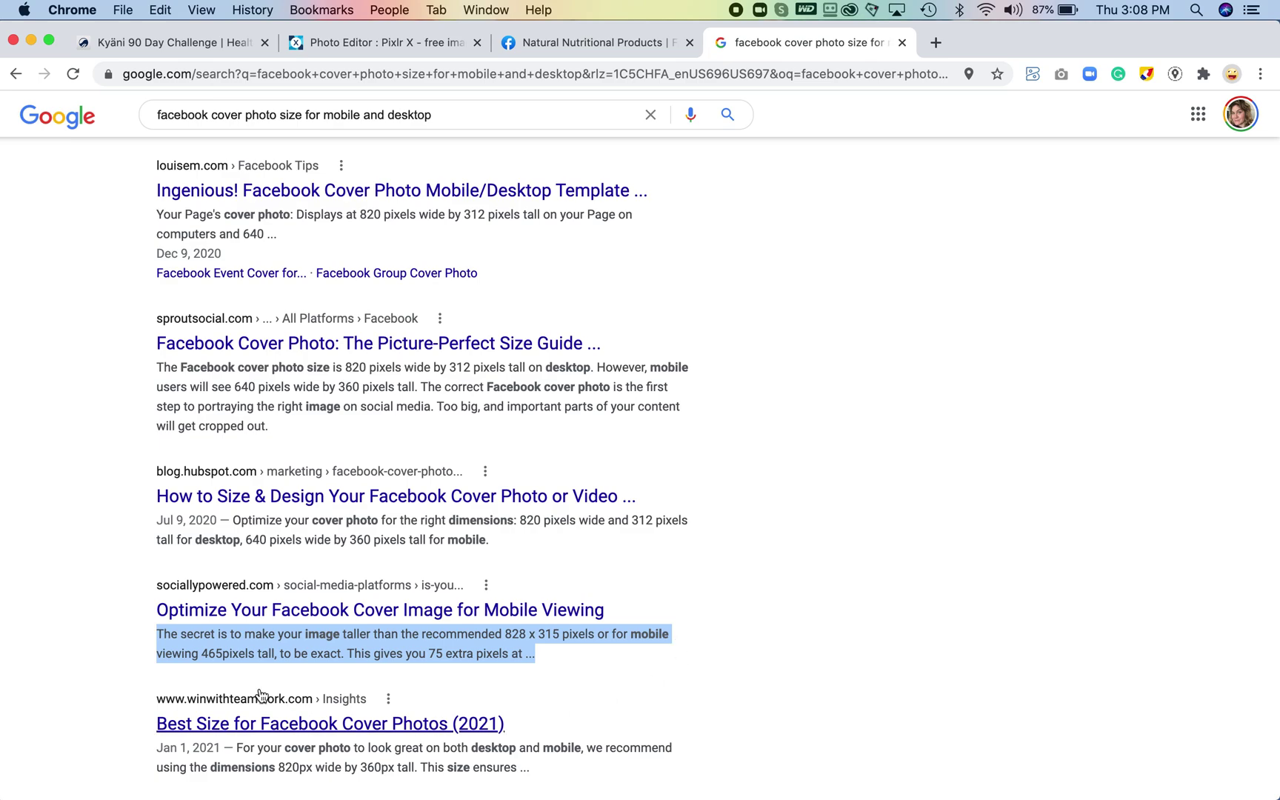
left_click(205, 656)
left_click_drag(201, 655, 269, 652)
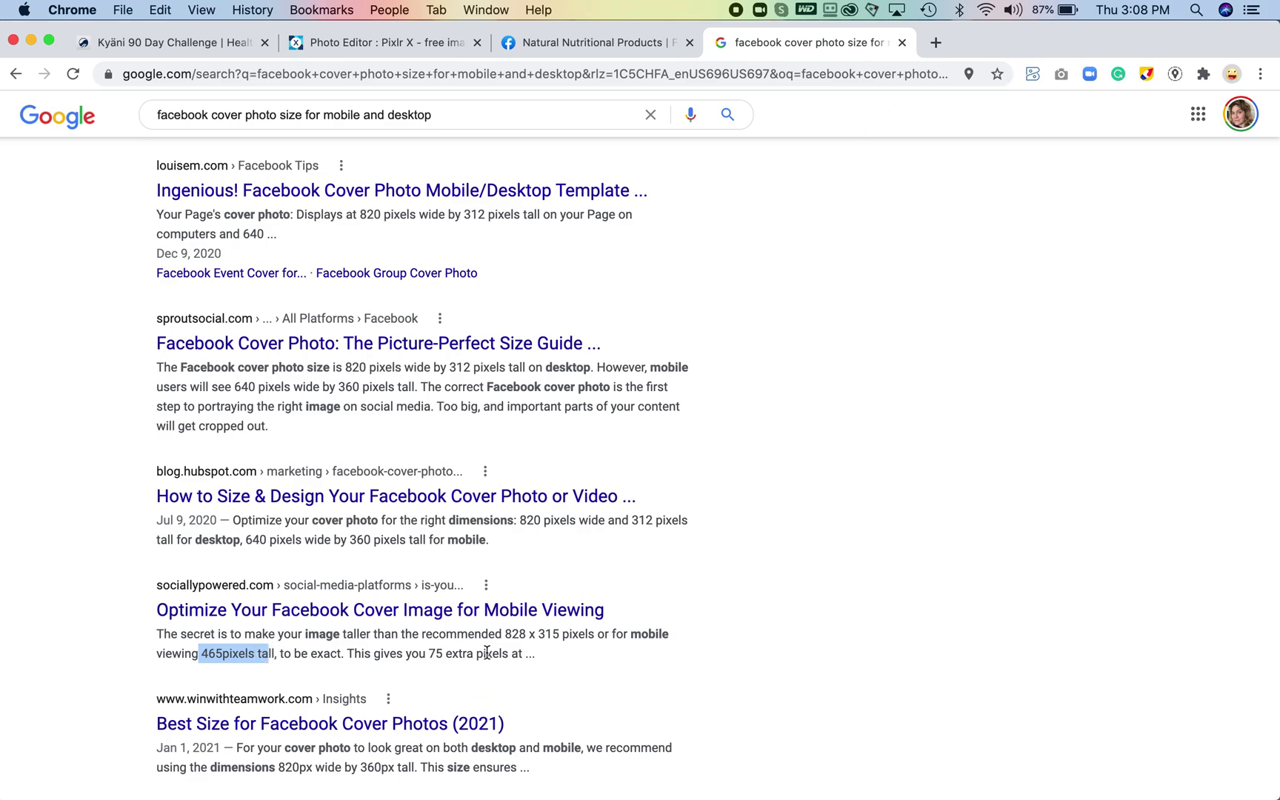
left_click_drag(503, 635, 559, 635)
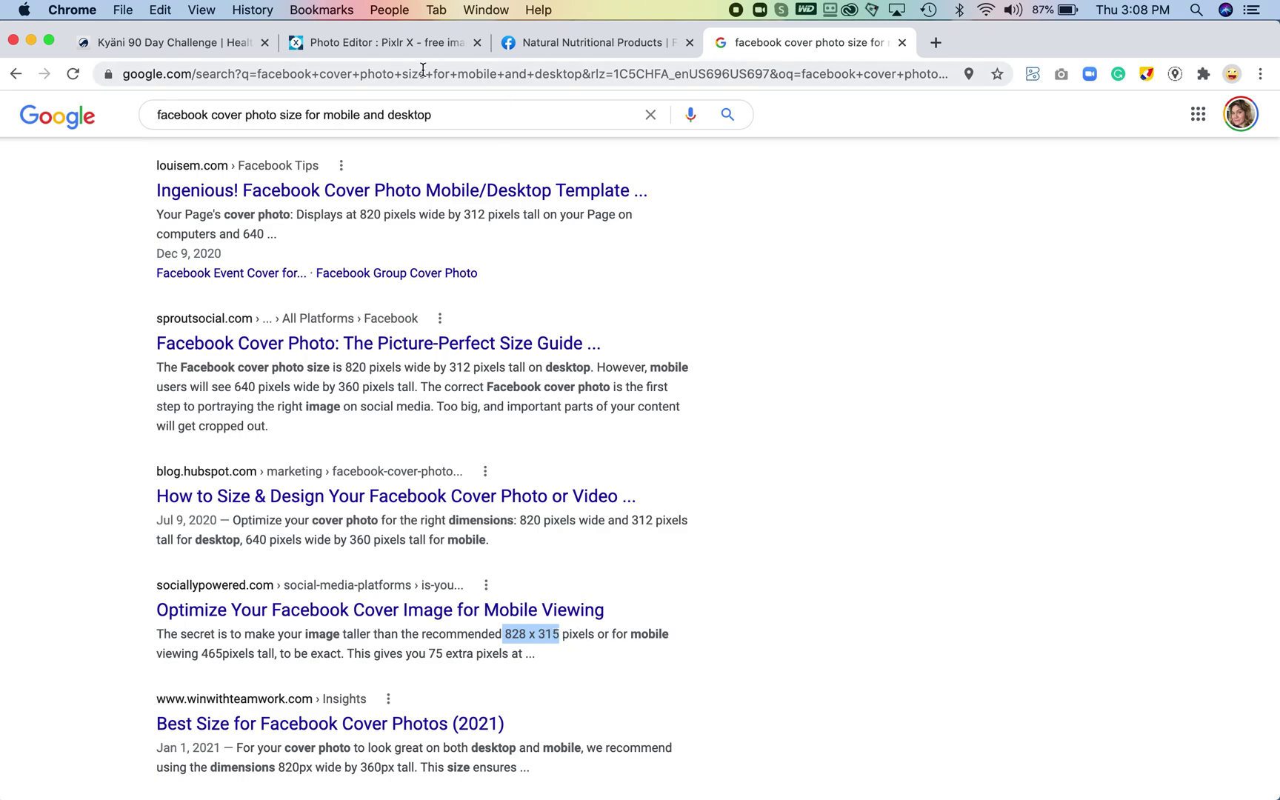
Resize the image from 2048 x 784 to width 828 (828 x 317) with proportions constrained
left_click(386, 44)
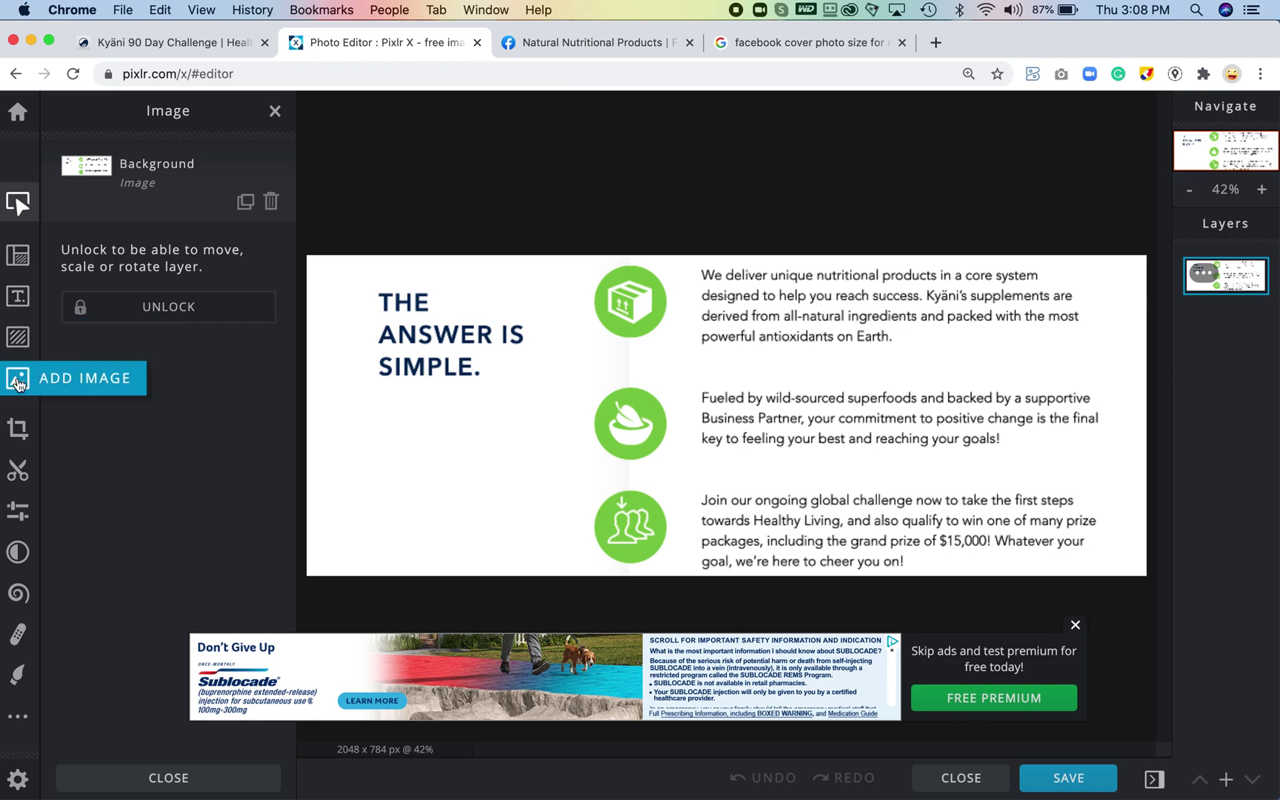
left_click(32, 256)
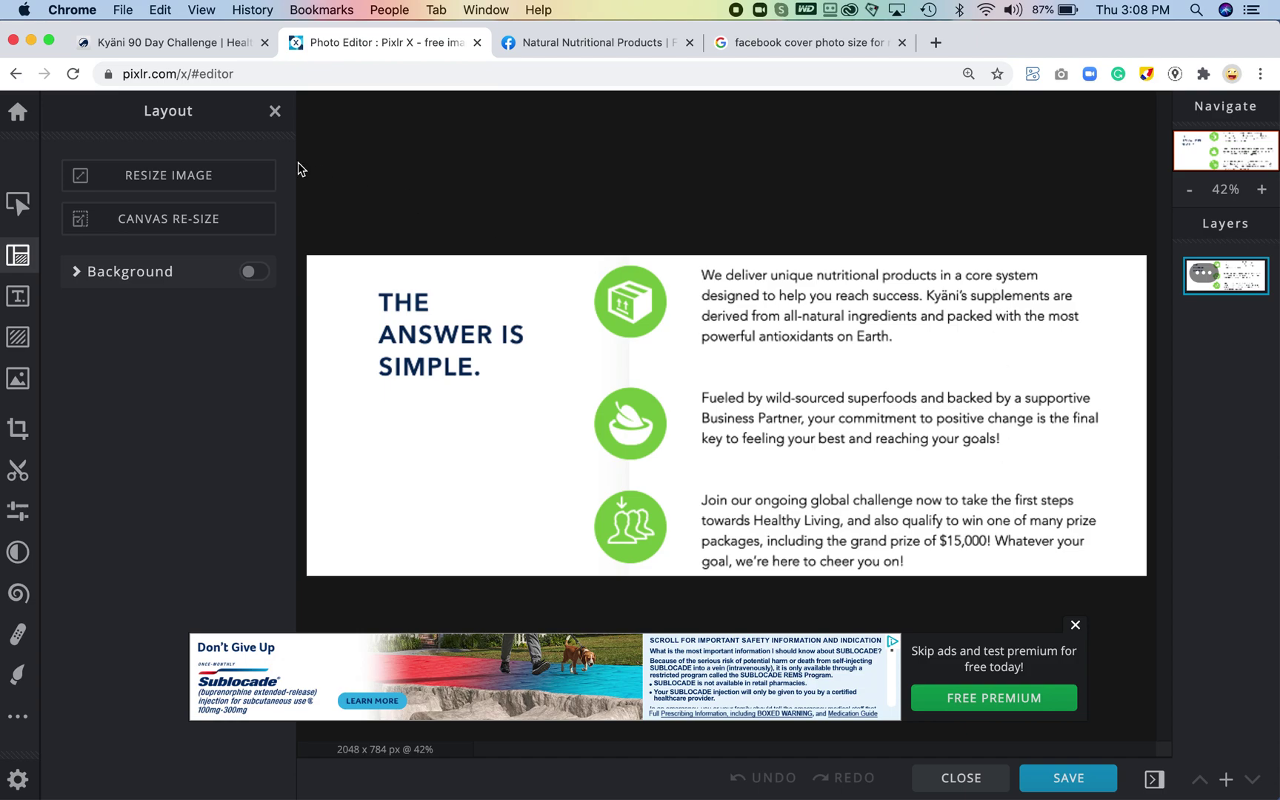
left_click(199, 183)
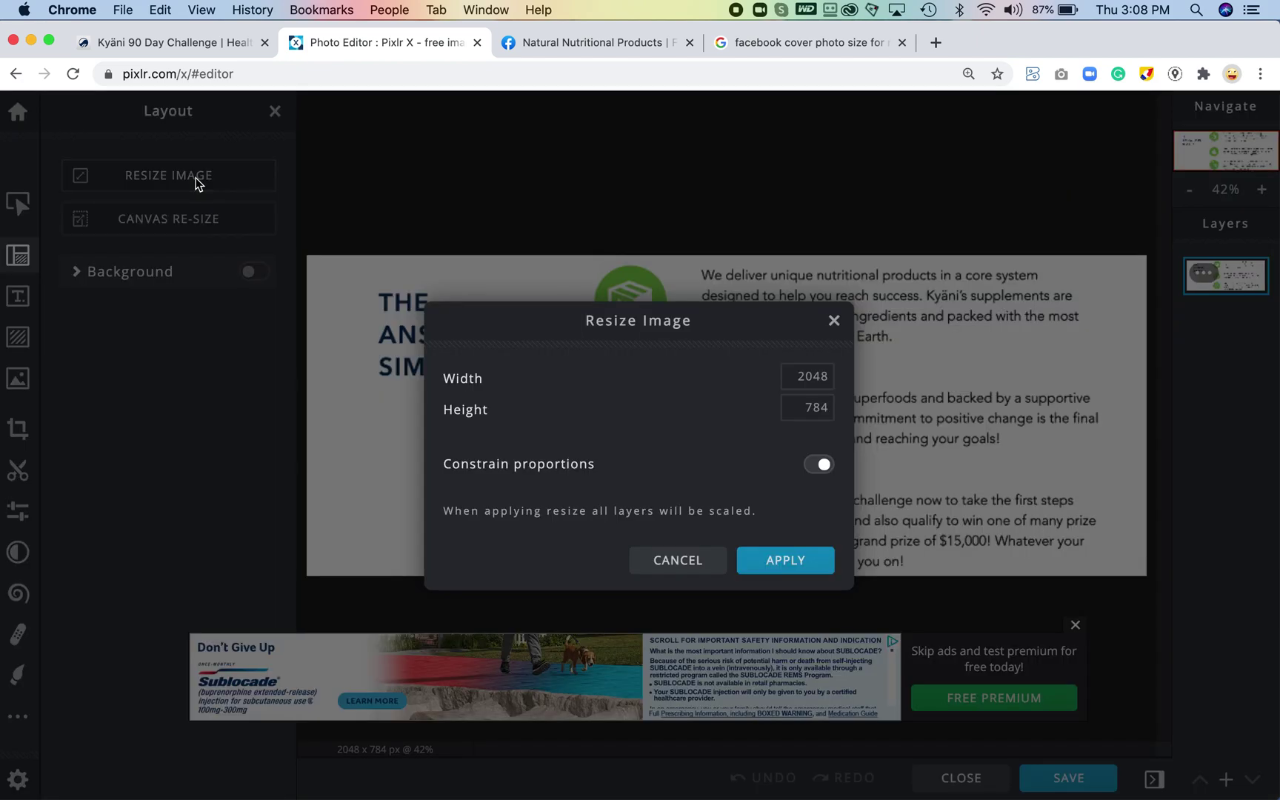
left_click(815, 374)
type("828")
left_click(820, 463)
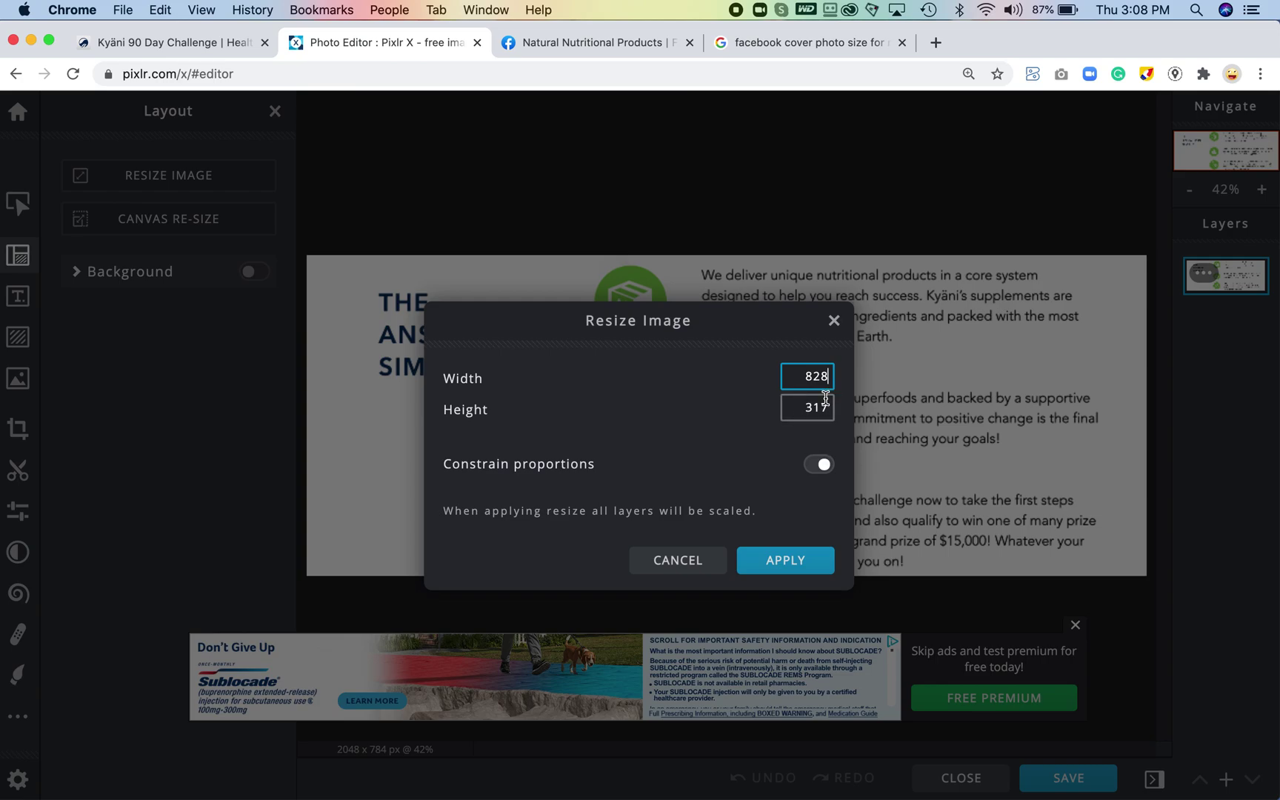
left_click(815, 408)
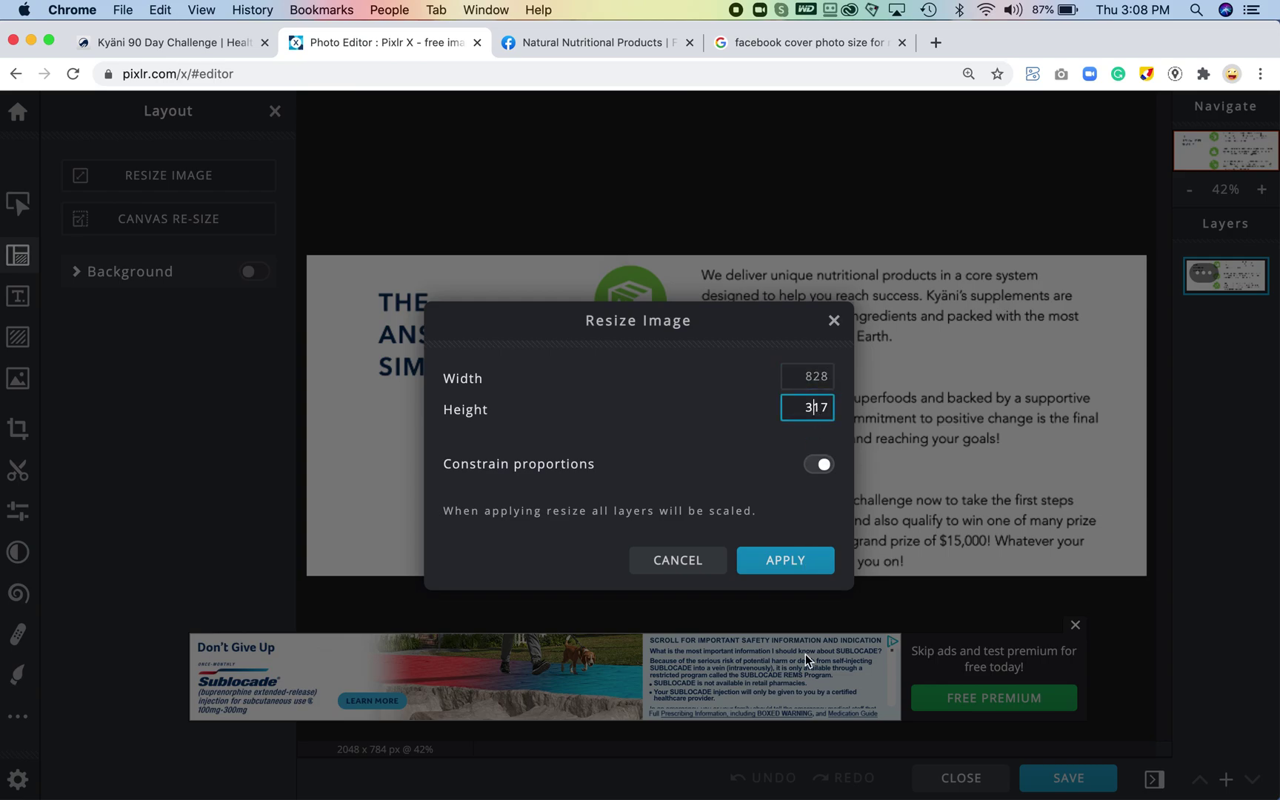
left_click(778, 561)
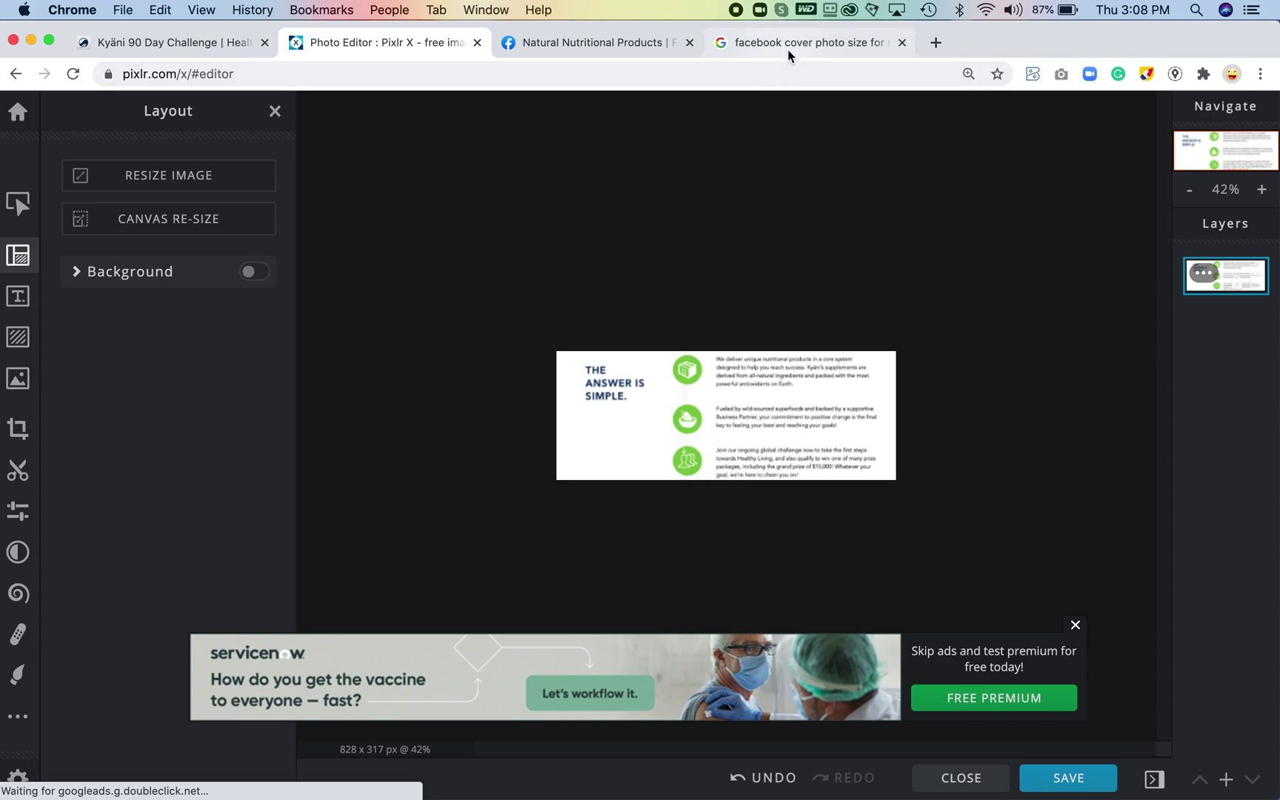
Enlarge the canvas height to 465 px (828 x 465) with a centred anchor, then close the ad
left_click(143, 225)
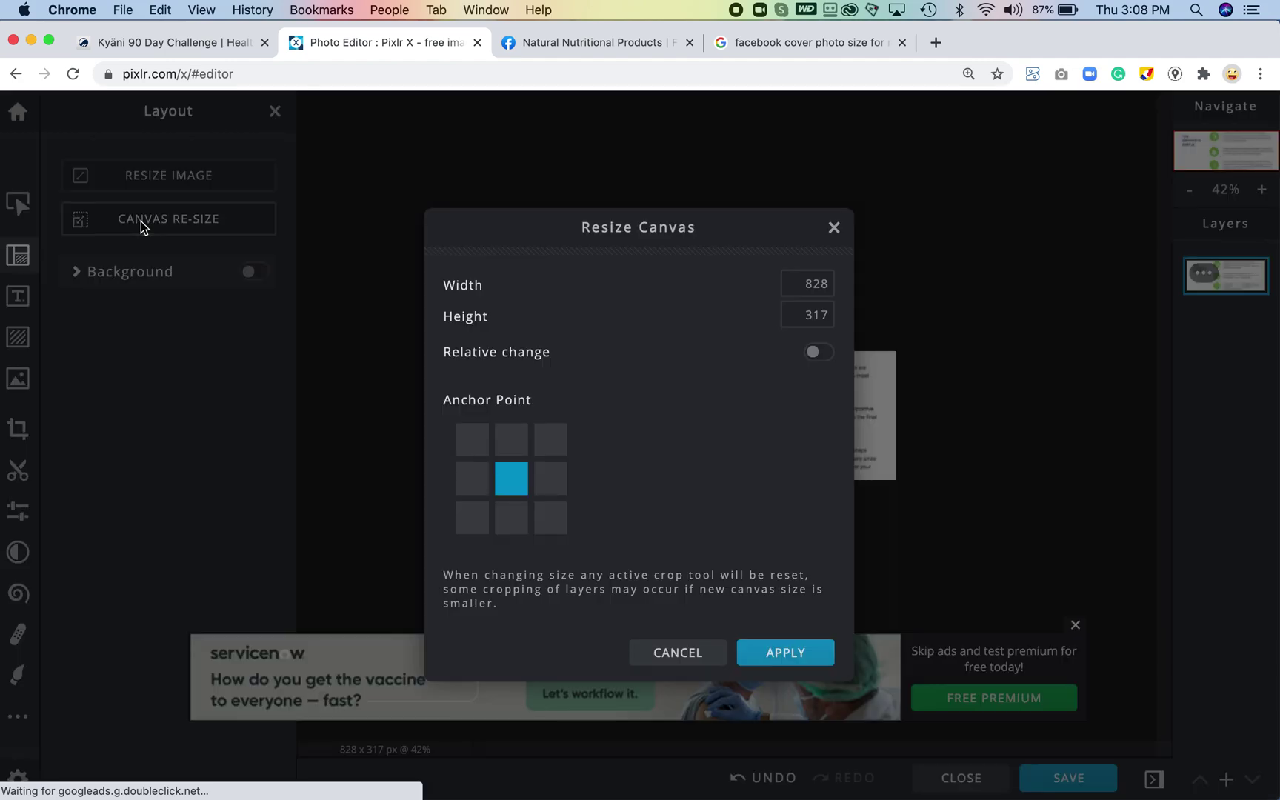
left_click(807, 316)
left_click(807, 315)
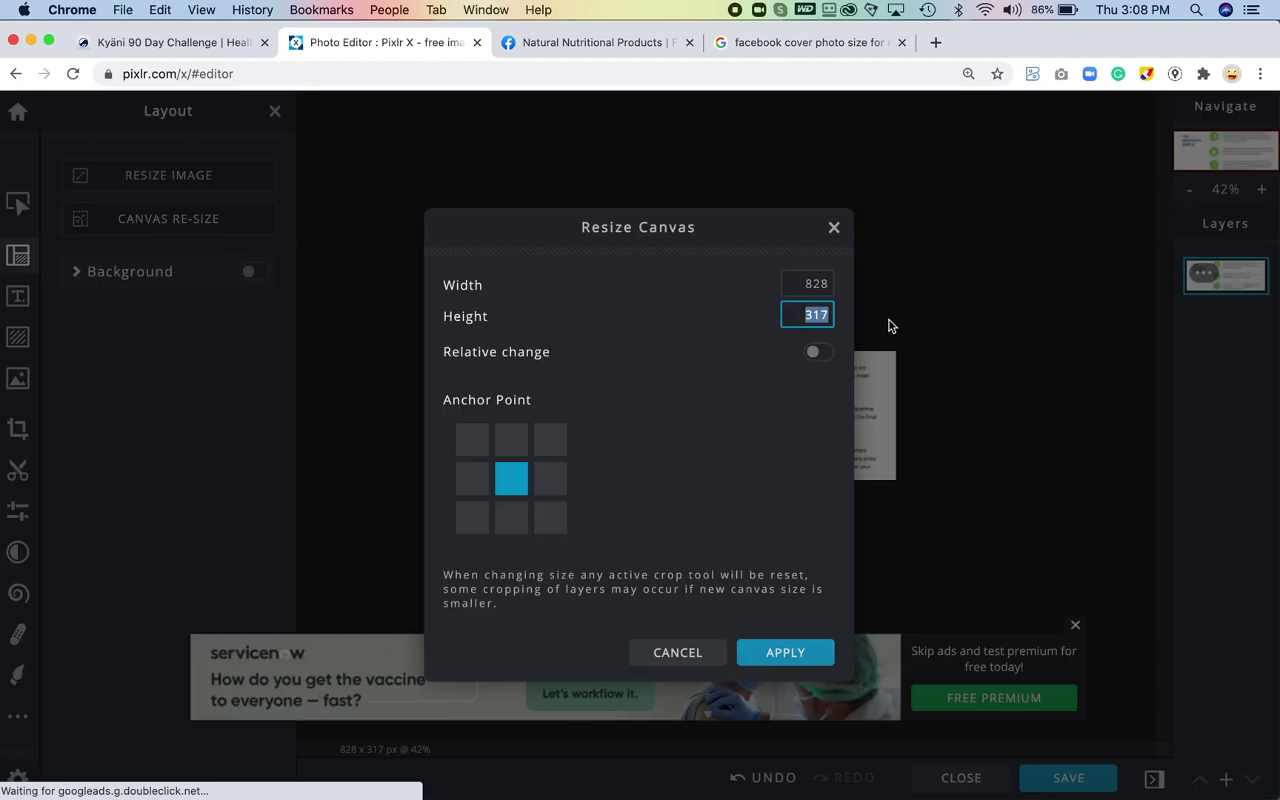
type("465")
left_click(511, 489)
left_click(558, 489)
left_click(463, 487)
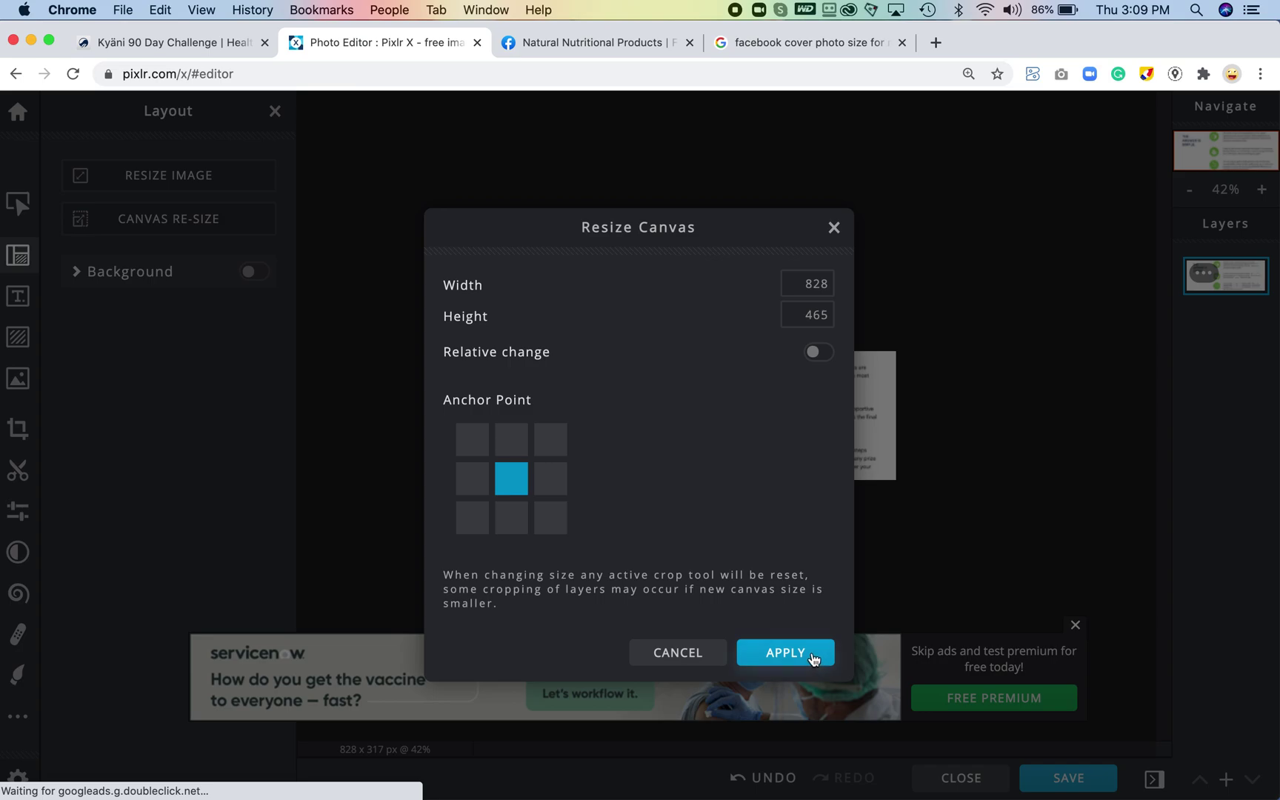
left_click(785, 653)
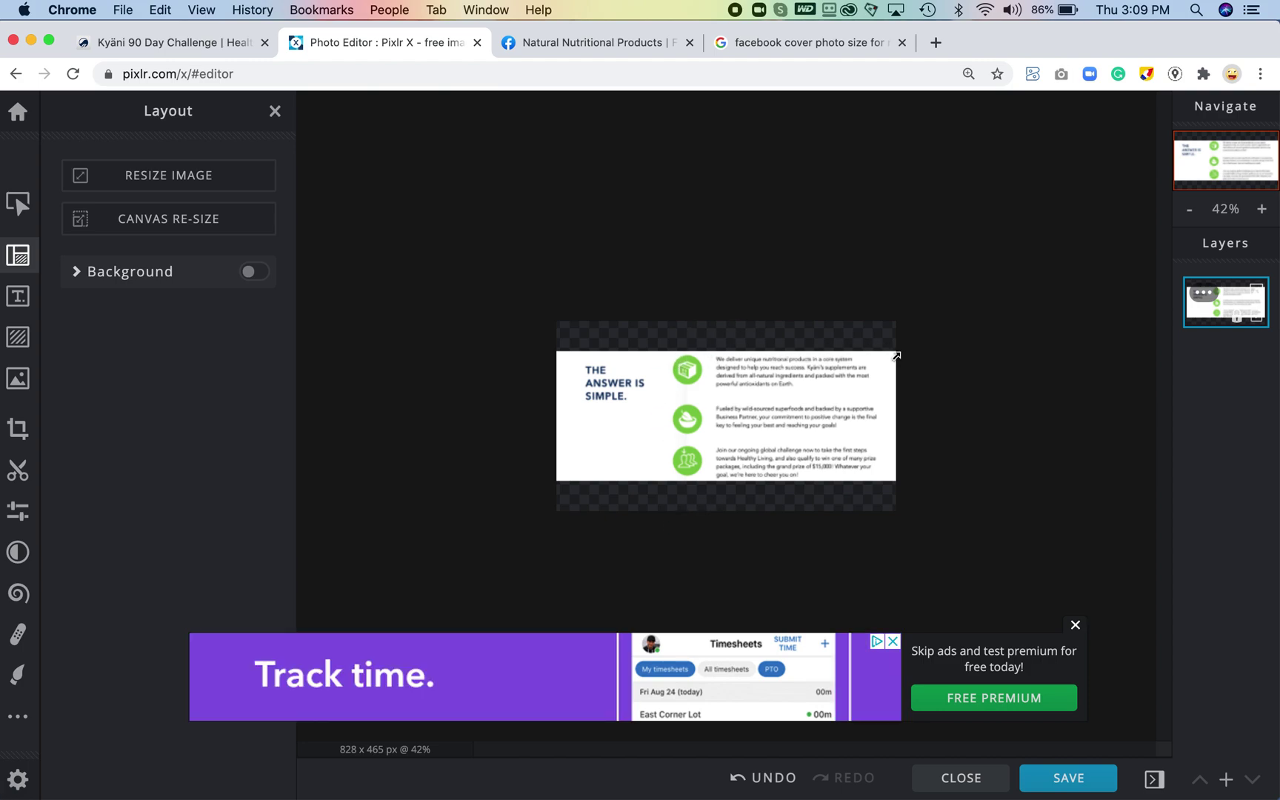
left_click(1076, 624)
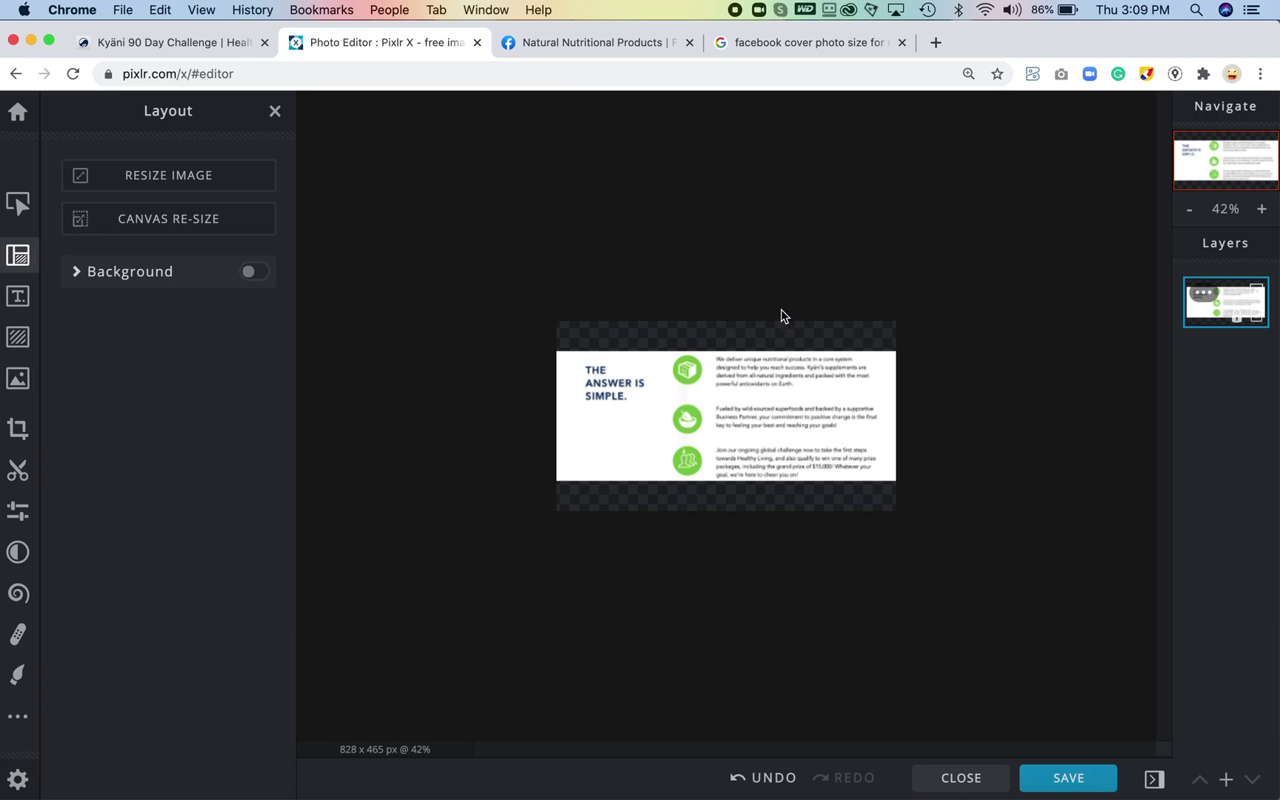
Download the image as image2-mobile.png, keeping PNG (103kb) over JPG (53.4kb)
left_click(1098, 775)
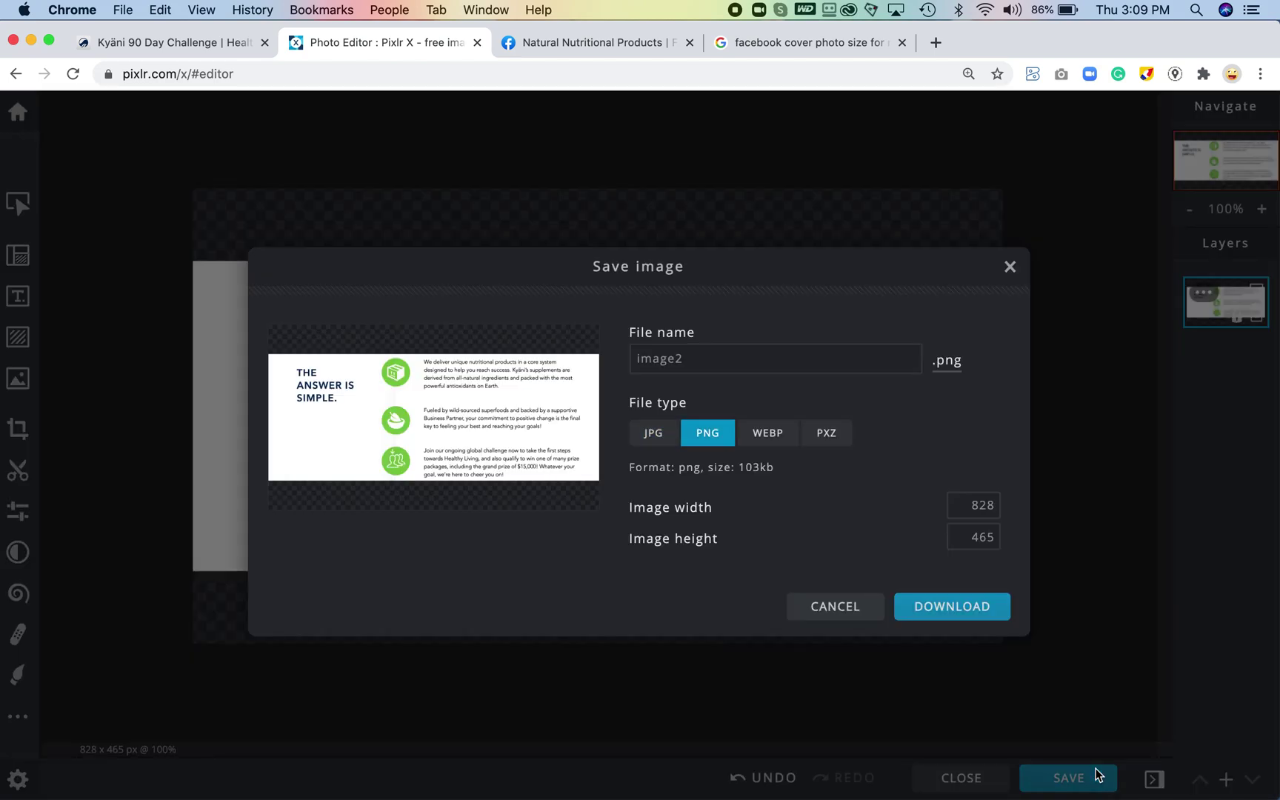
left_click(705, 358)
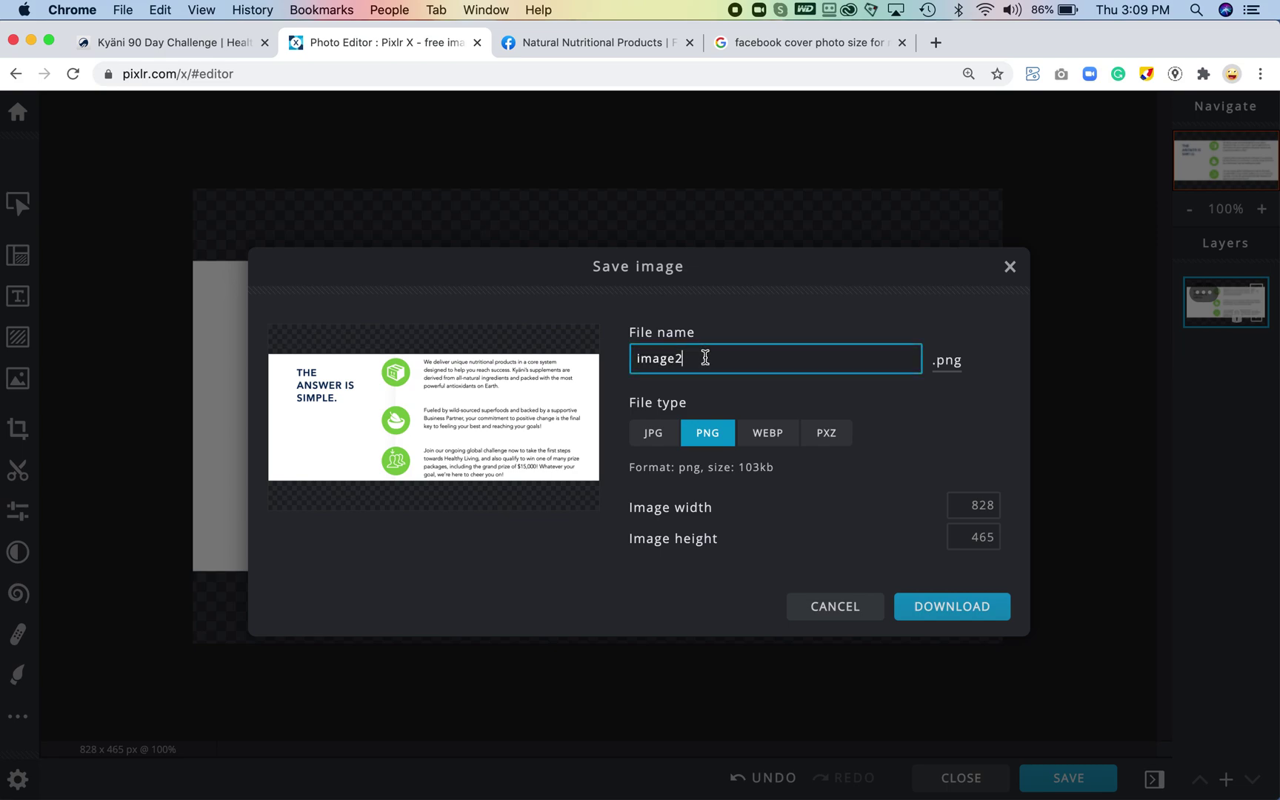
type("-mobile")
left_click(655, 433)
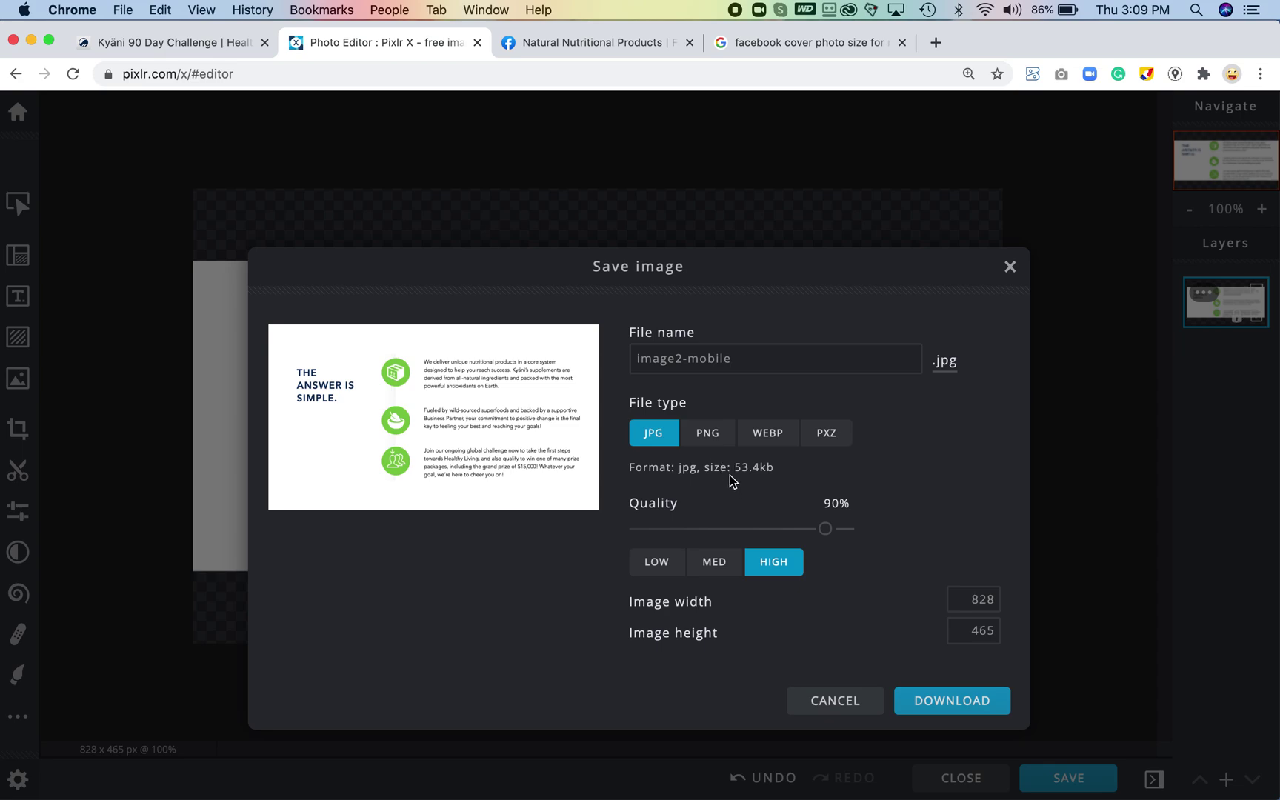
left_click_drag(735, 468, 790, 478)
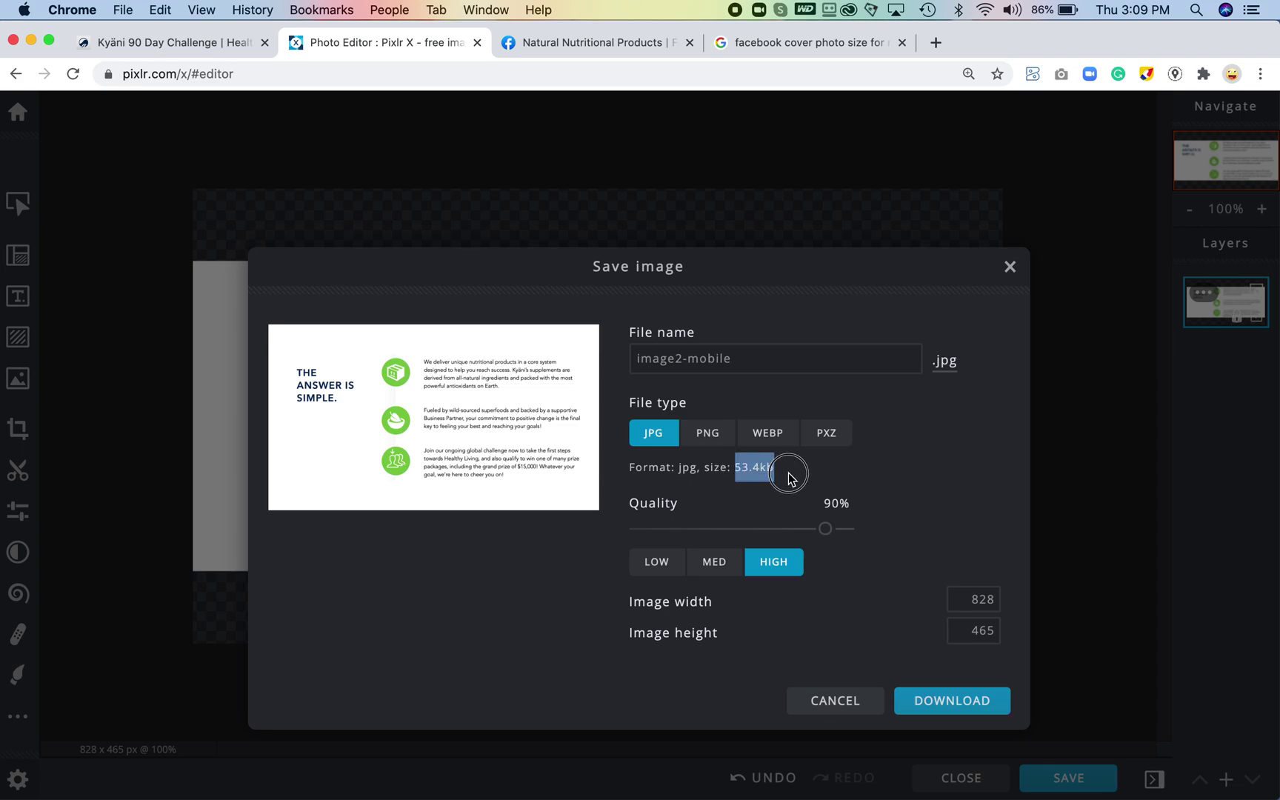
left_click(699, 435)
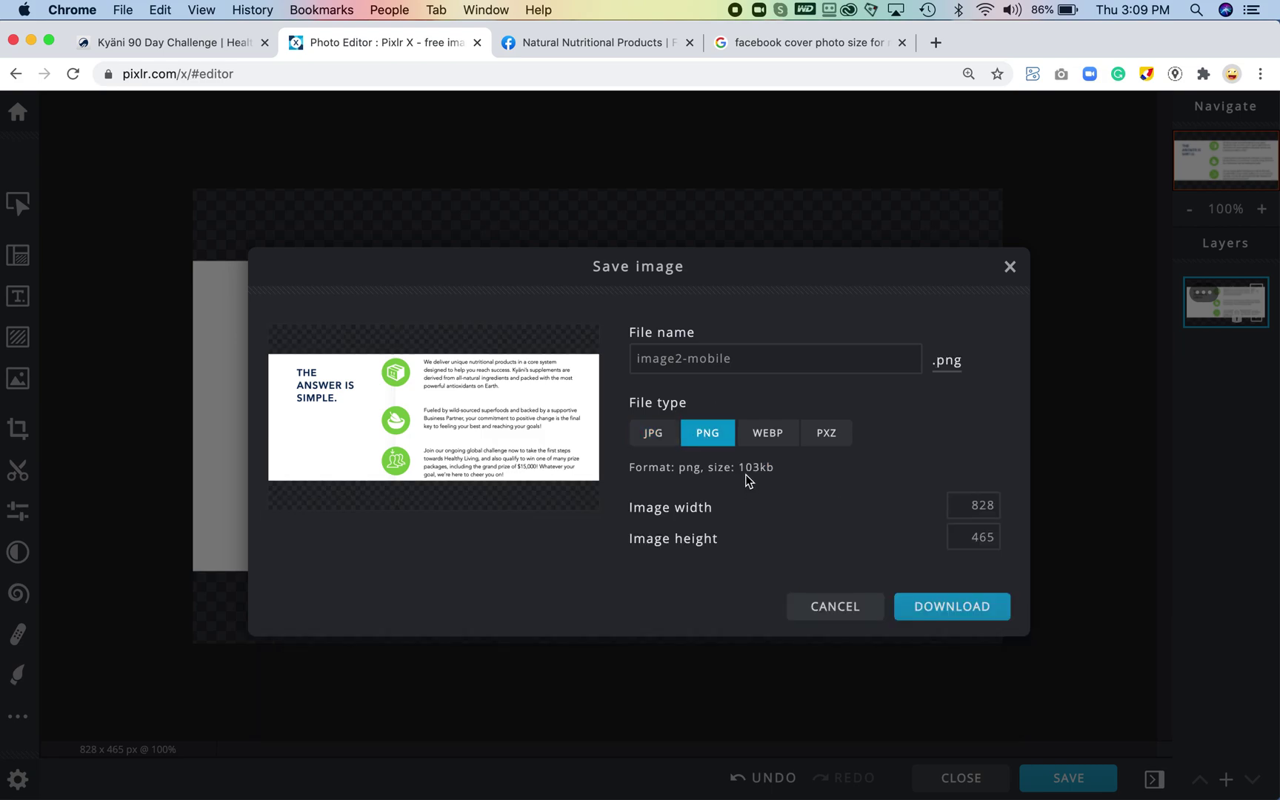
left_click_drag(738, 467, 800, 472)
left_click(967, 540)
left_click(955, 604)
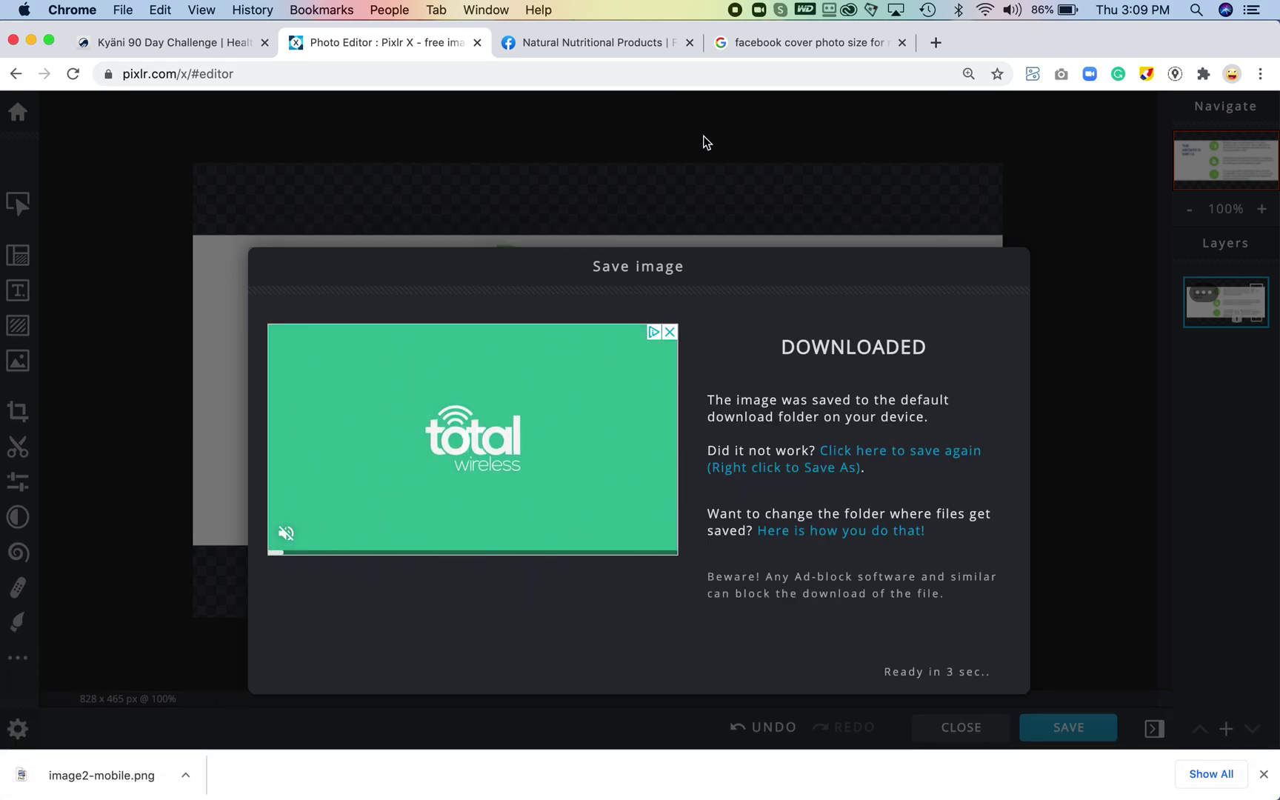
left_click(644, 45)
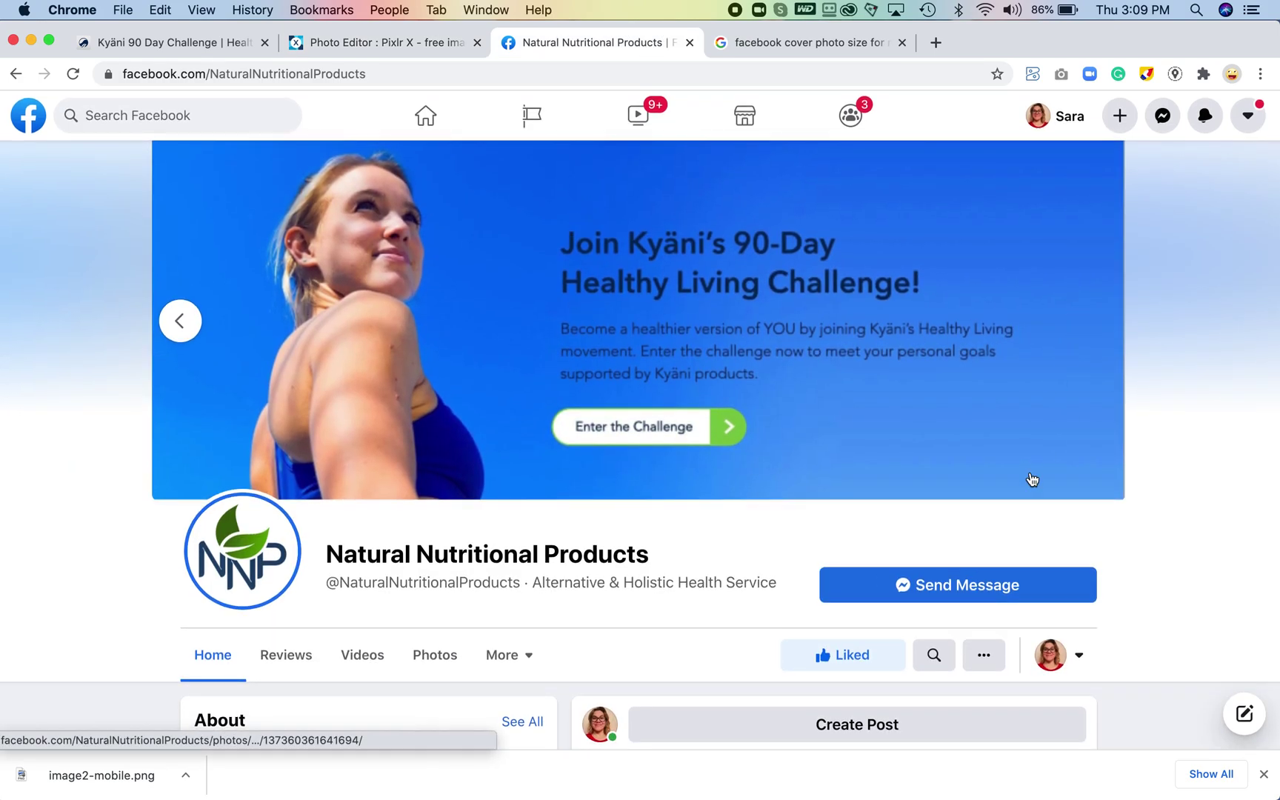
From the personal profile, reopen the Natural Nutritional Products page via recent searches
scroll(747, 417, "down", 15)
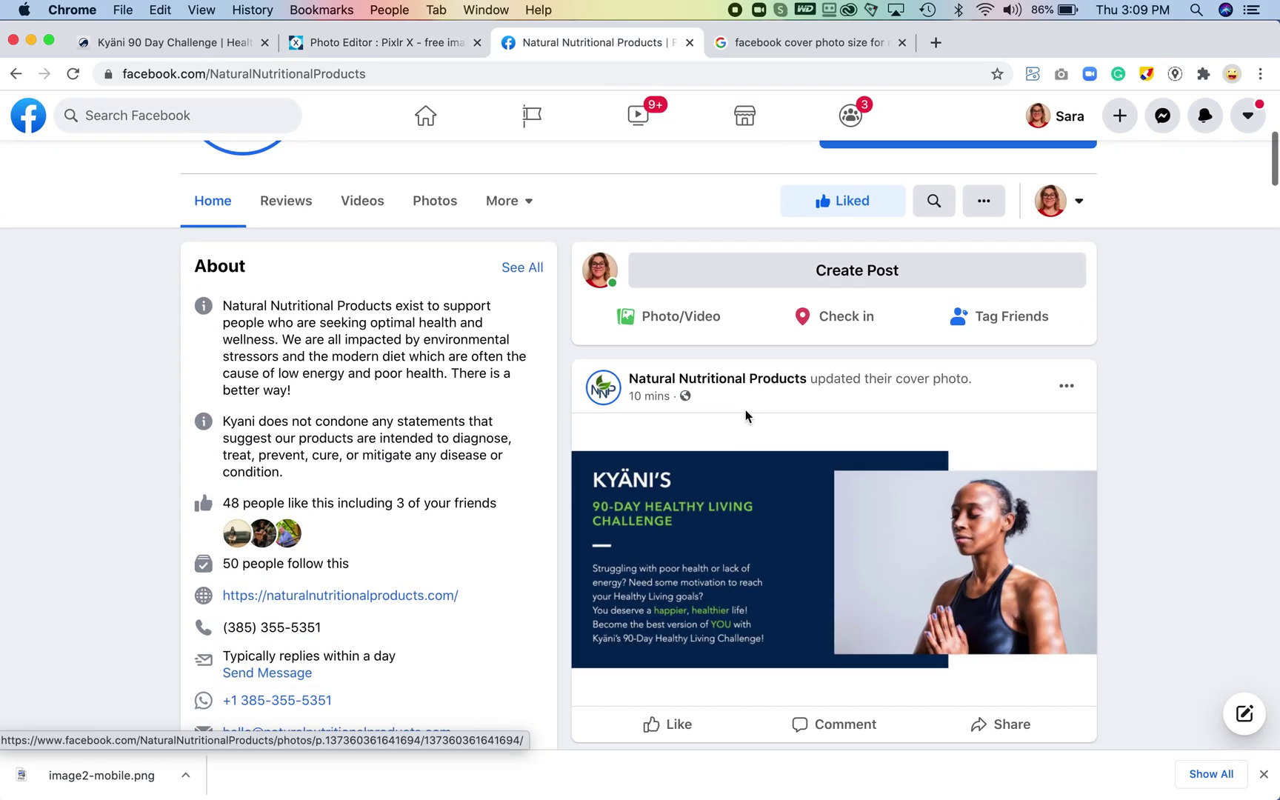
scroll(747, 417, "down", 5)
scroll(747, 417, "up", 20)
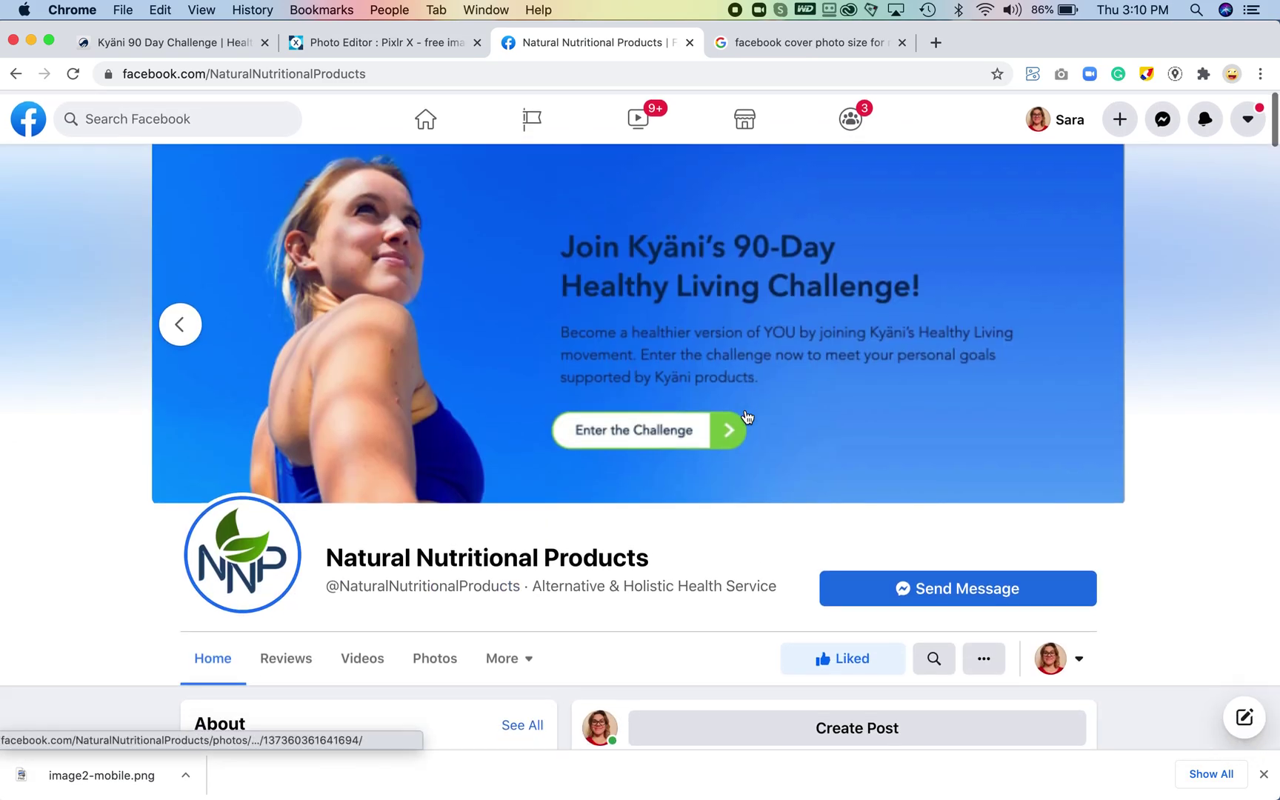
left_click(1082, 122)
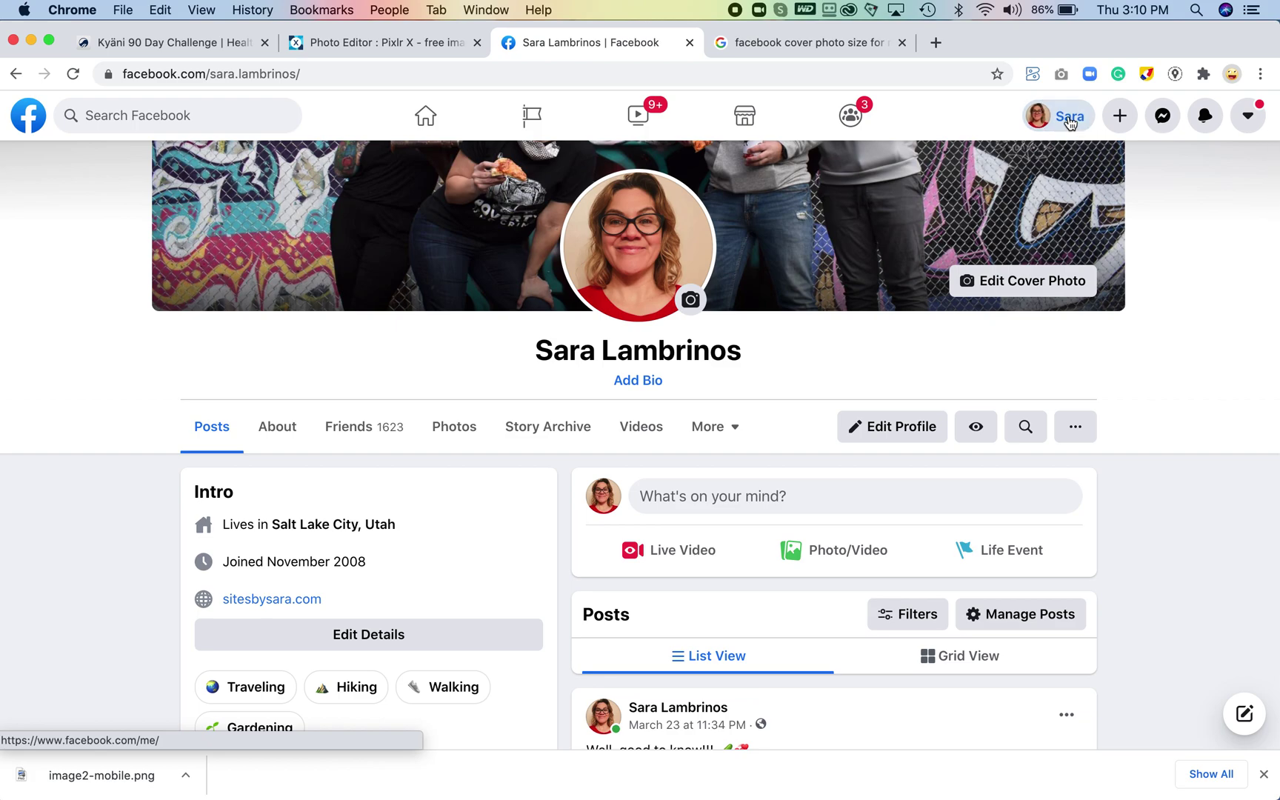
scroll(1070, 123, "up", 3)
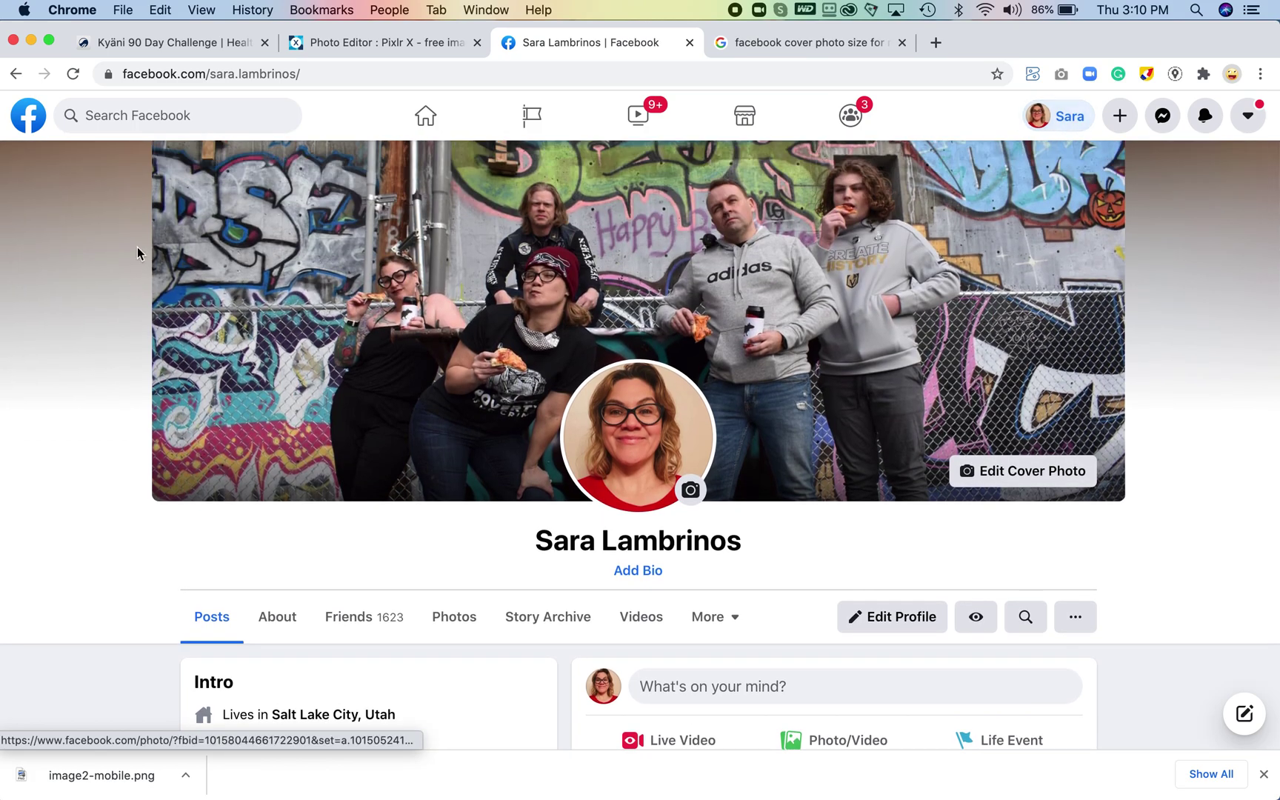
left_click(165, 117)
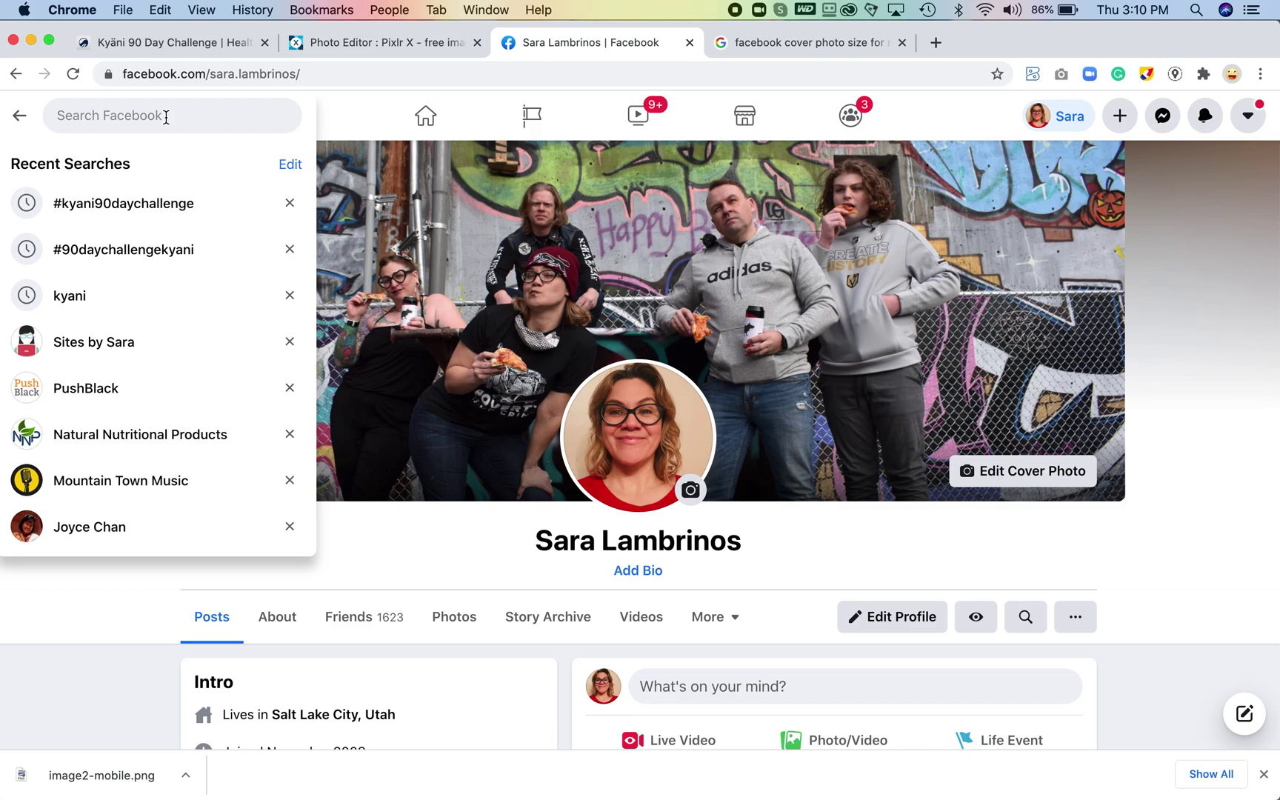
left_click(126, 444)
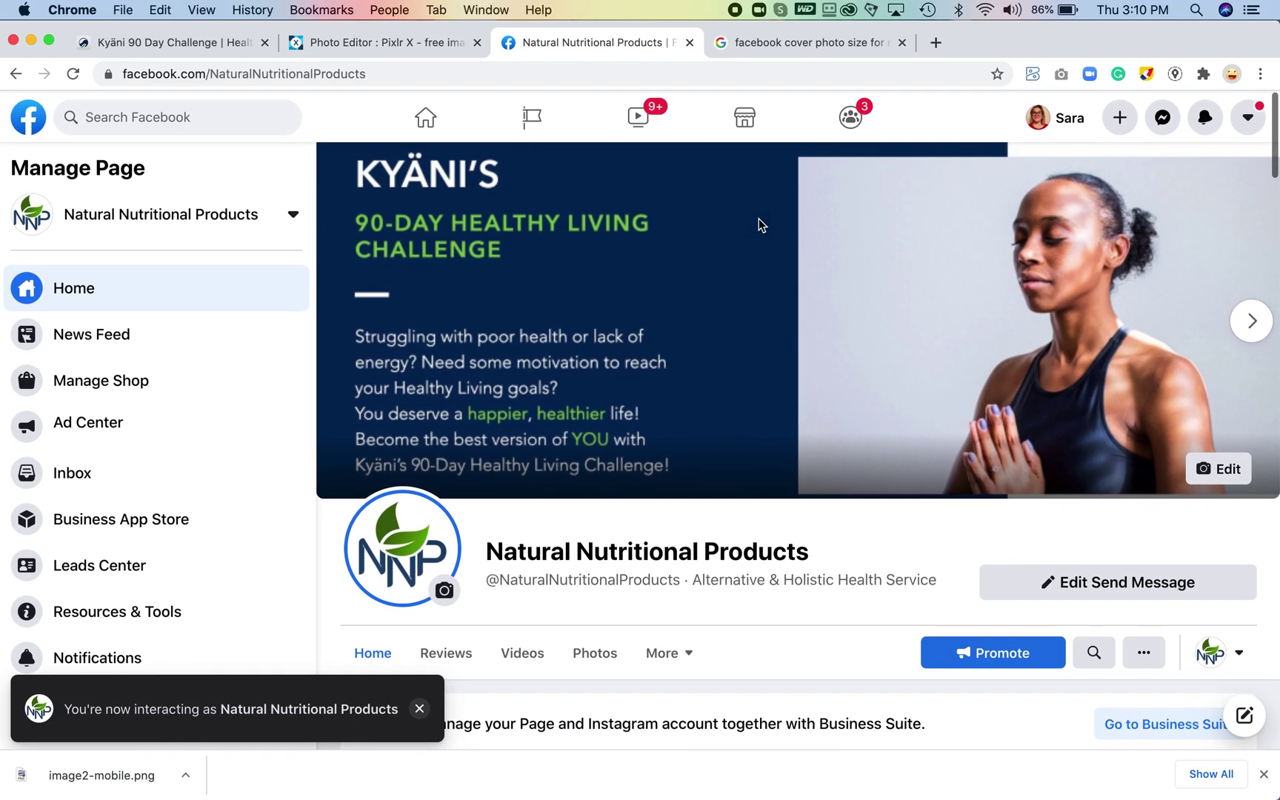
Delete the second cover-slideshow slide, The Answer Is Simple, and choose Upload Photo for its replacement
left_click(1217, 467)
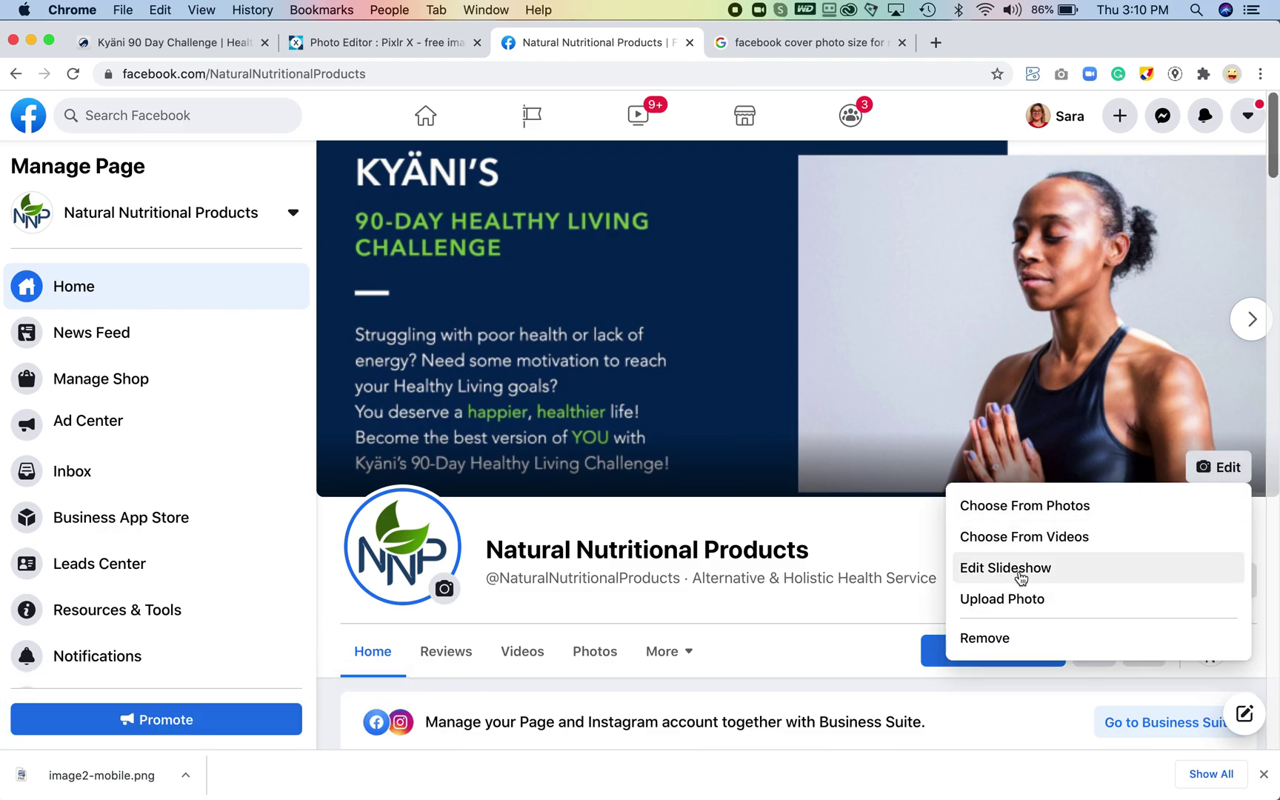
left_click(1029, 575)
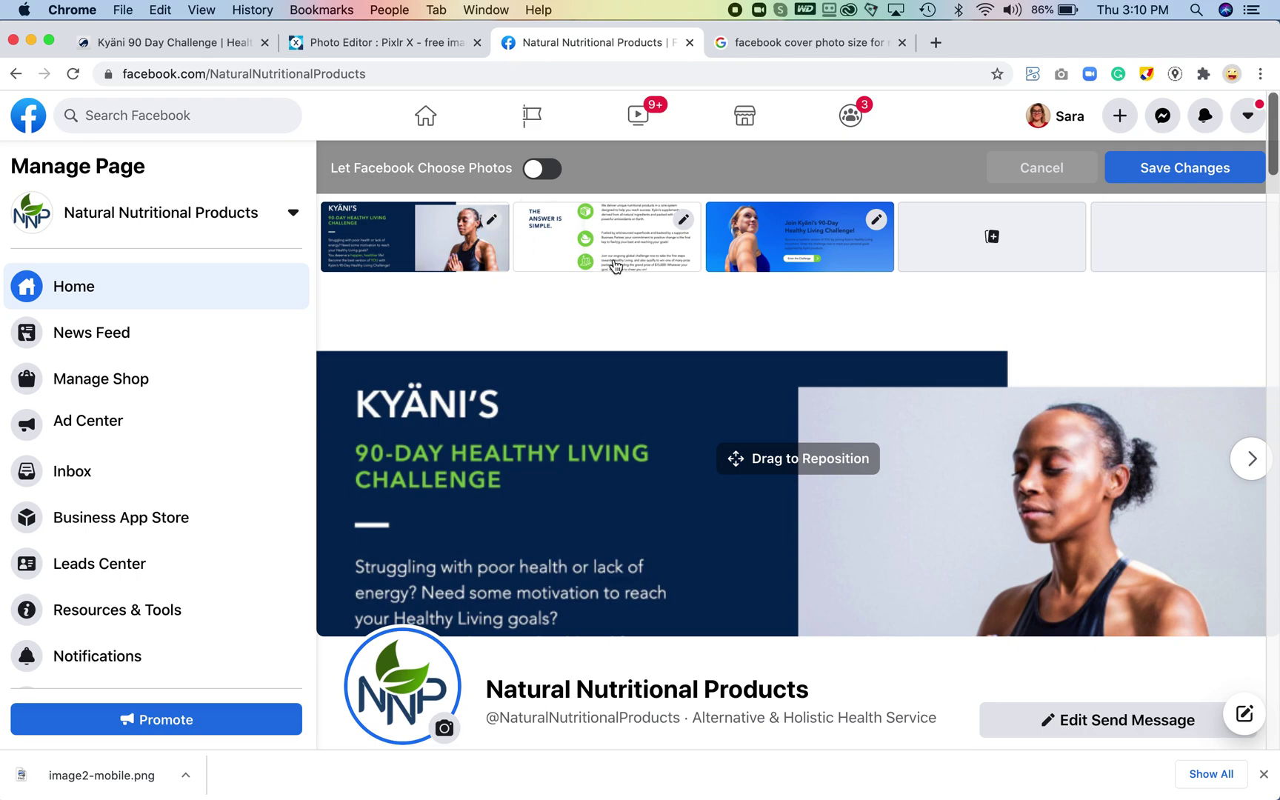
left_click(683, 220)
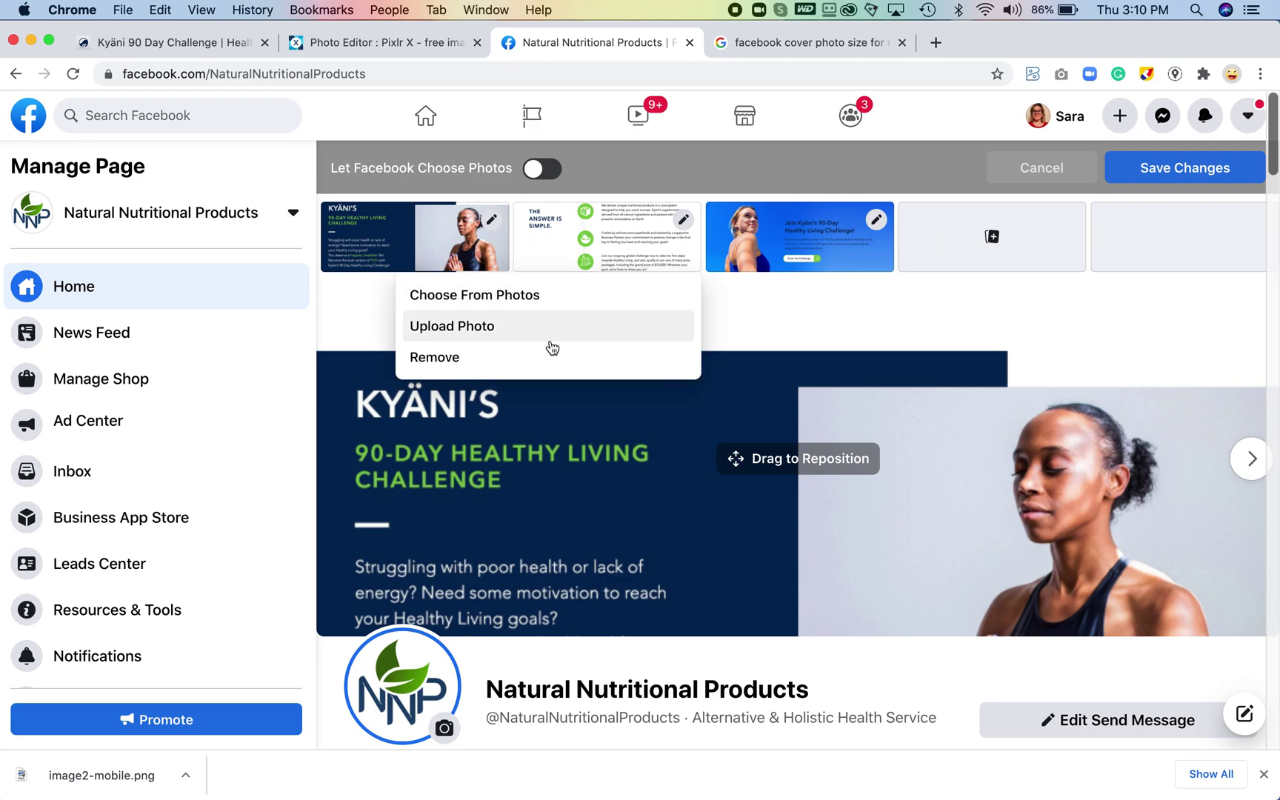
left_click(545, 356)
left_click(800, 237)
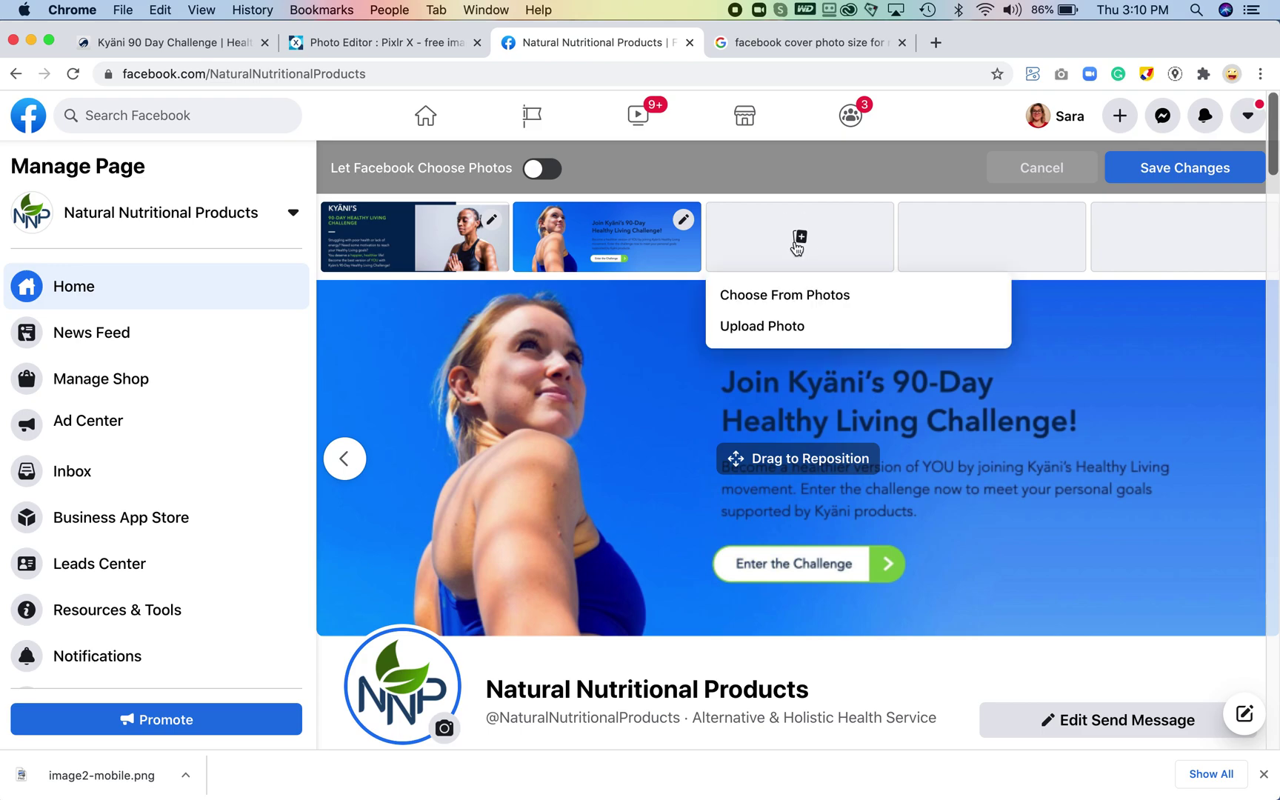
left_click(800, 324)
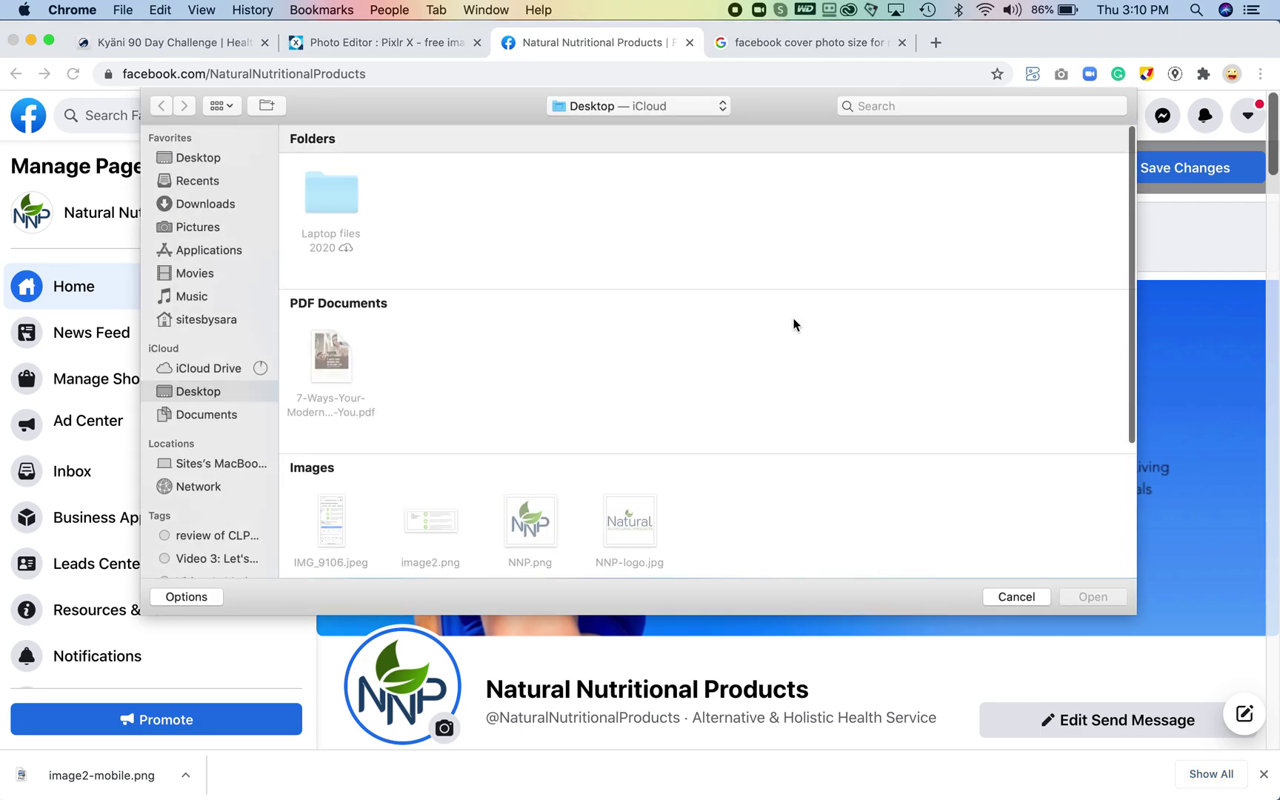
Search Downloads for 'image2' and upload image2-mobile.png to the cover slideshow
left_click(653, 111)
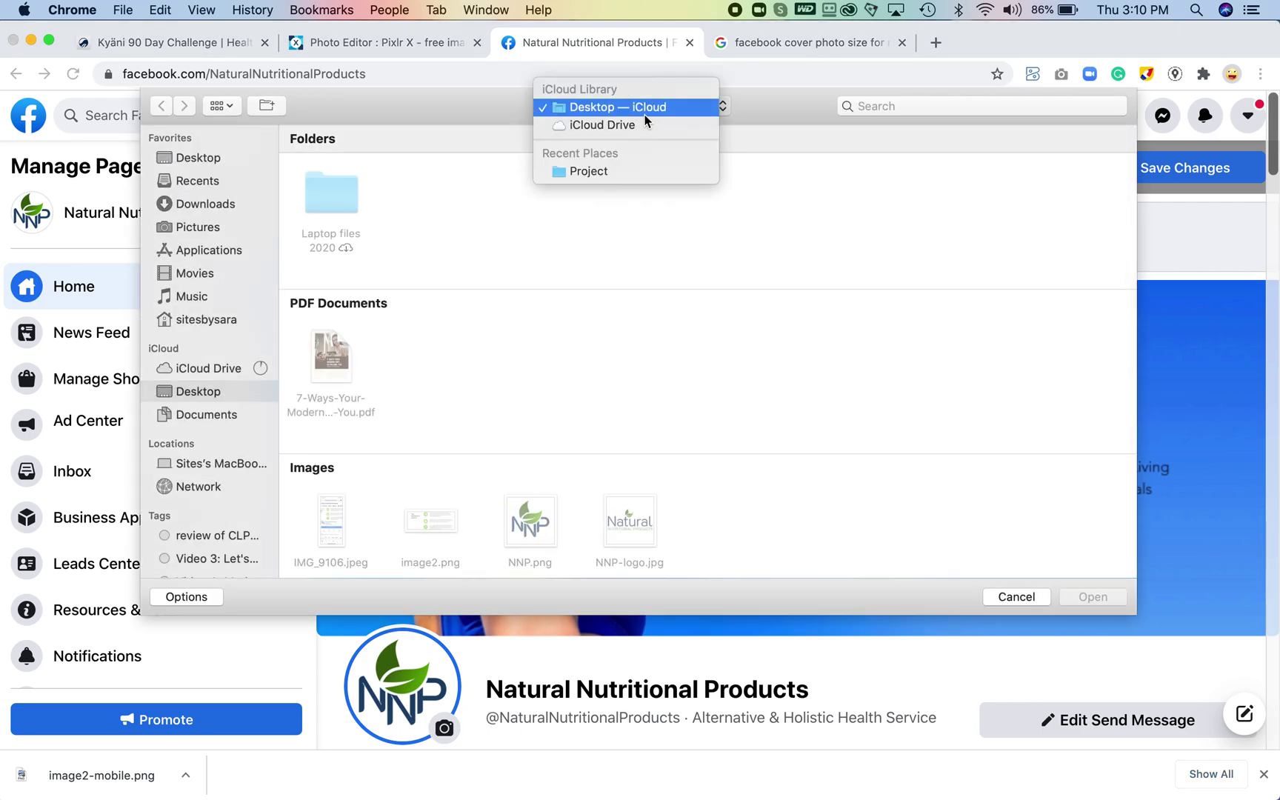
left_click(205, 209)
left_click(206, 208)
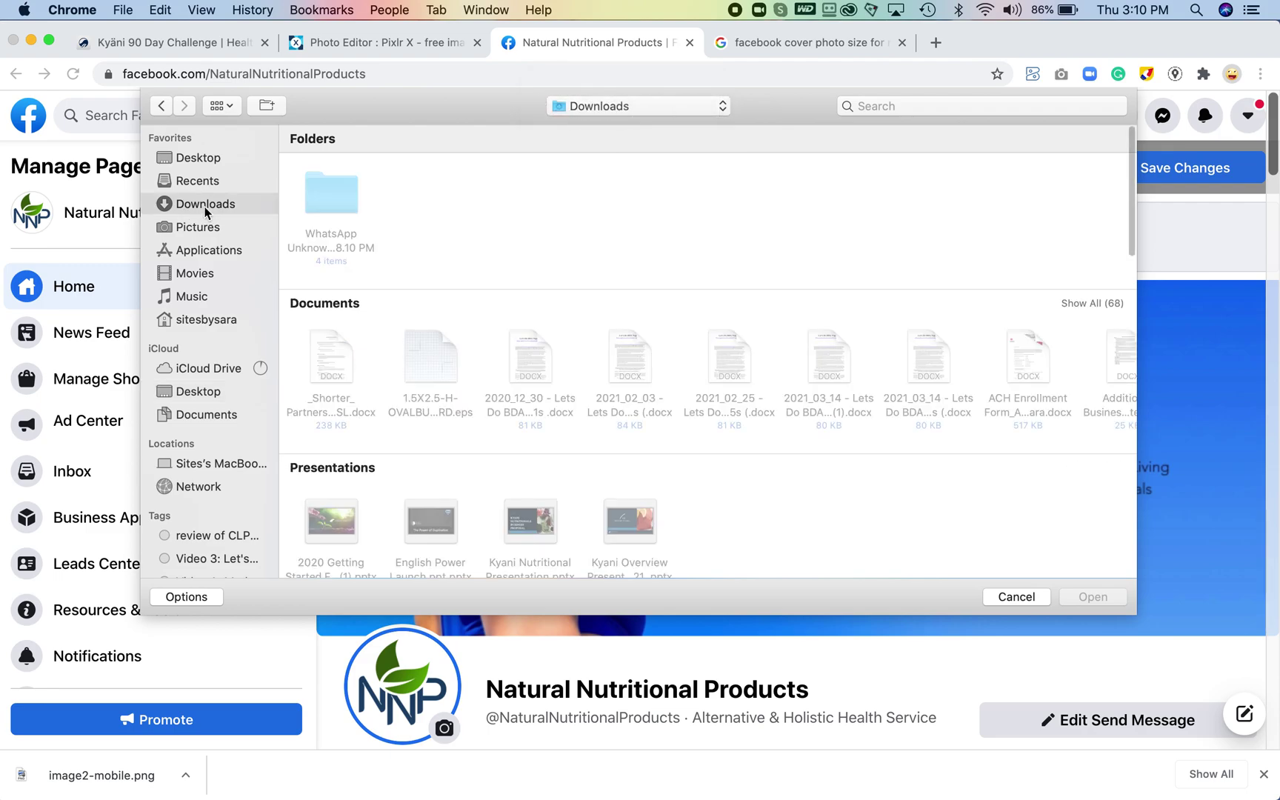
scroll(557, 415, "down", 5)
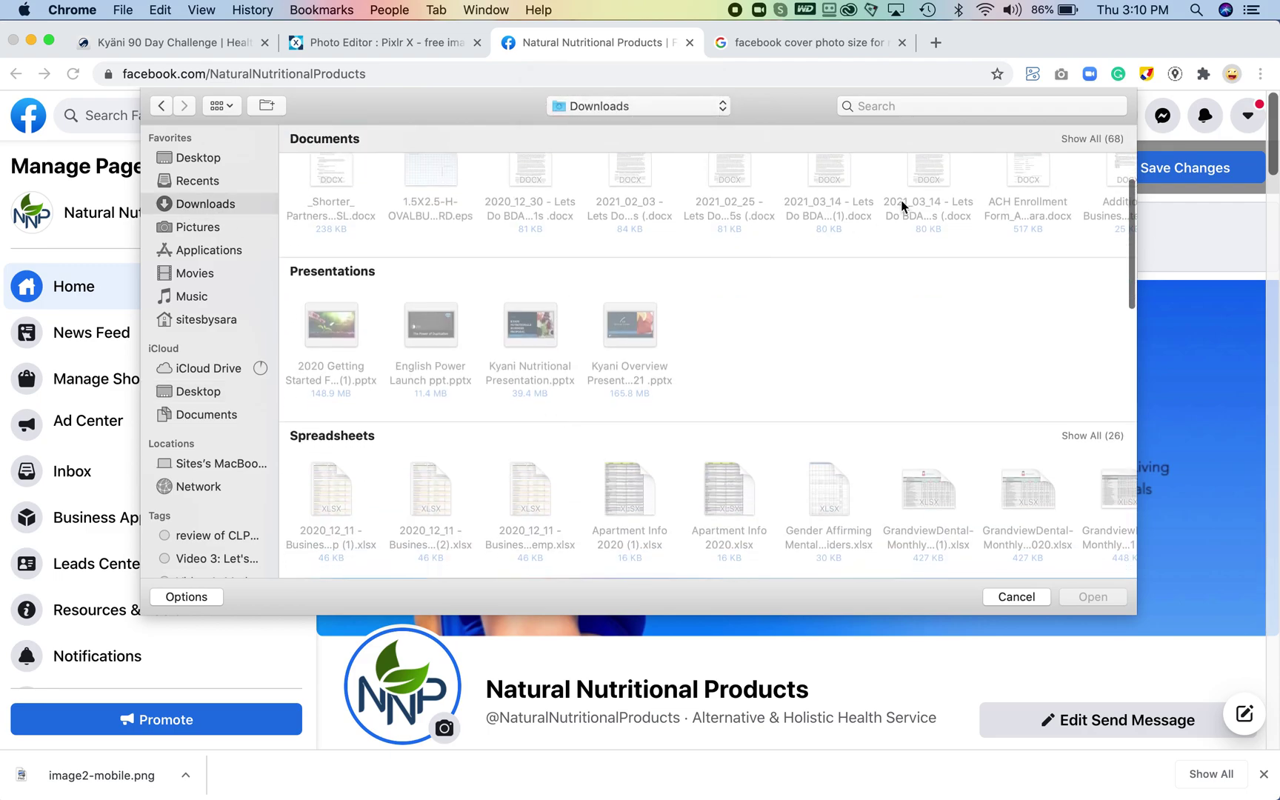
left_click(903, 105)
type("image")
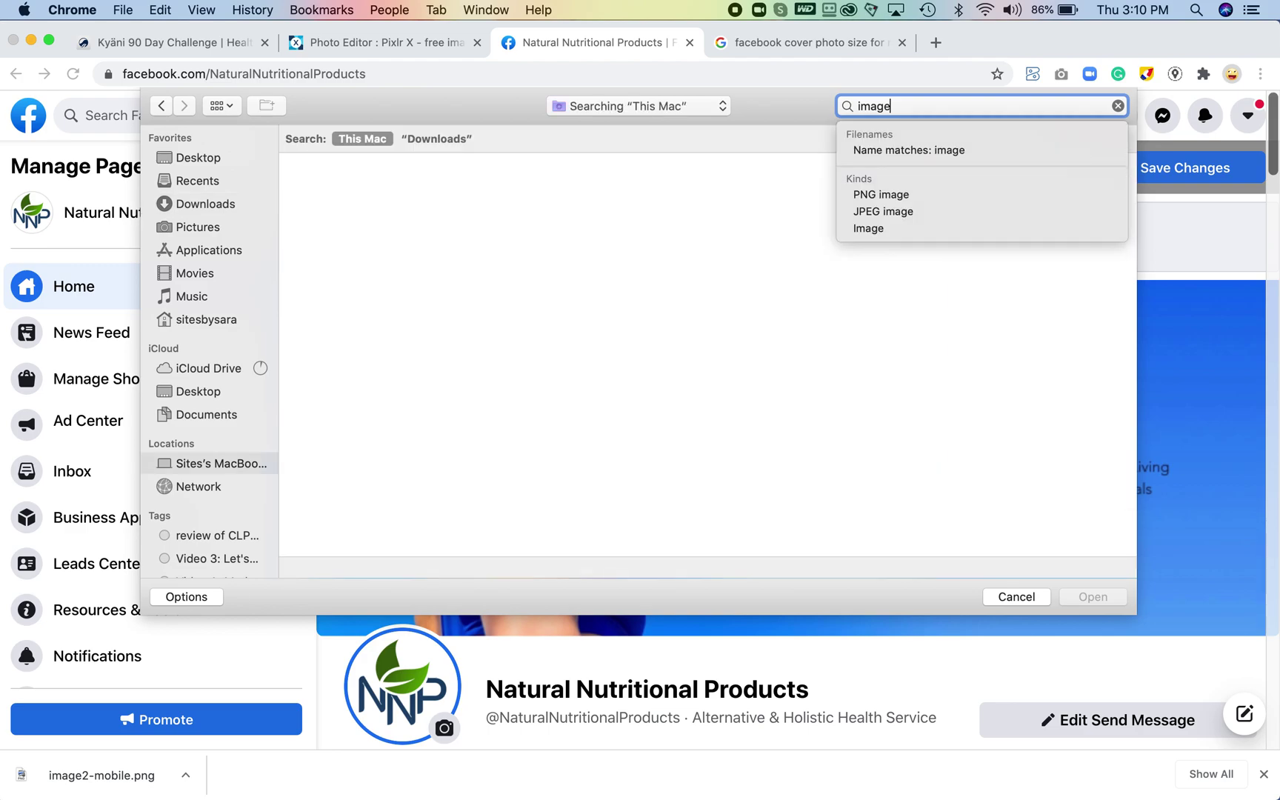
type("2")
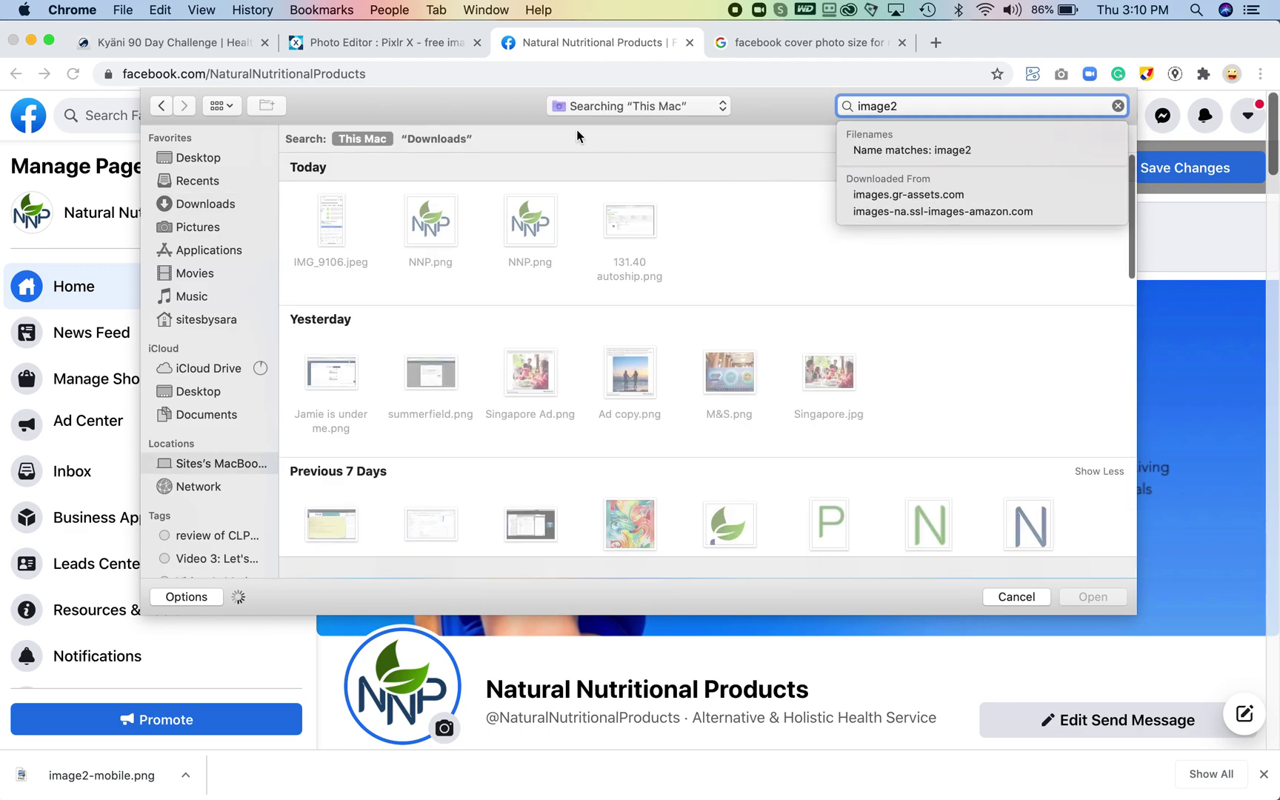
double_click(338, 230)
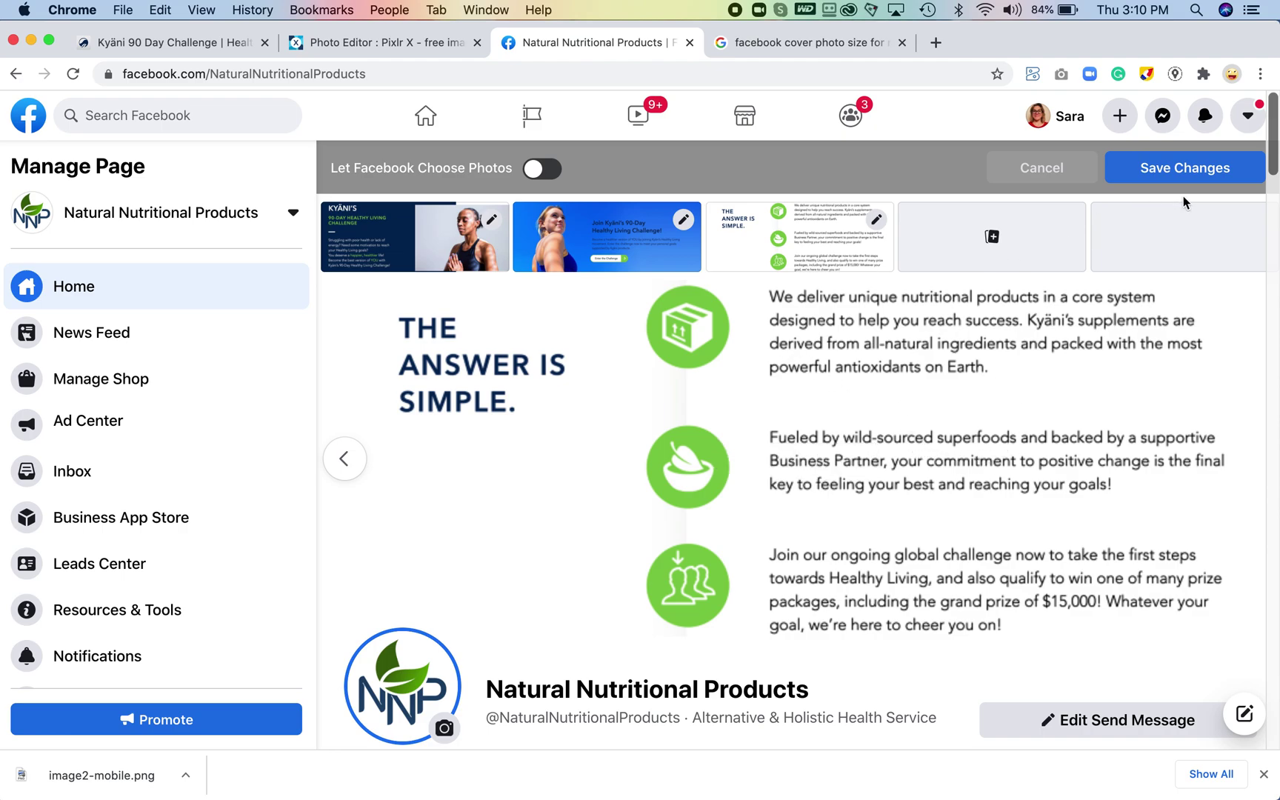
Move The Answer Is Simple to second place, save the slideshow, and advance the cover twice
left_click_drag(838, 231, 632, 226)
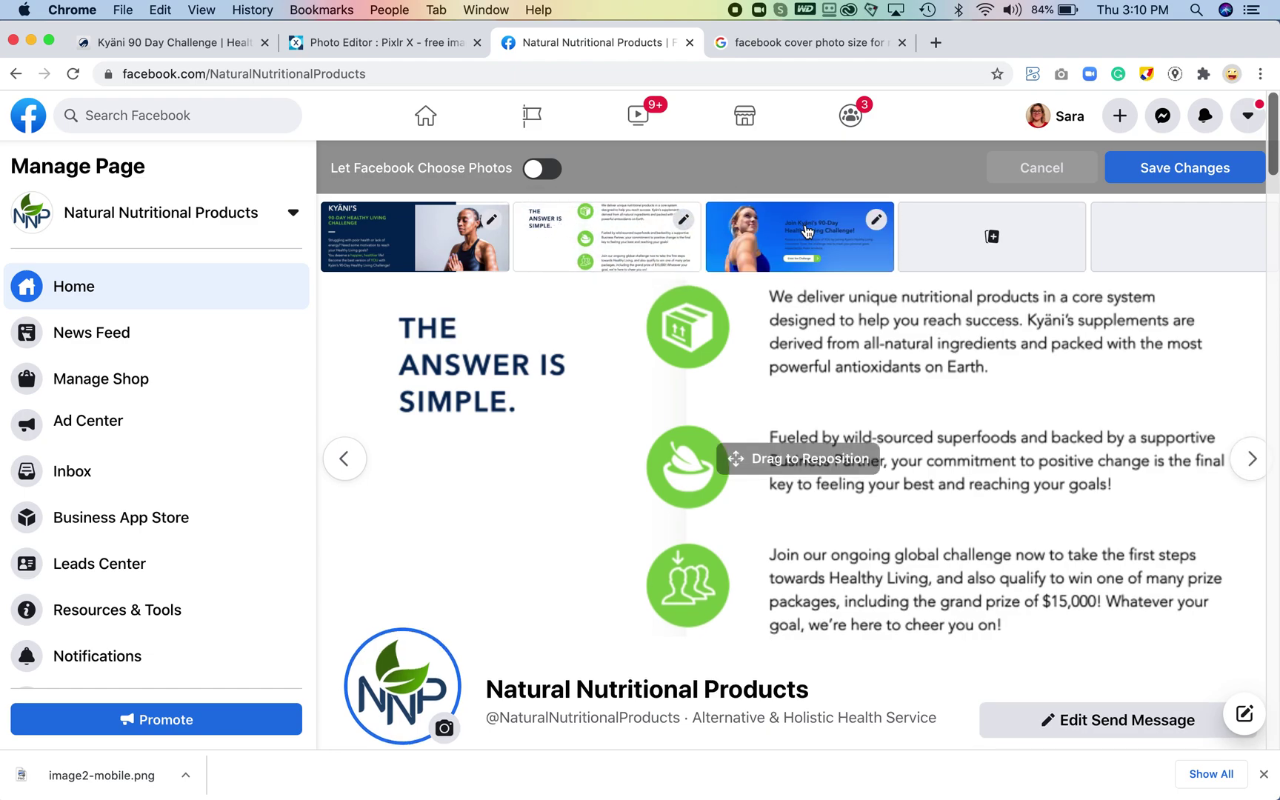
left_click(1223, 173)
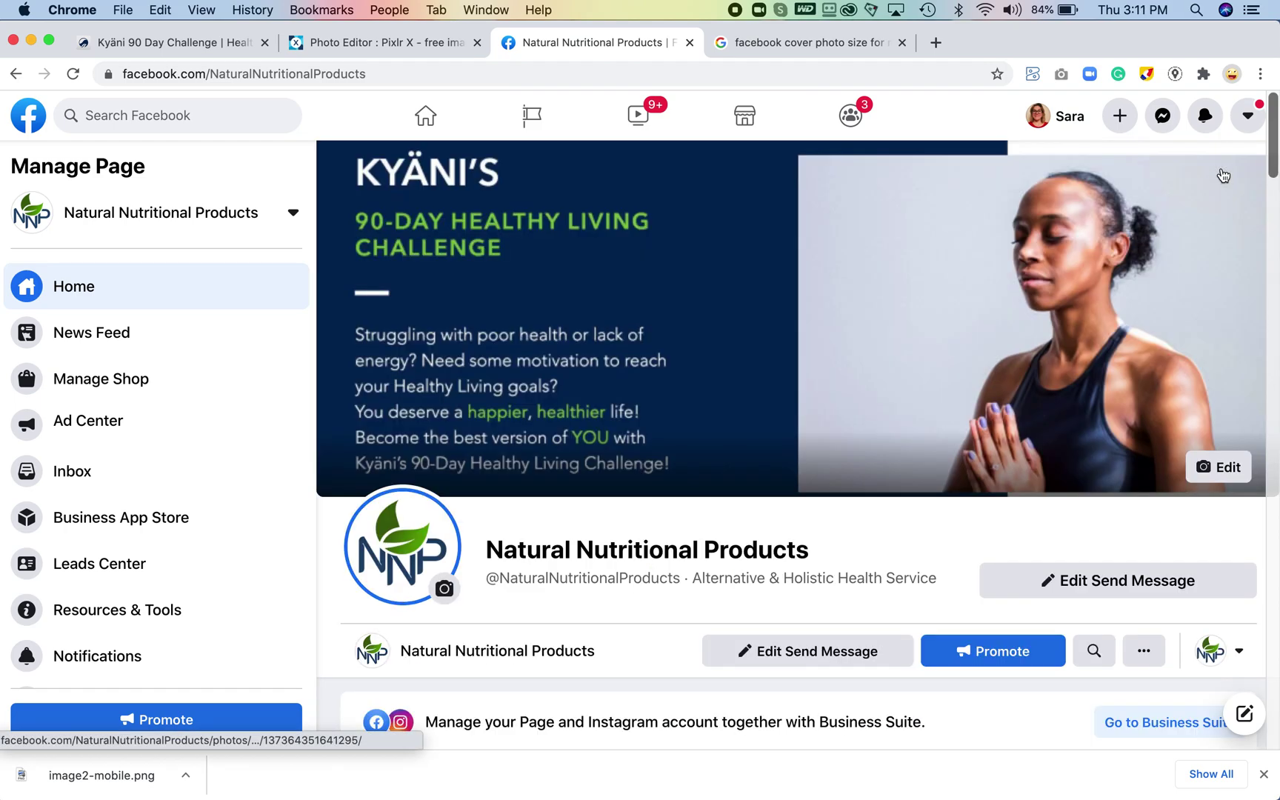
left_click(1252, 320)
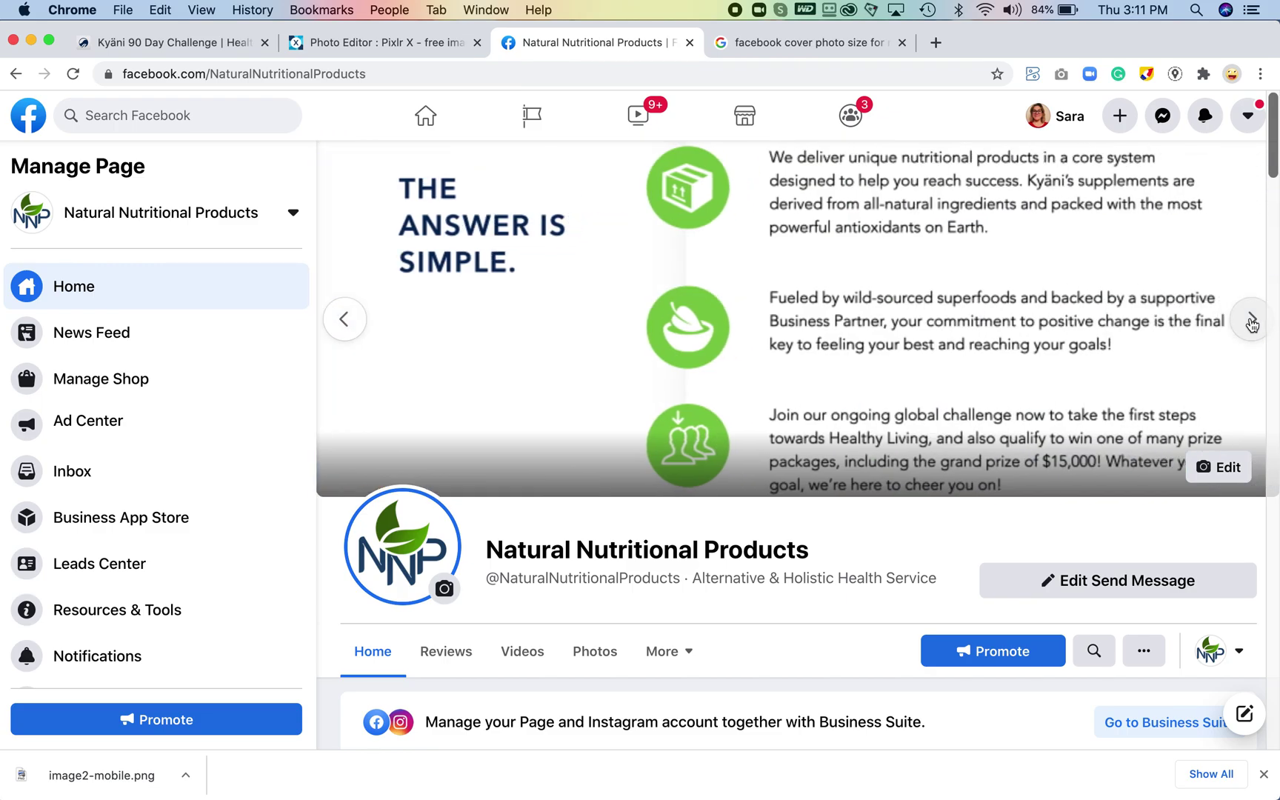
left_click(1252, 320)
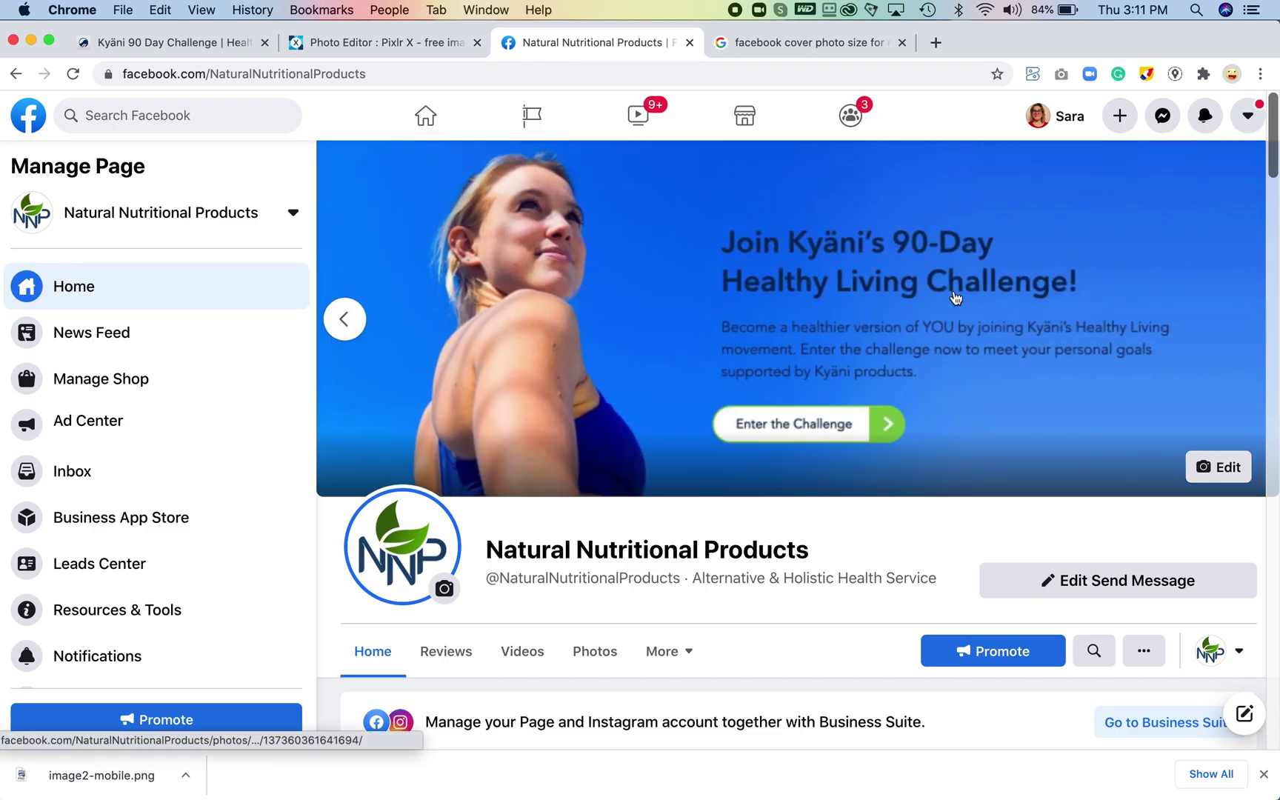
Open Chrome's Developer Tools from More Tools, after closing an accidentally opened Settings tab
left_click(1261, 74)
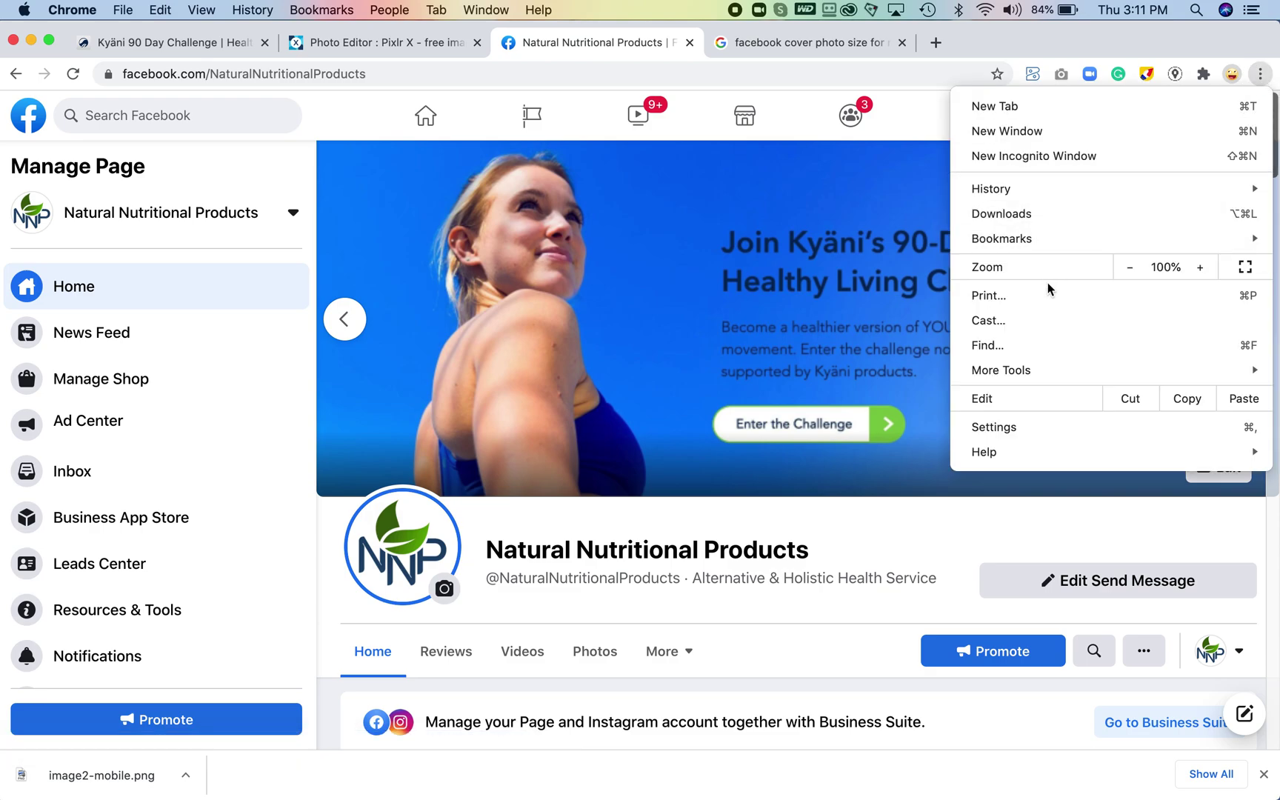
left_click(1015, 424)
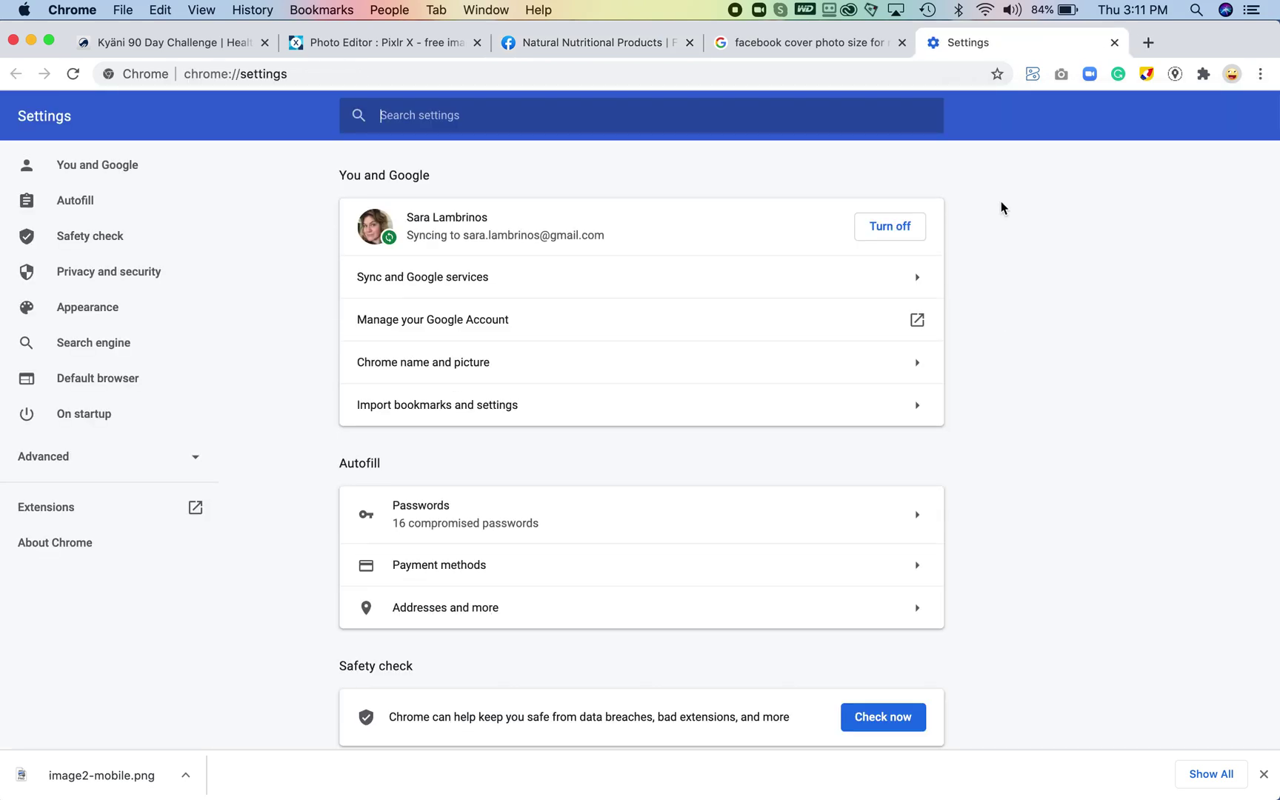
left_click(1115, 42)
left_click(1260, 73)
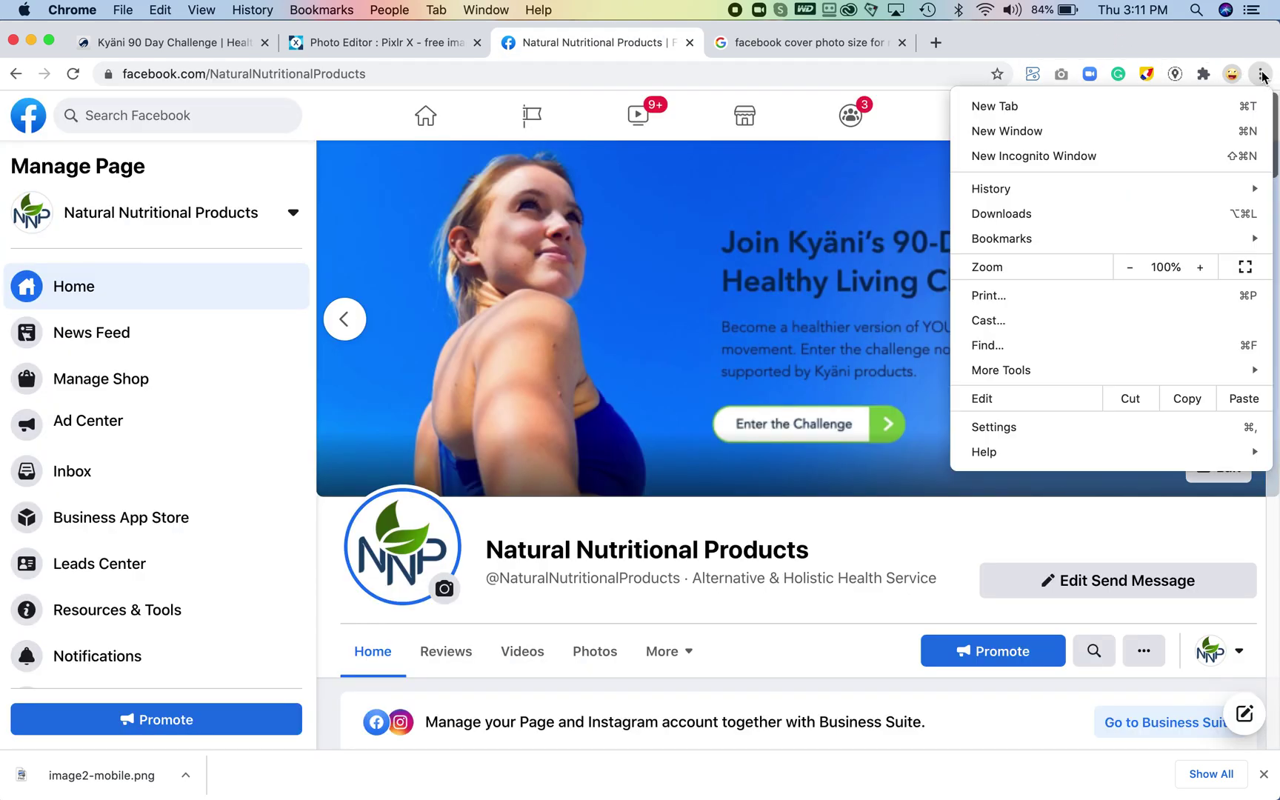
mouse_move(1006, 367)
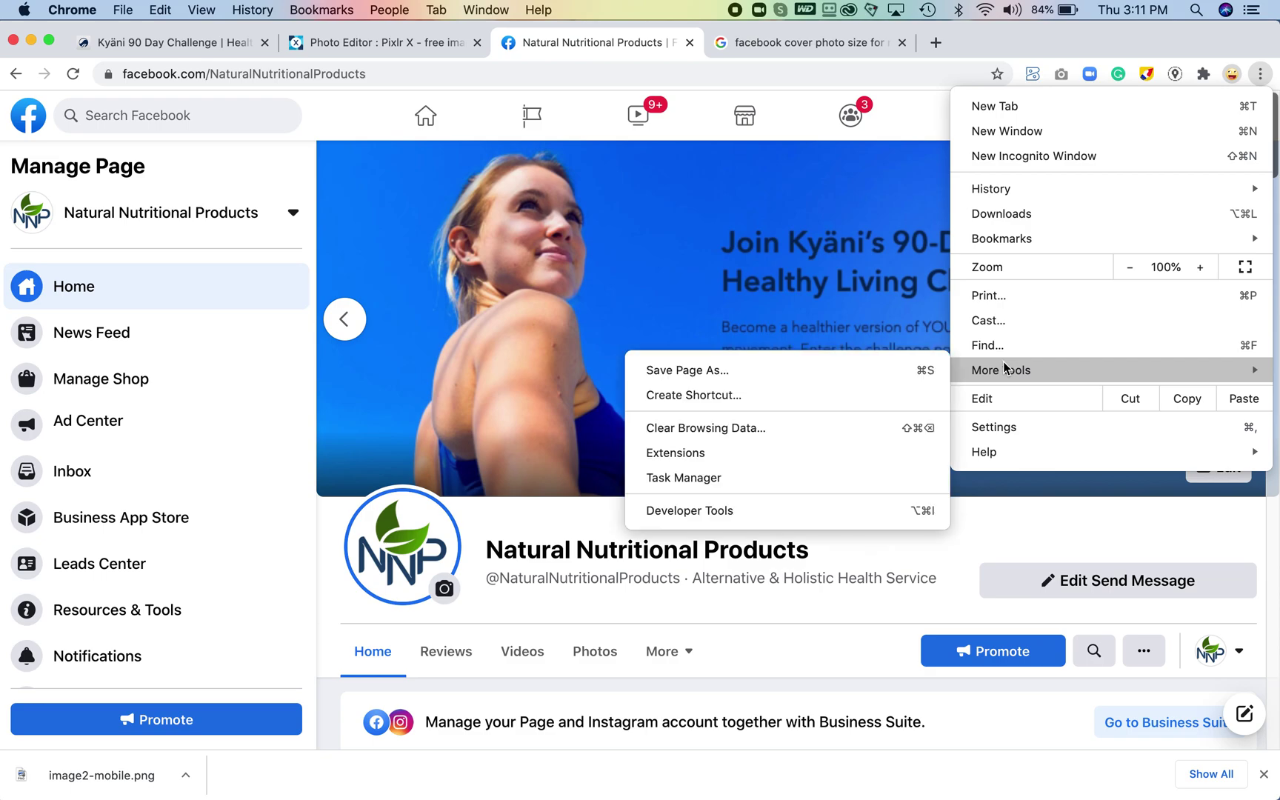
left_click(781, 507)
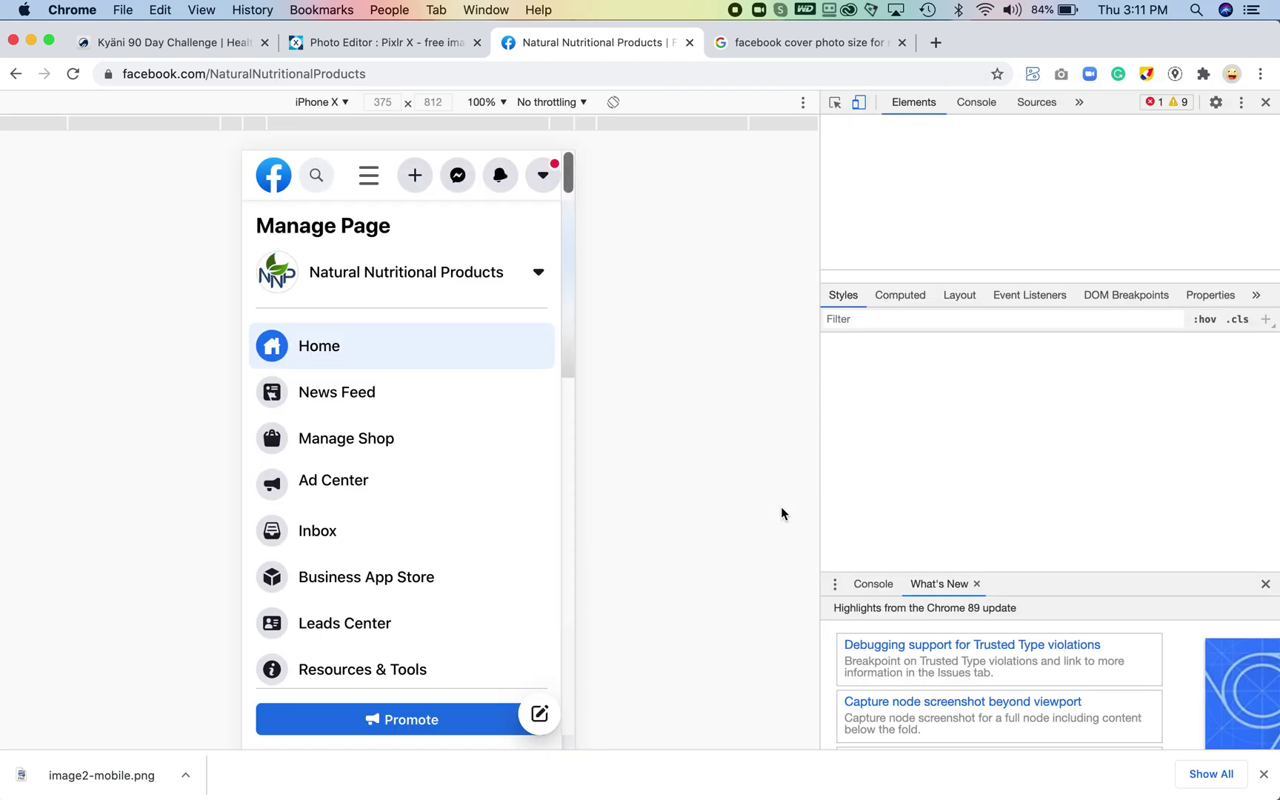
Switch to Natural Nutritional Products in mobile layout and swipe back through its cover slides
left_click(383, 276)
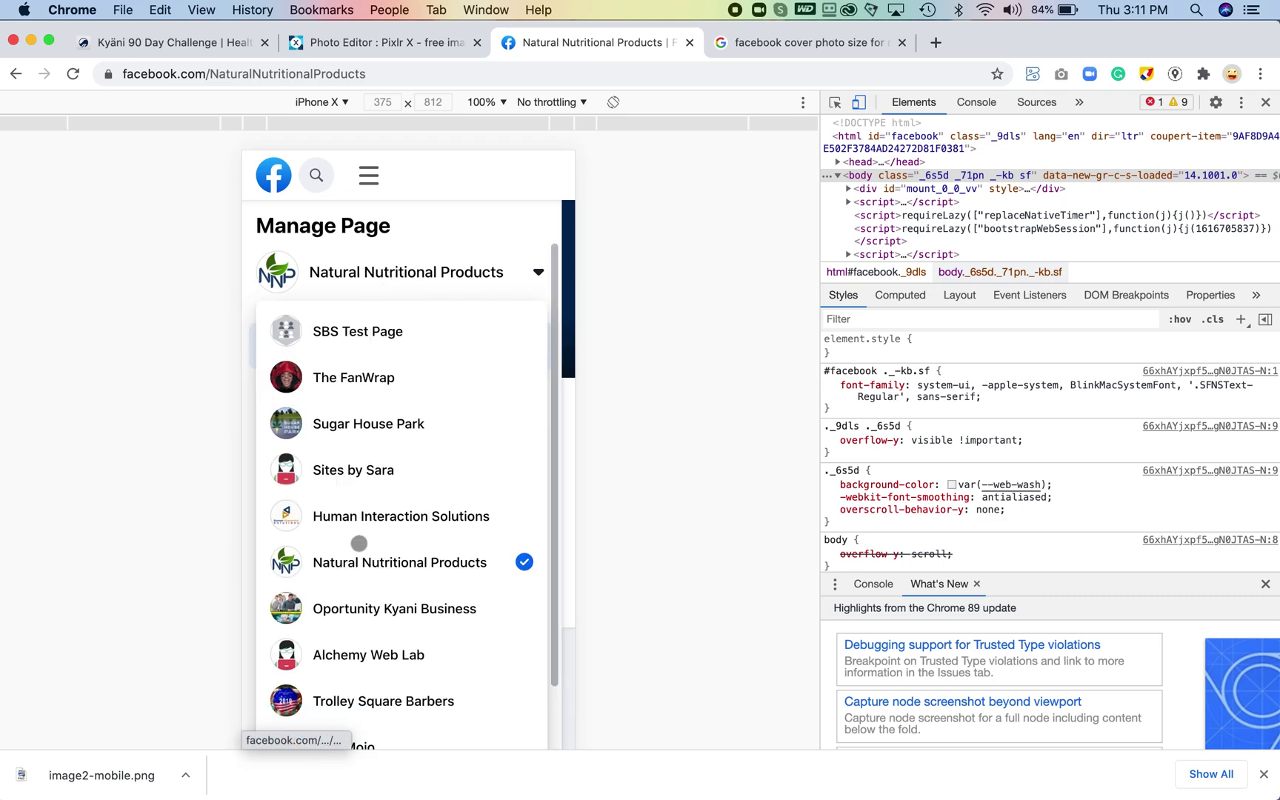
left_click(352, 564)
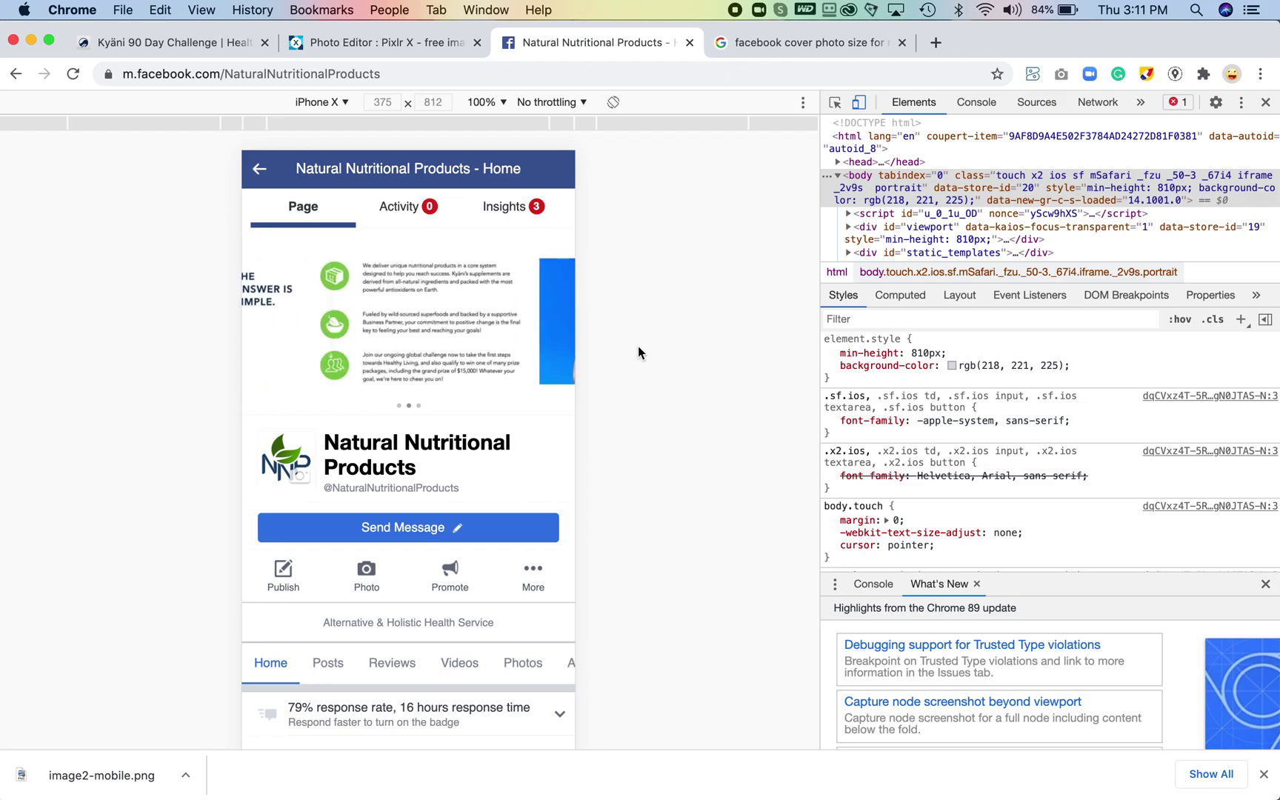
left_click_drag(506, 340, 546, 337)
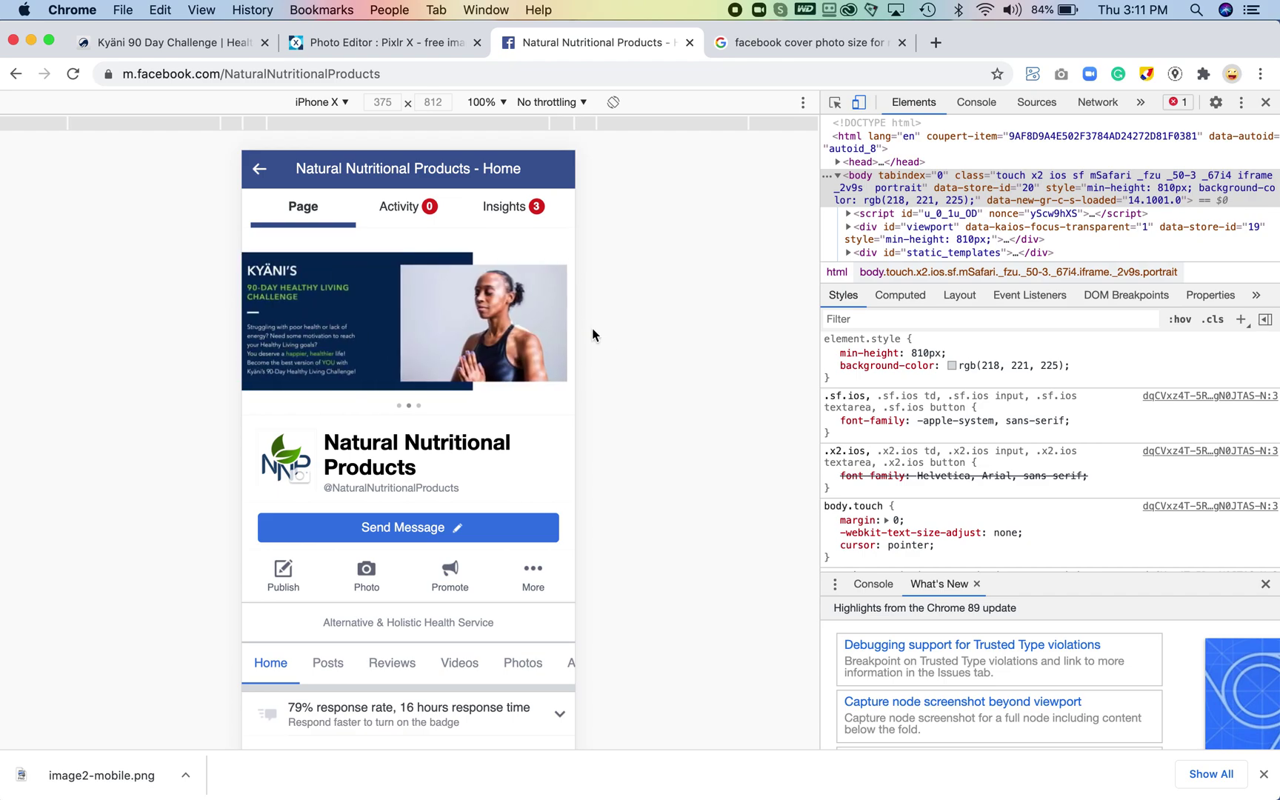
left_click(346, 104)
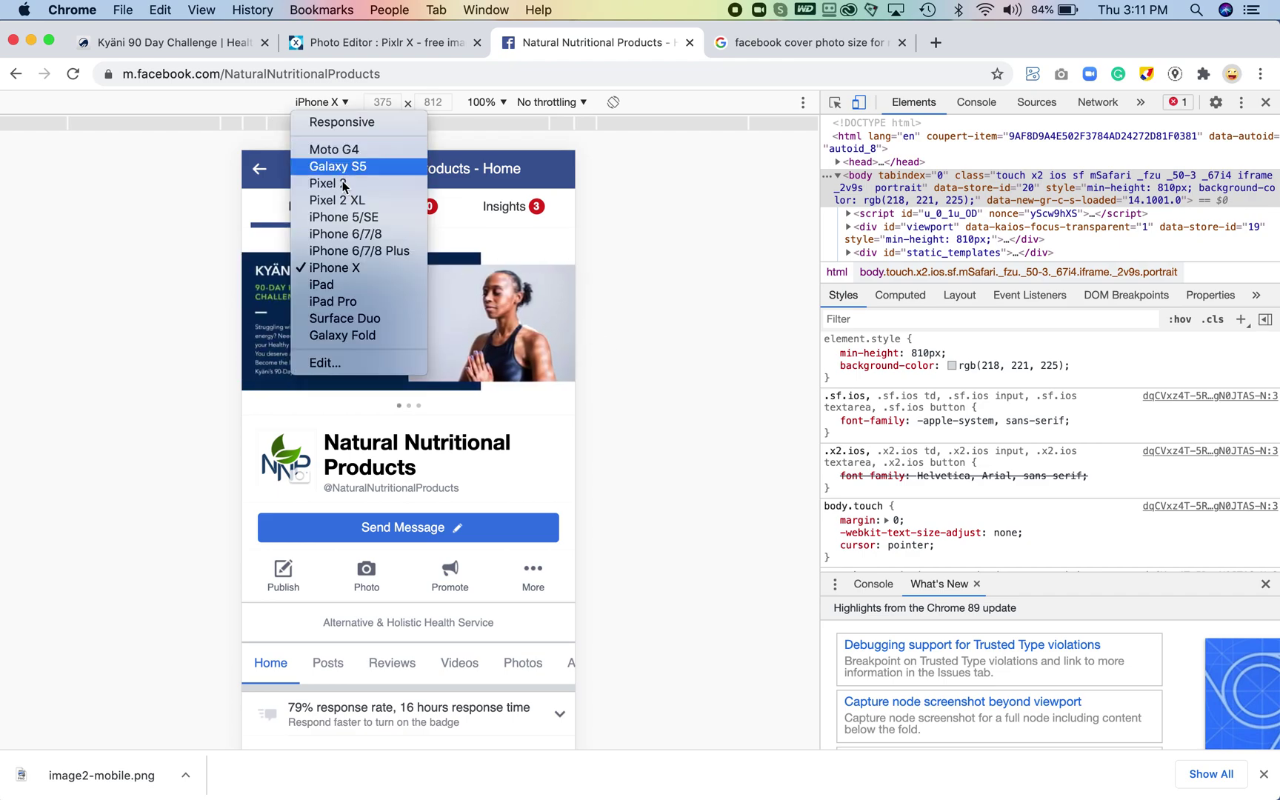
Emulate an iPhone 6/7/8 at 375 x 667, swipe to the next cover slide, and move Chrome aside
left_click(360, 234)
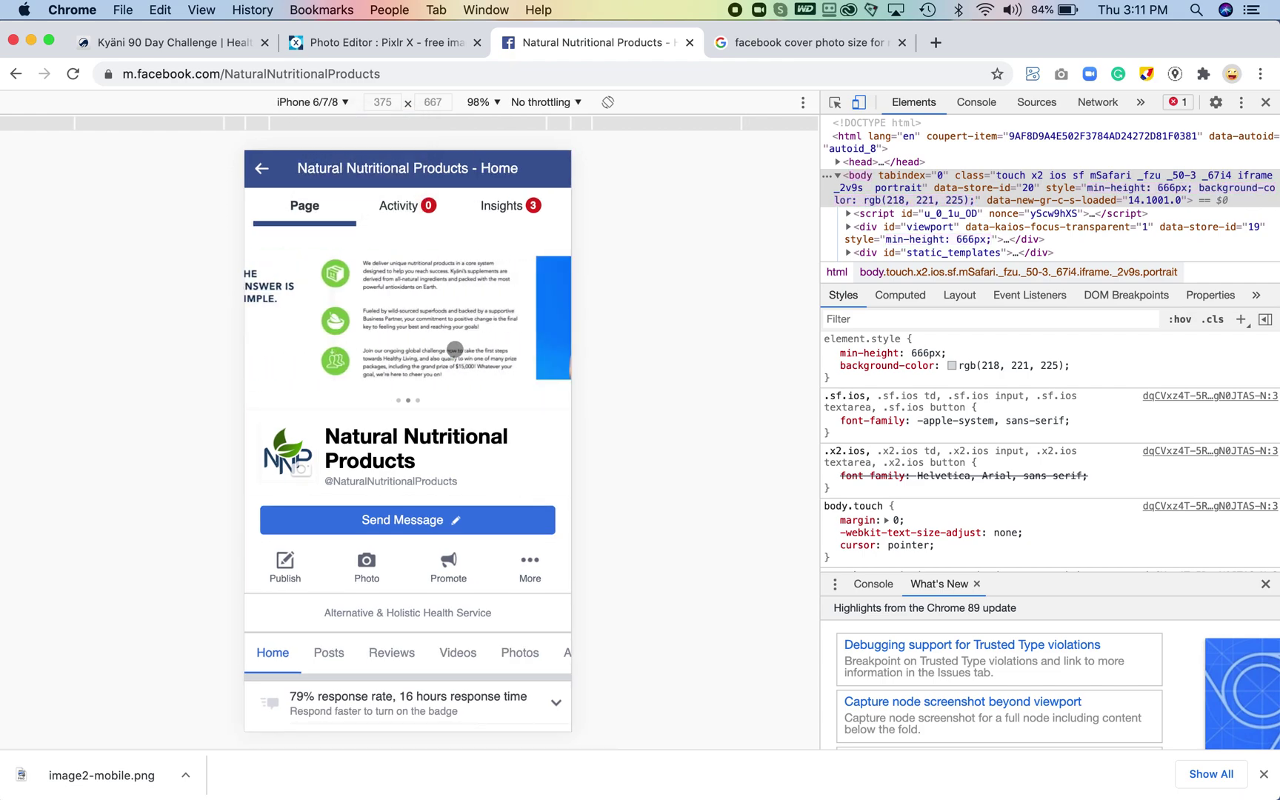
left_click_drag(491, 346, 407, 314)
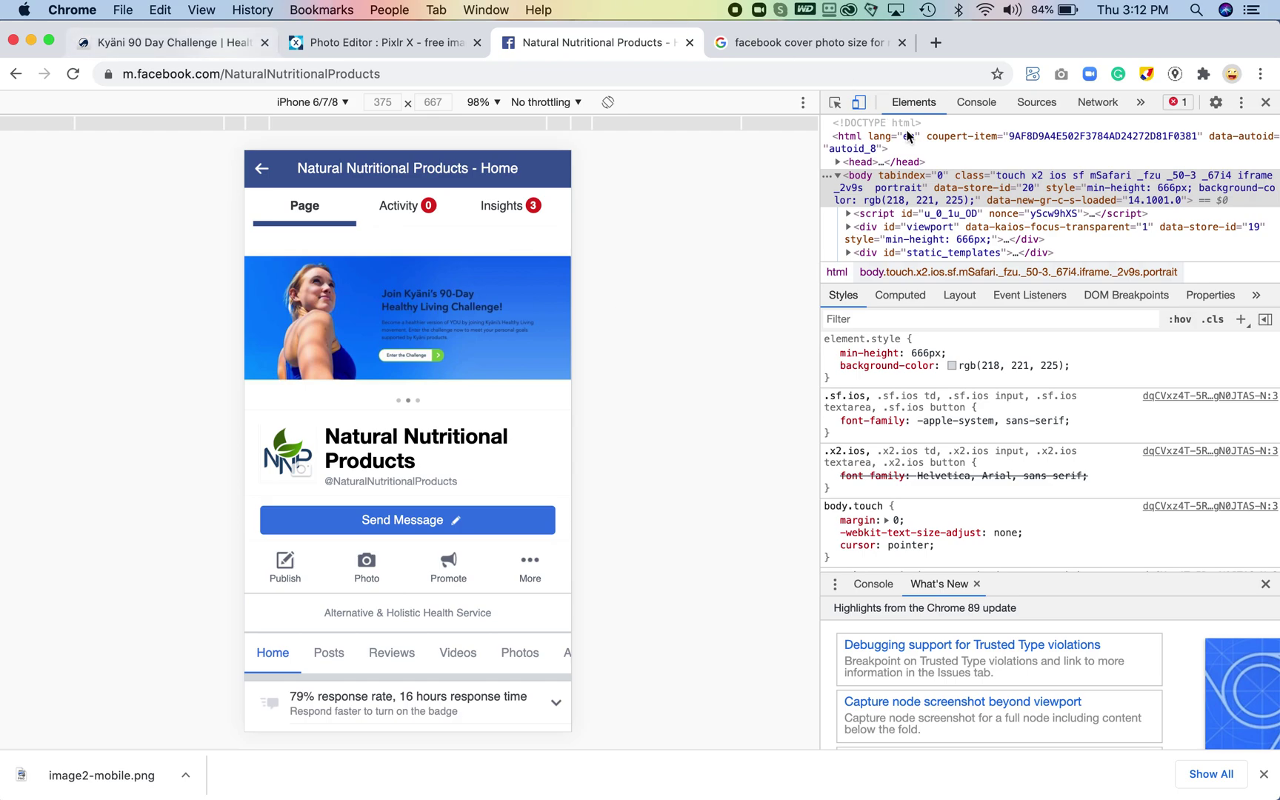
left_click_drag(1009, 35, 1020, 694)
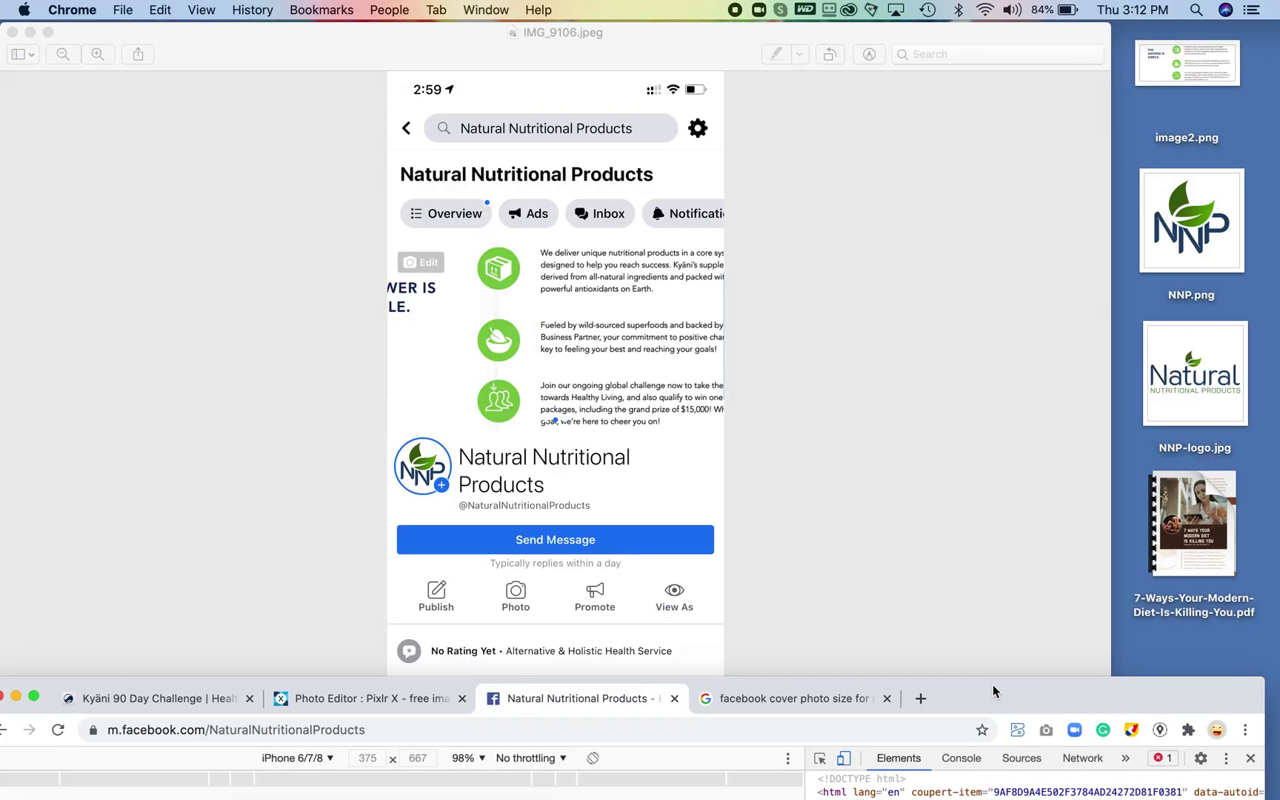
Close the IMG_9106.jpeg Preview window and bring Chrome back into full view
left_click(12, 32)
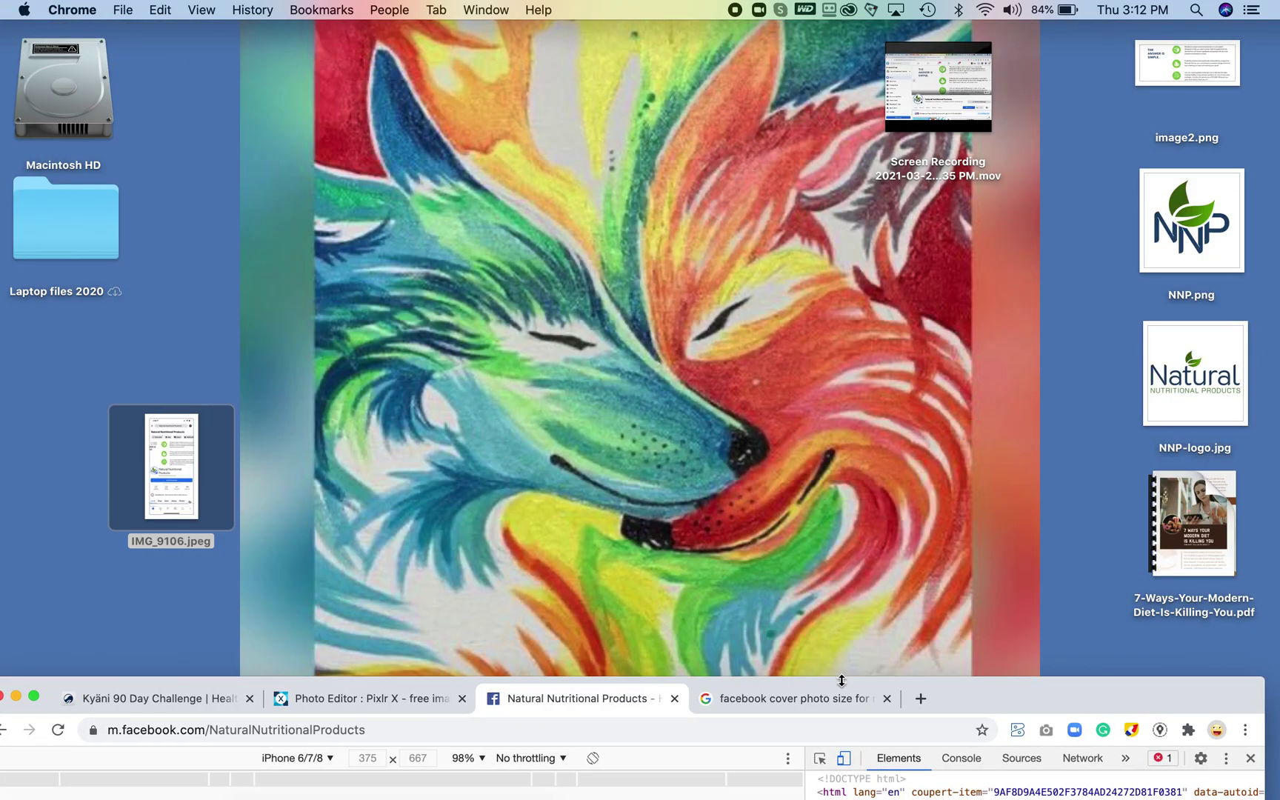
left_click_drag(986, 698, 892, 792)
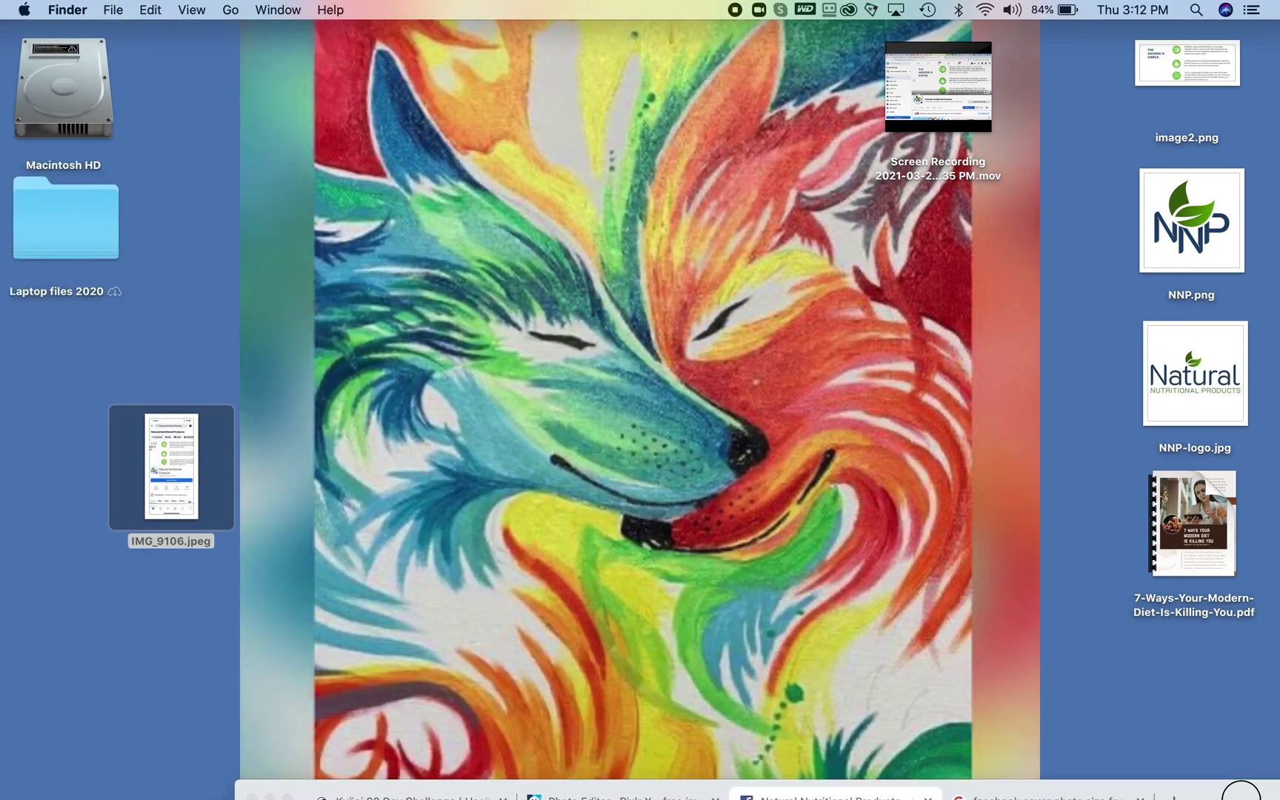
left_click_drag(741, 792, 975, 134)
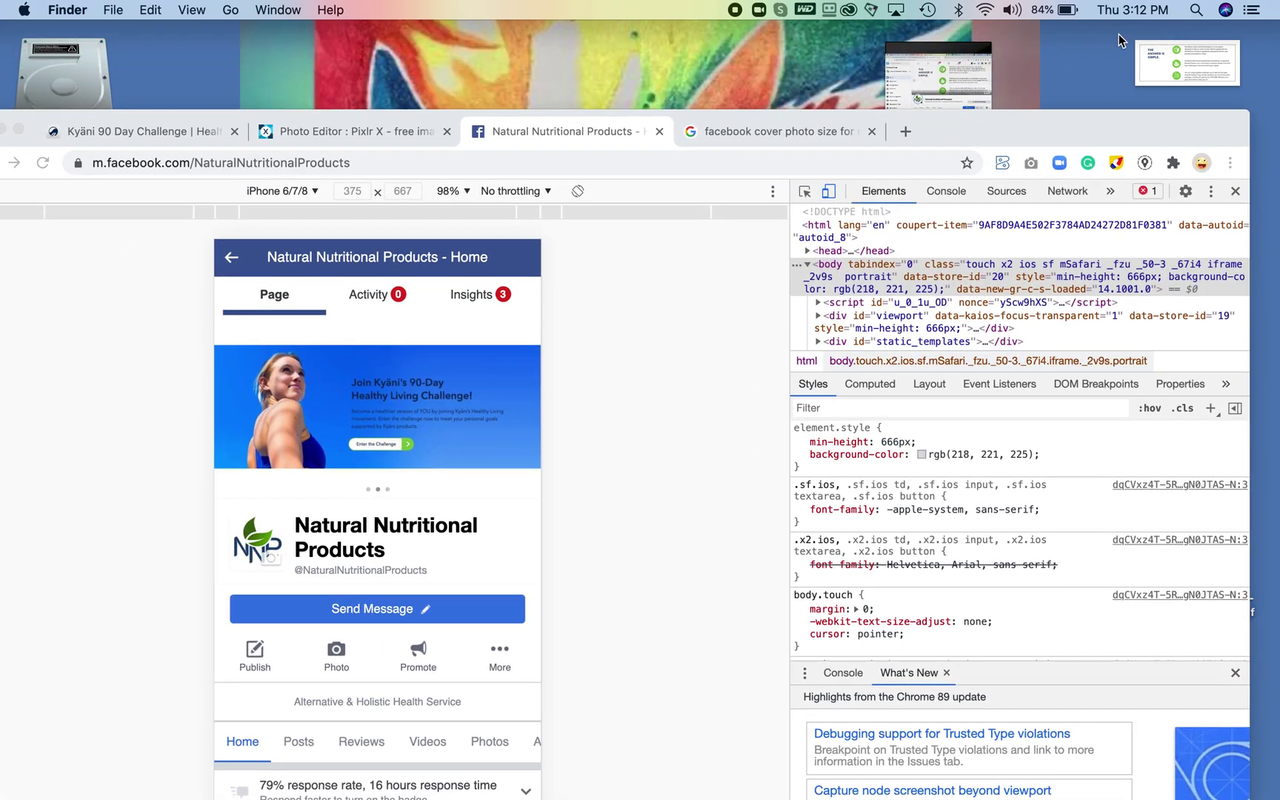
Launch AirDrop via Spotlight, then open the received IMG_42F26C47201D-1.jpeg from Downloads
left_click(1197, 10)
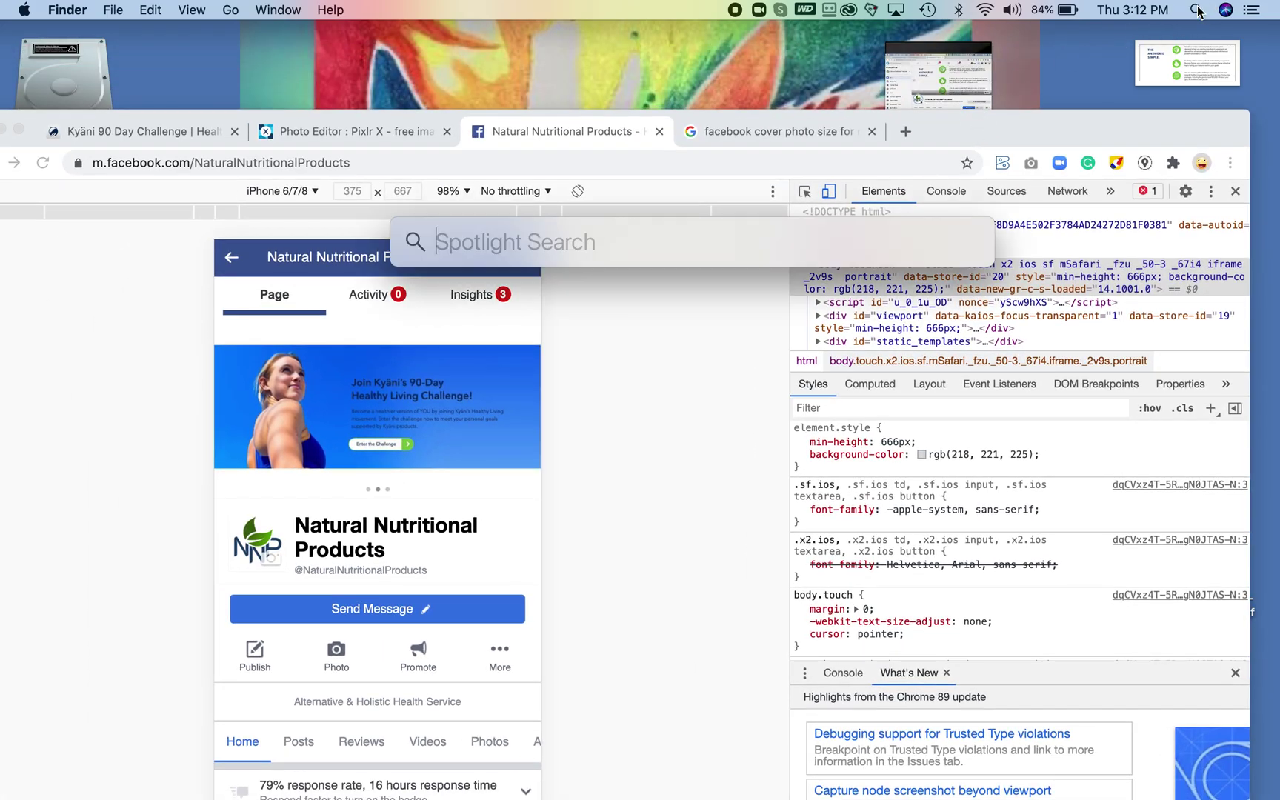
type("airdrop")
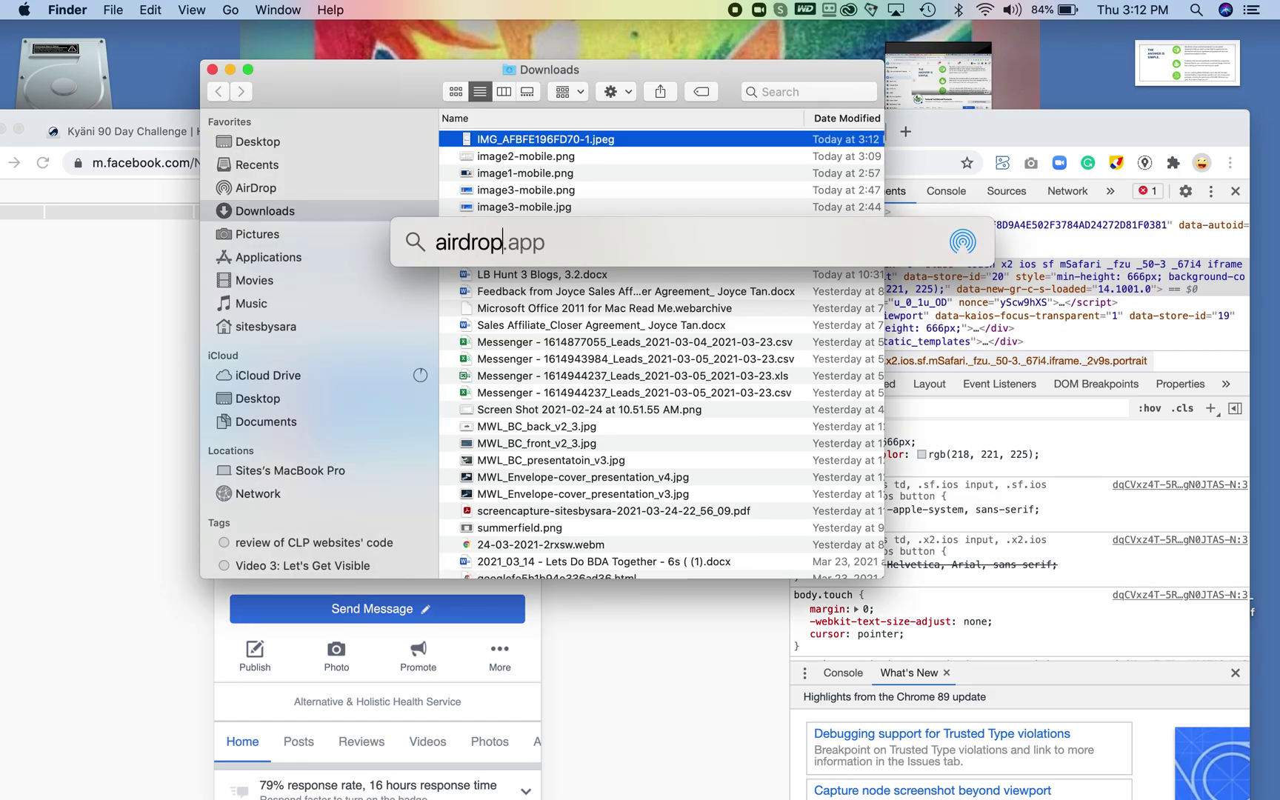
key("Return")
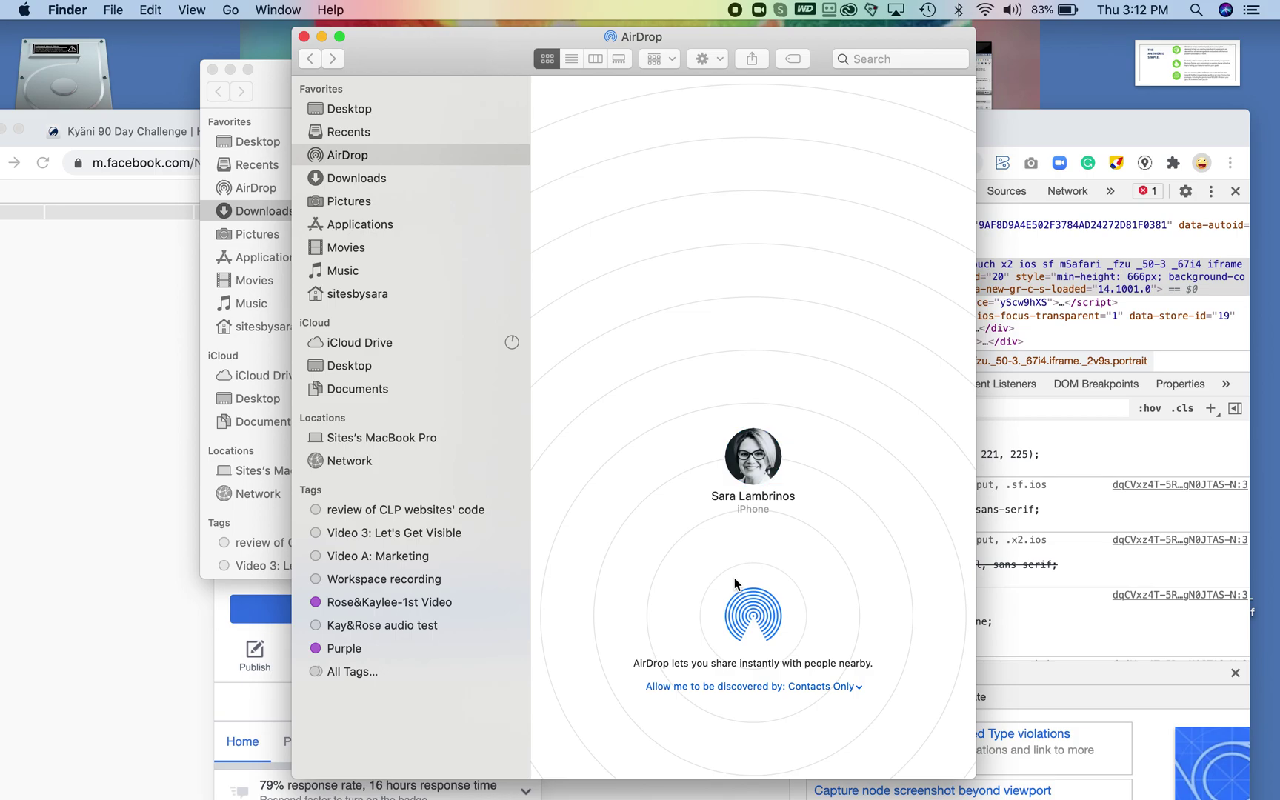
left_click_drag(503, 52, 679, 732)
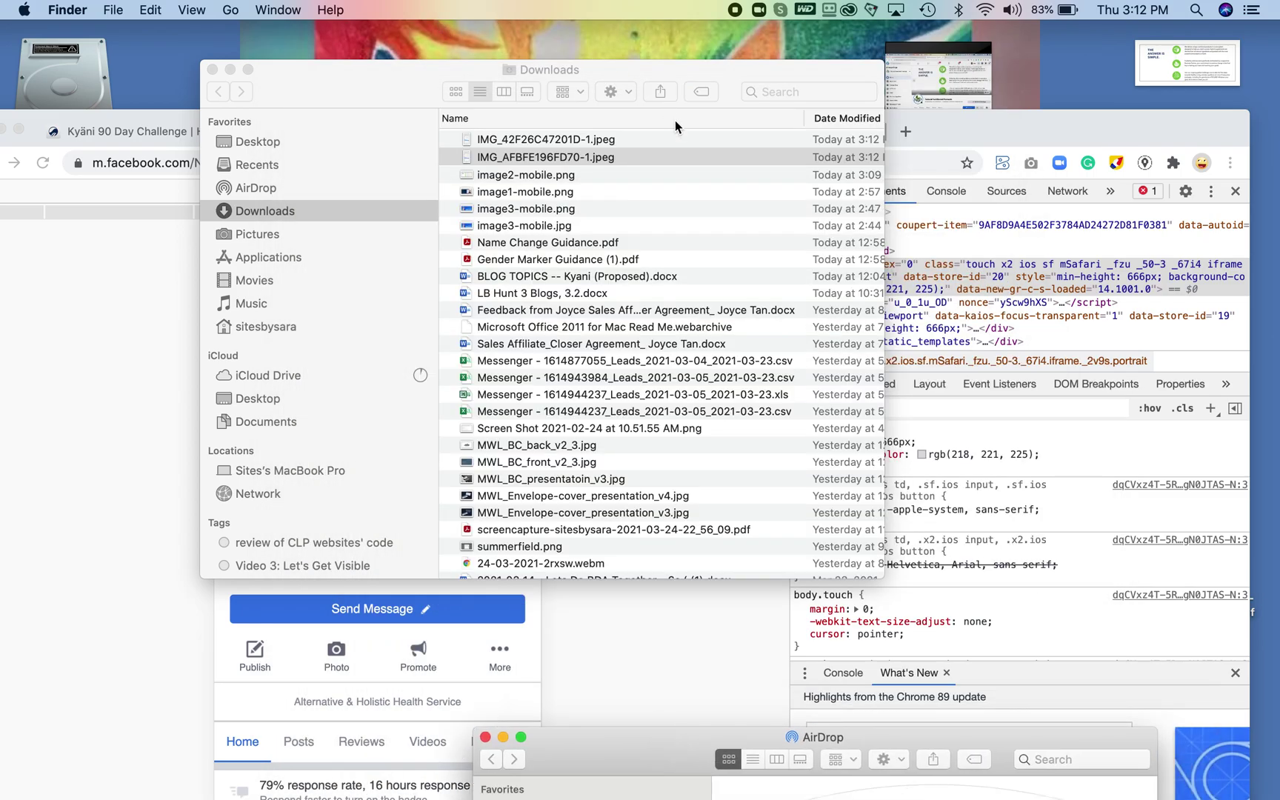
double_click(649, 140)
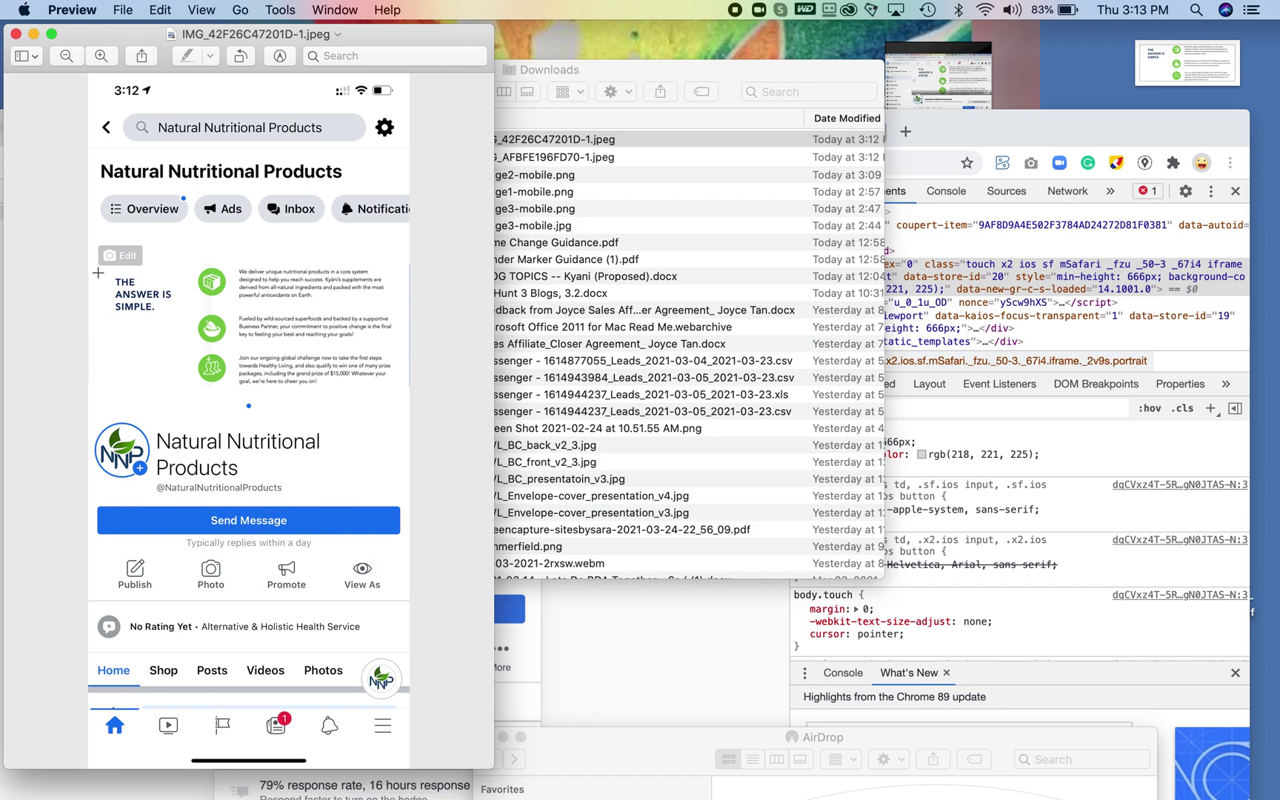
Measure the cover area in the screenshot, close Preview and Downloads, and reposition Chrome
left_click_drag(94, 264, 406, 407)
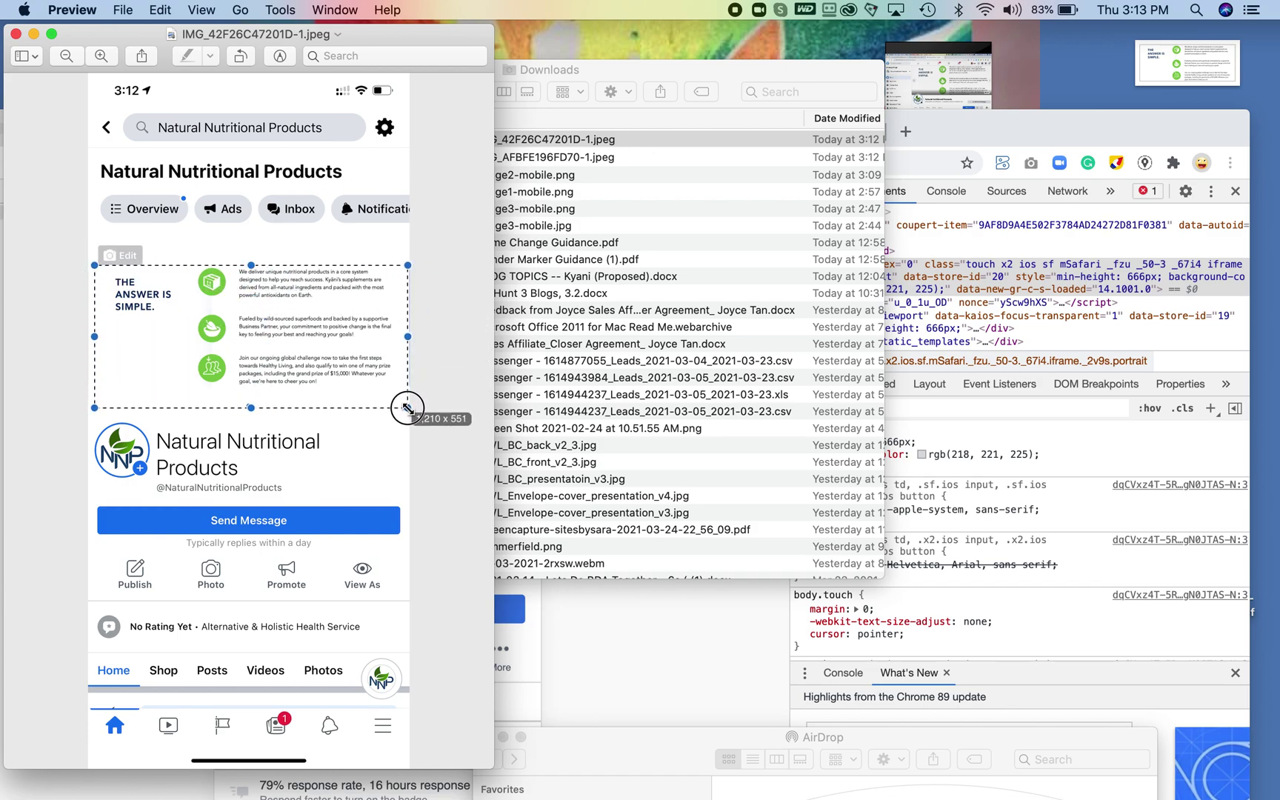
left_click(390, 429)
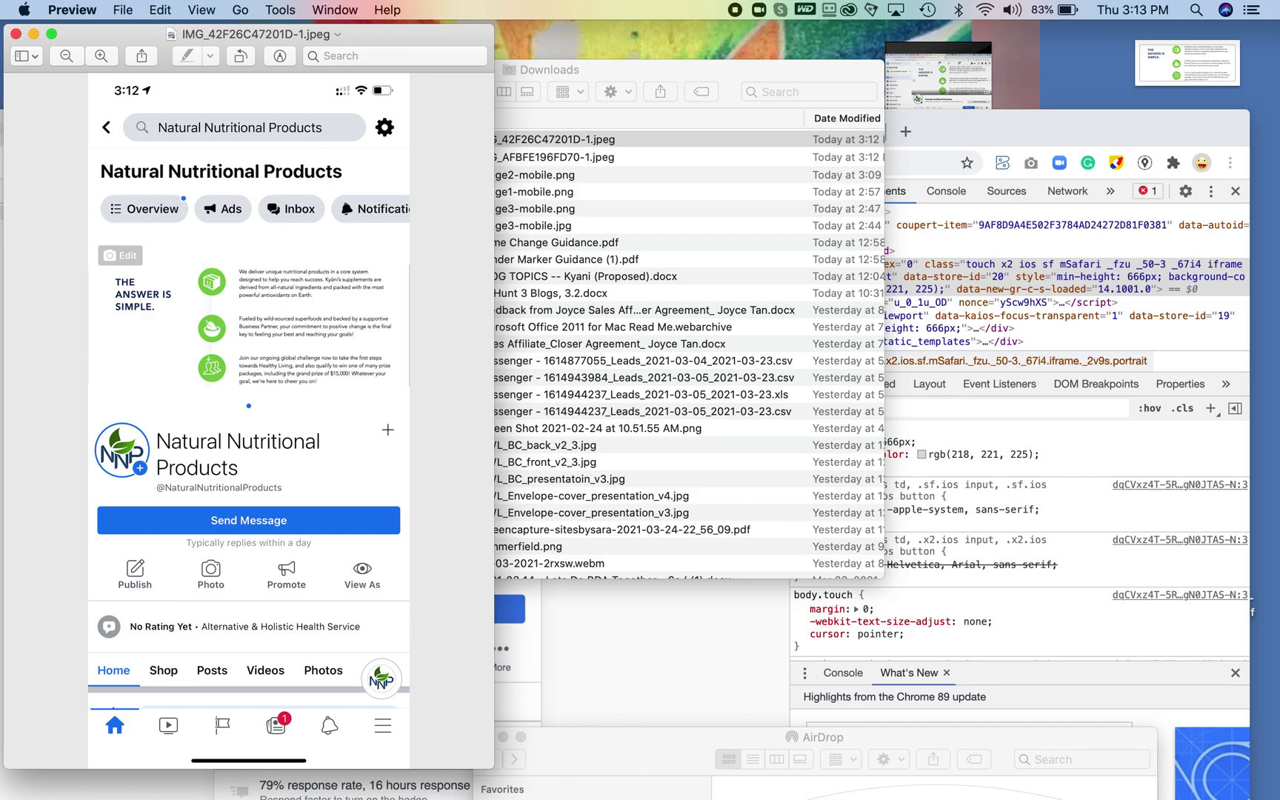
left_click(15, 35)
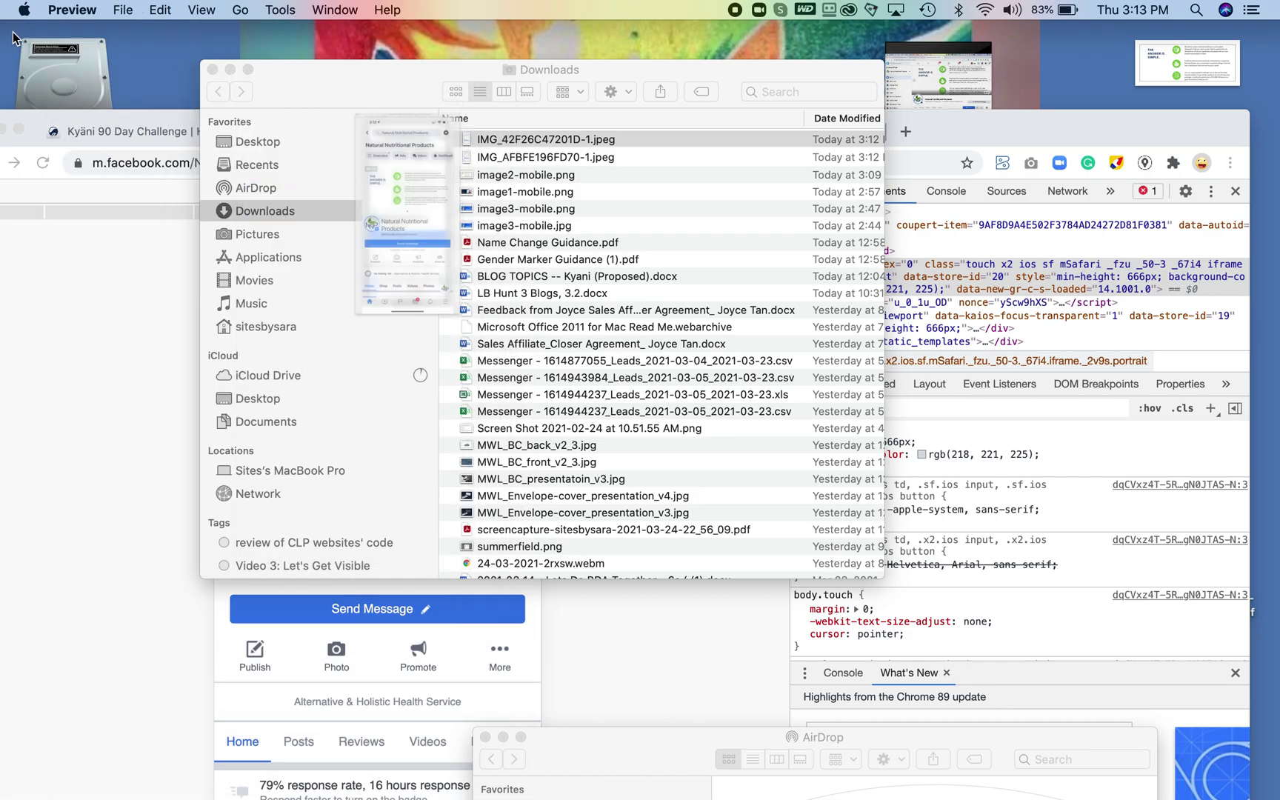
left_click(212, 69)
left_click_drag(1002, 136, 1179, 27)
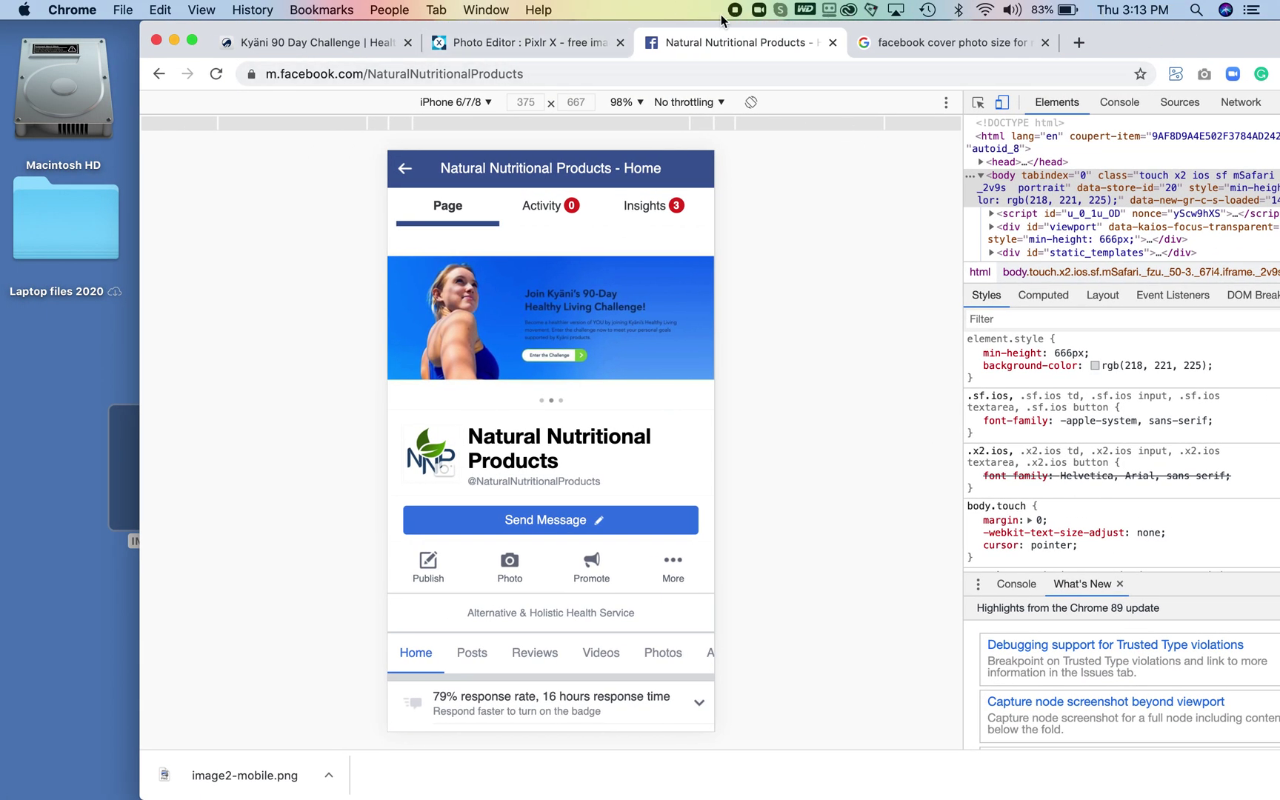